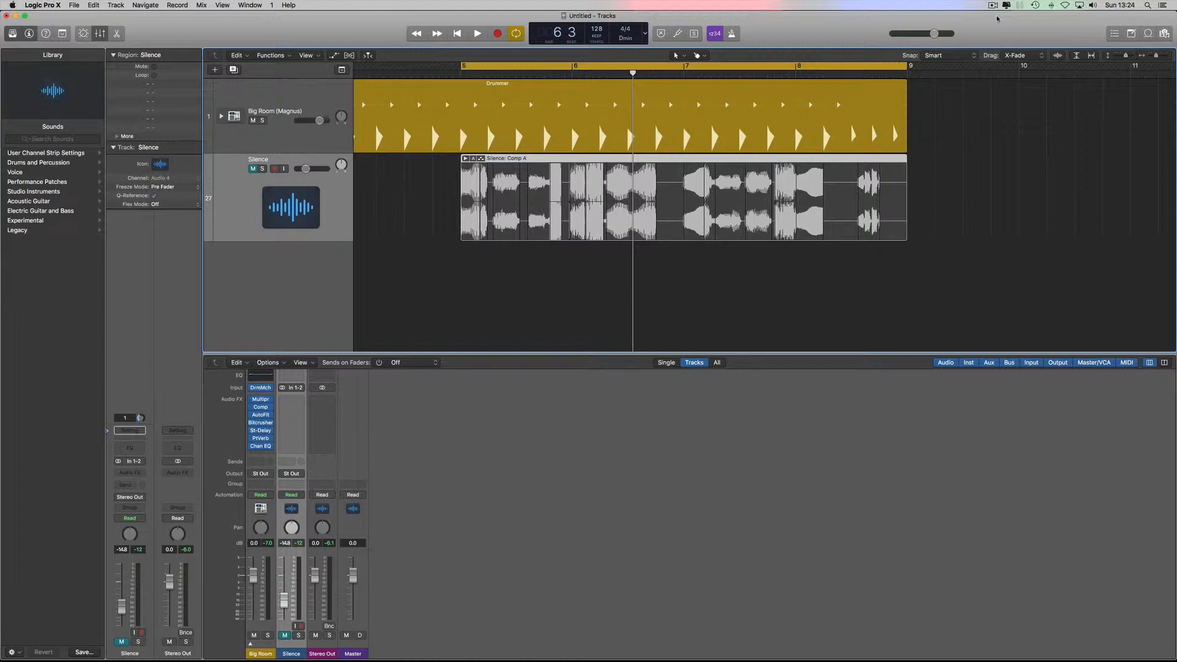
Play from bar 5, toggling the Silence track's mute to compare it against the drums, then stop playback with the track unmuted
left_click(459, 73)
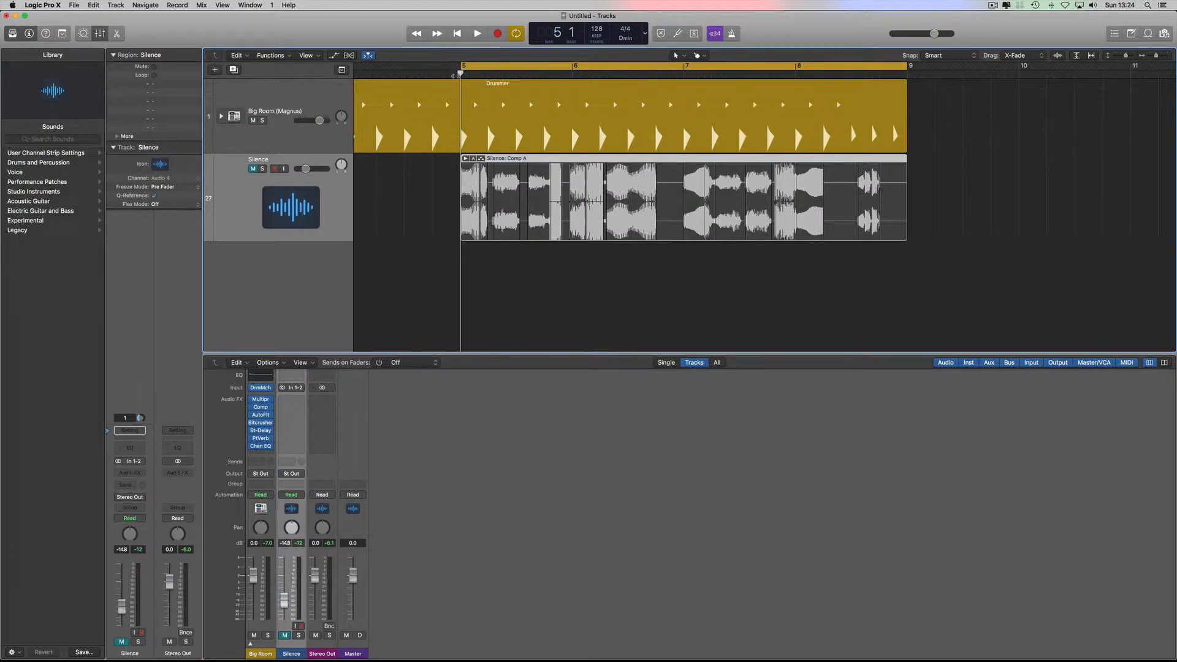
key("space")
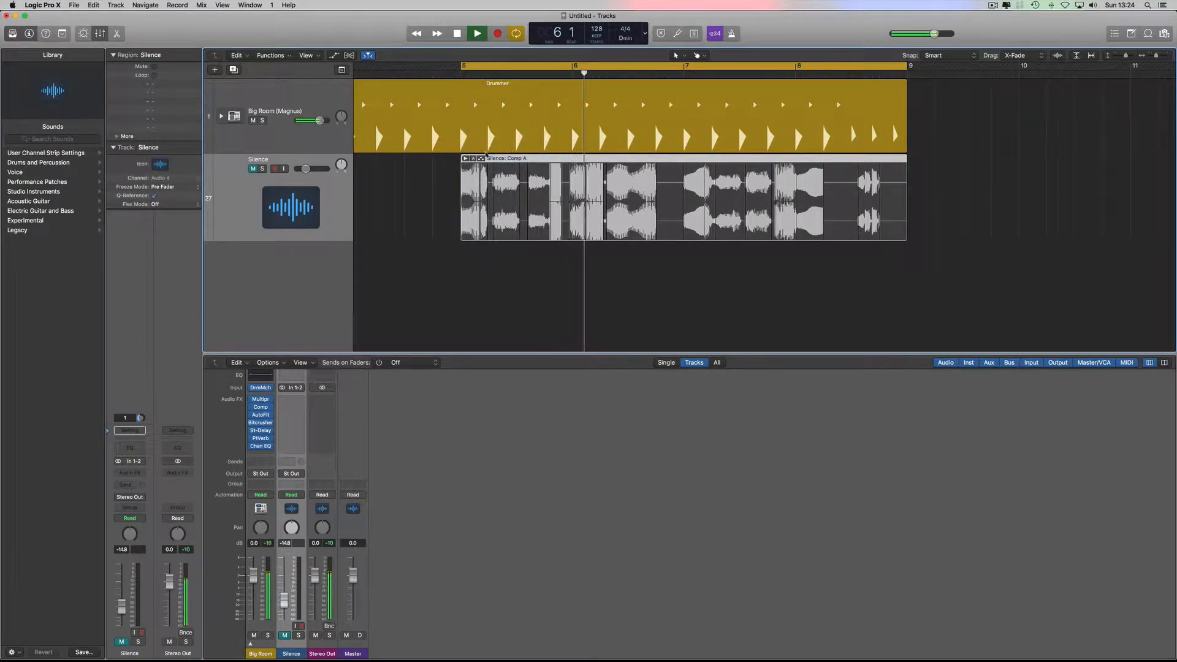
left_click(254, 169)
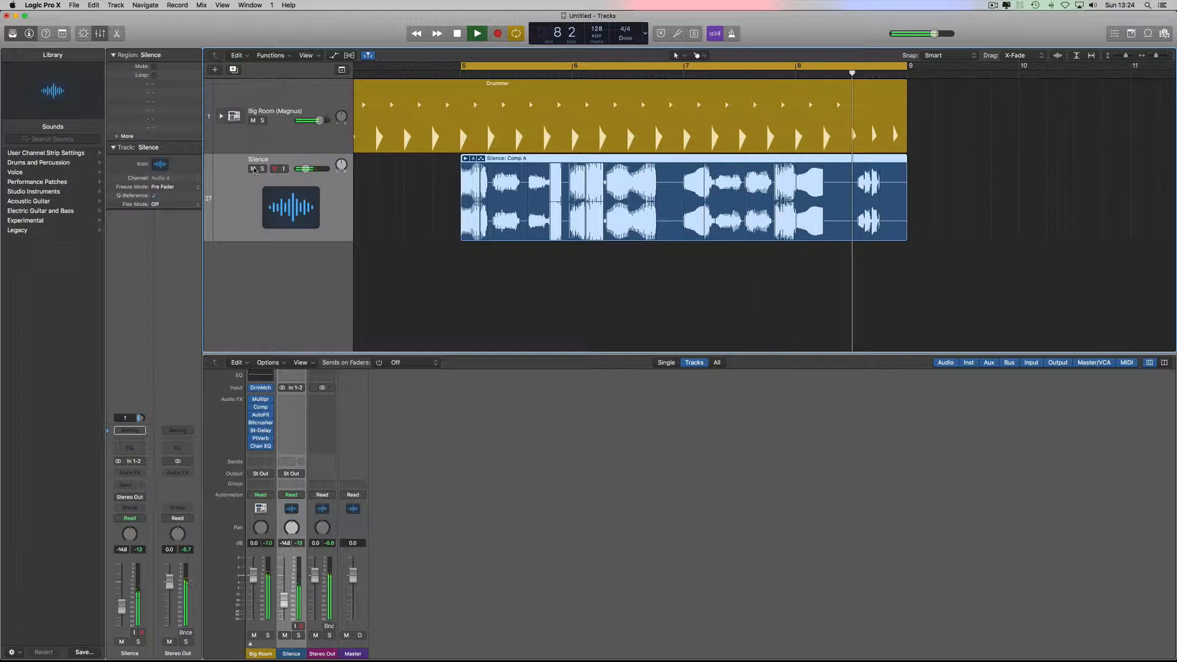
left_click(254, 169)
key("space")
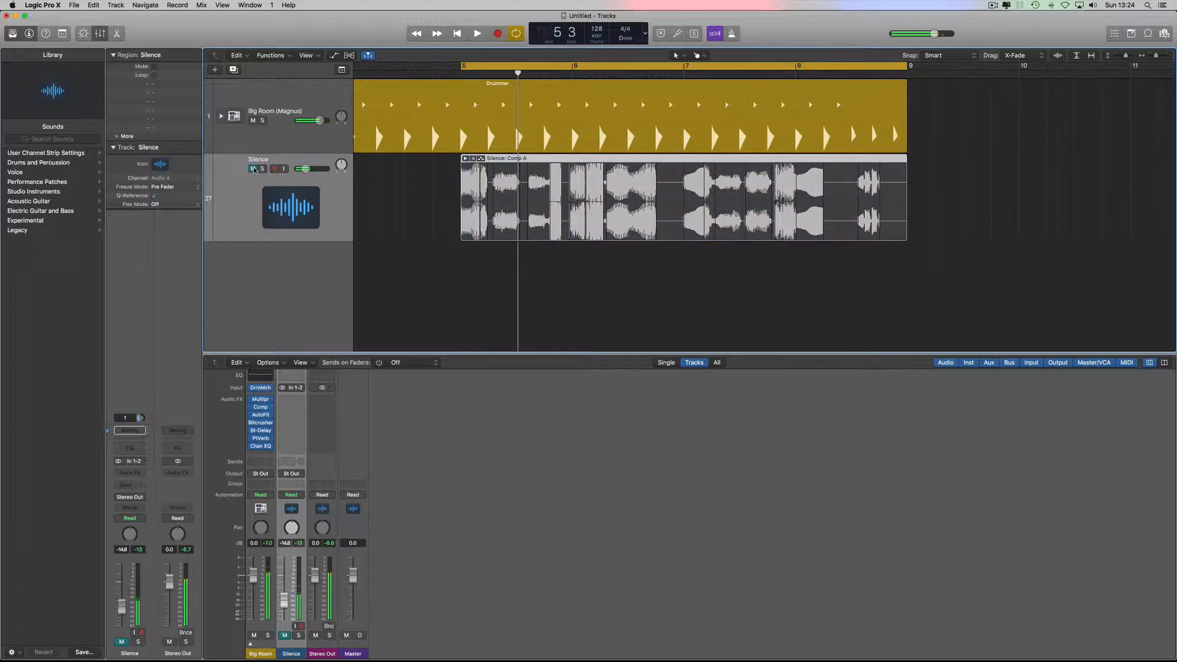
left_click(253, 169)
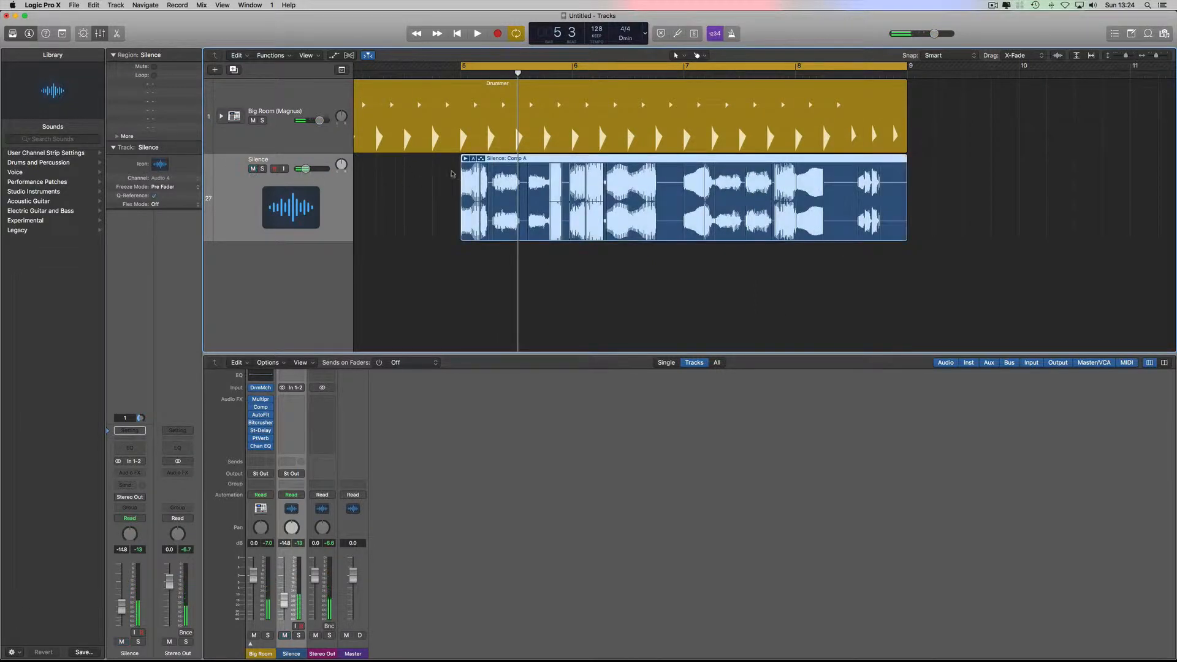
Expand the Silence take folder, examine which sections of its seven takes make up Comp A, and collapse the folder again
left_click(465, 158)
scroll(500, 197, "down", 3)
scroll(501, 197, "down", 3)
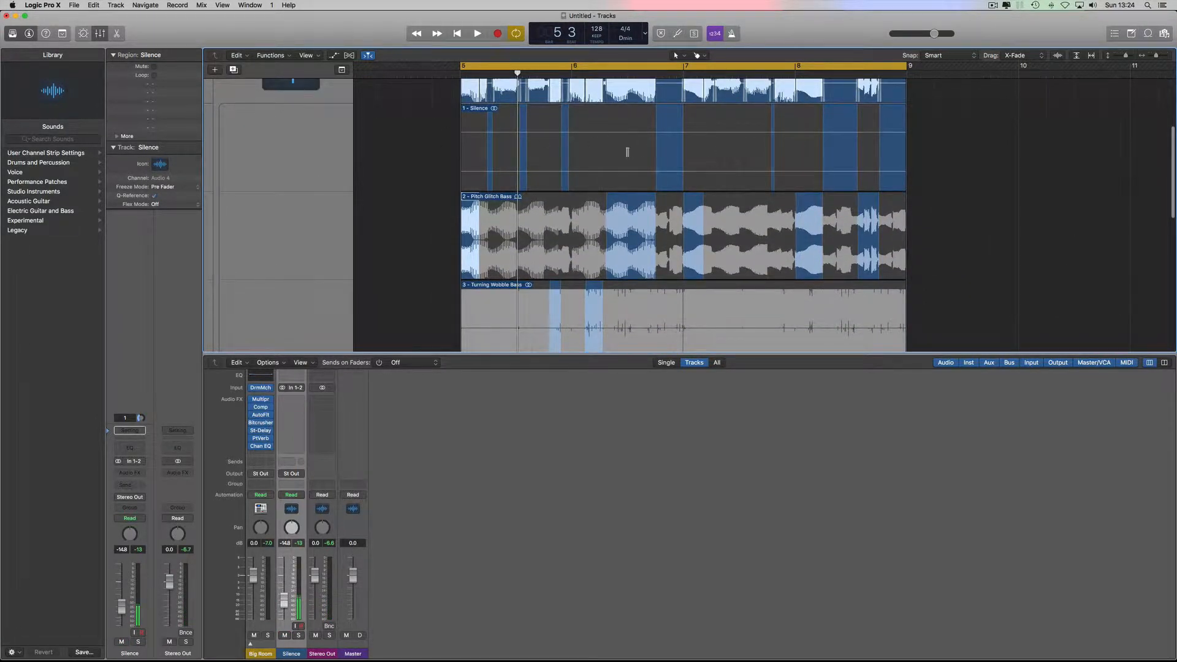
scroll(569, 235, "down", 5)
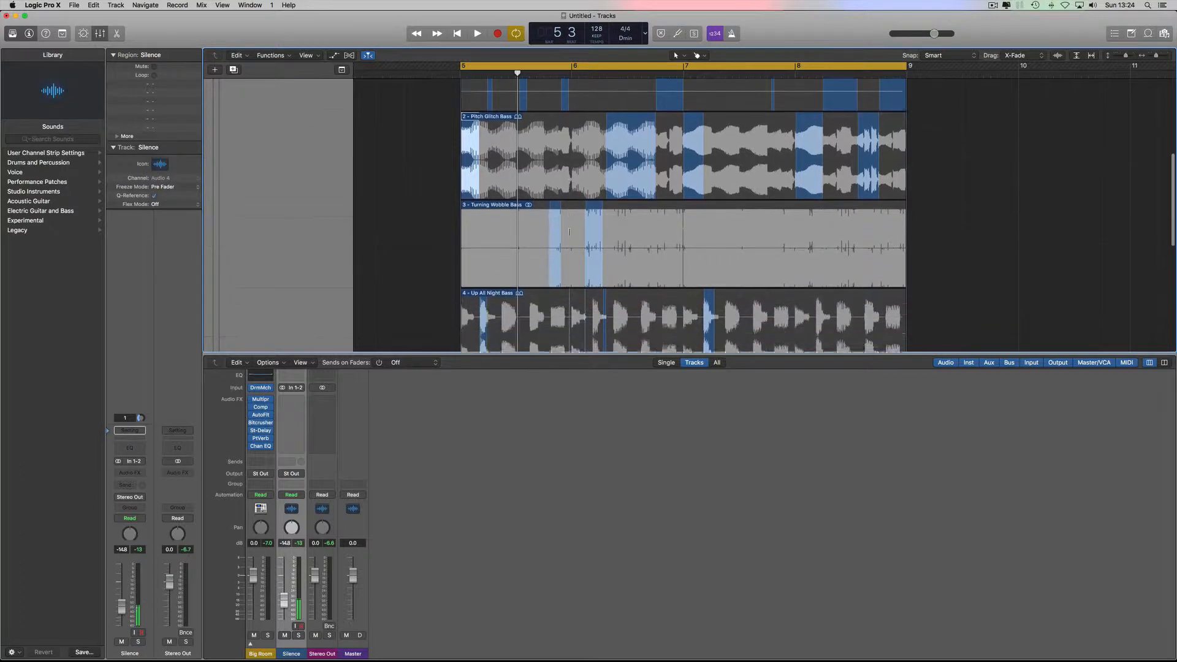
scroll(592, 247, "down", 8)
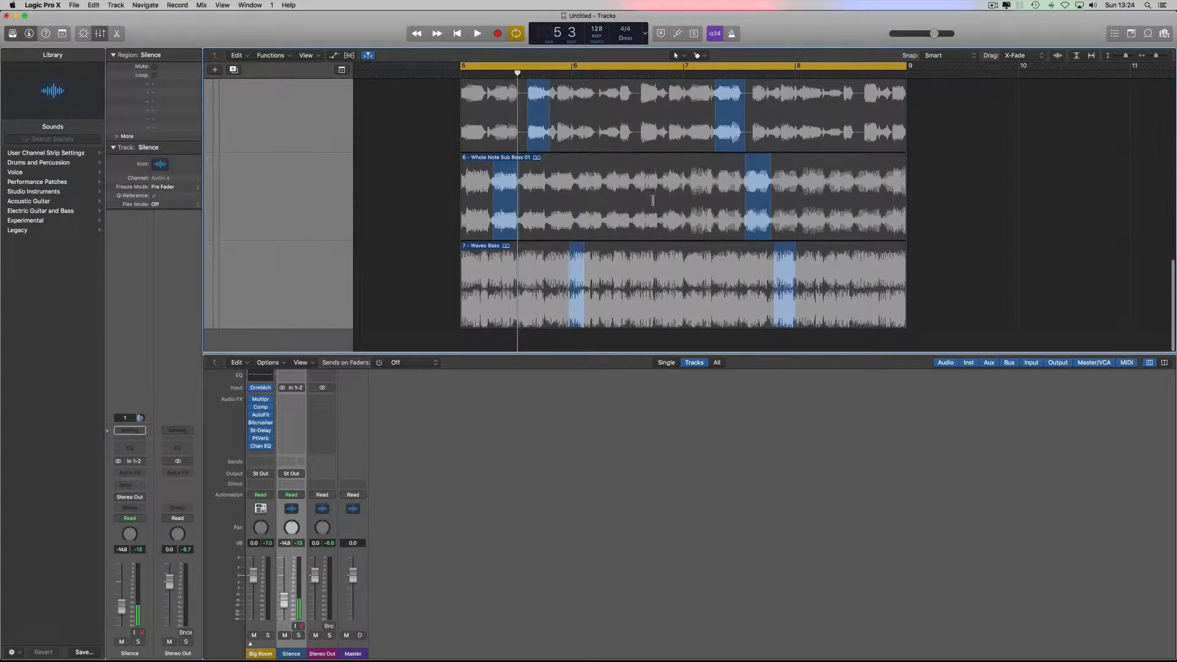
scroll(654, 205, "up", 9)
scroll(654, 204, "up", 1)
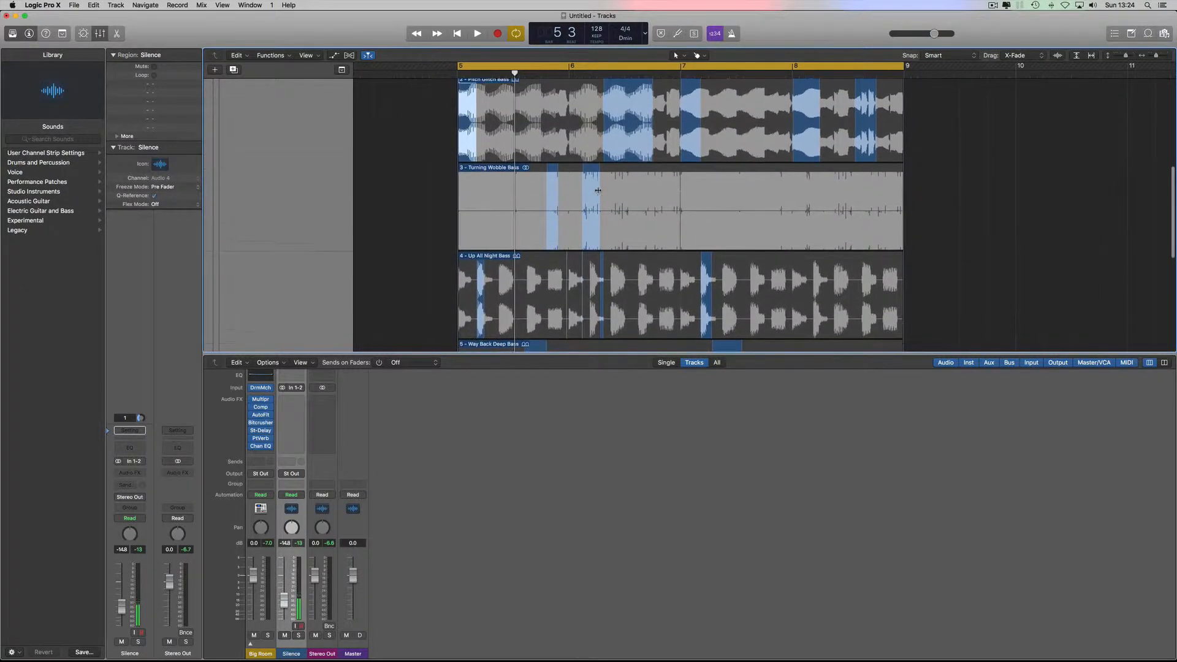
scroll(590, 219, "up", 7)
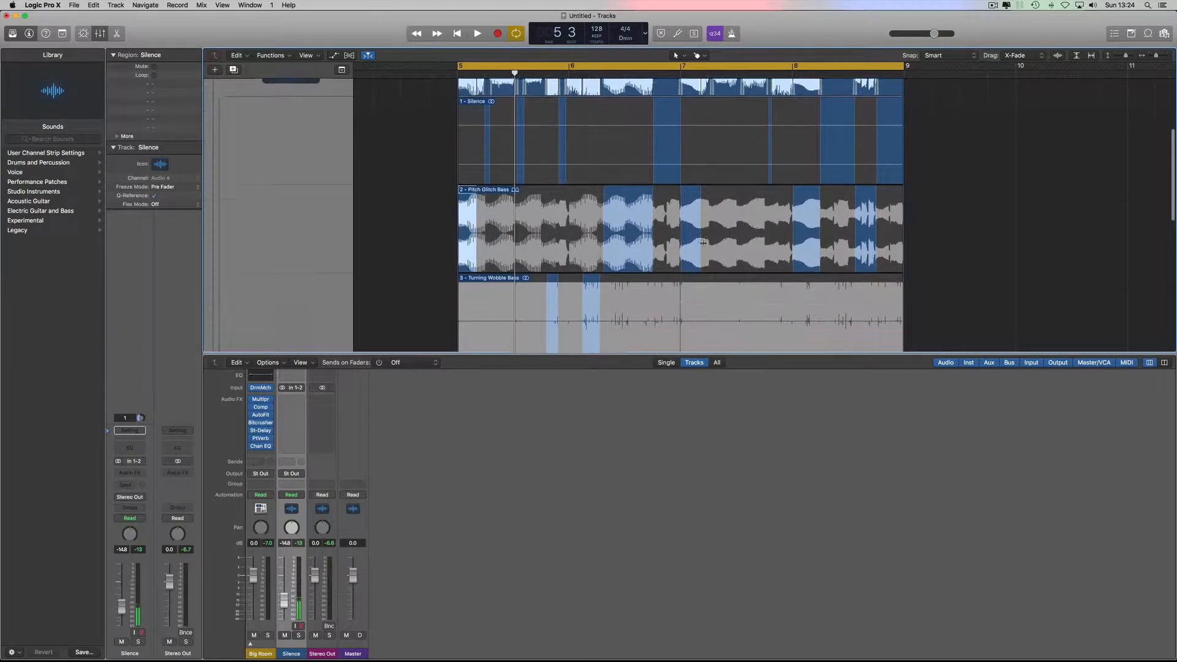
scroll(868, 142, "down", 10)
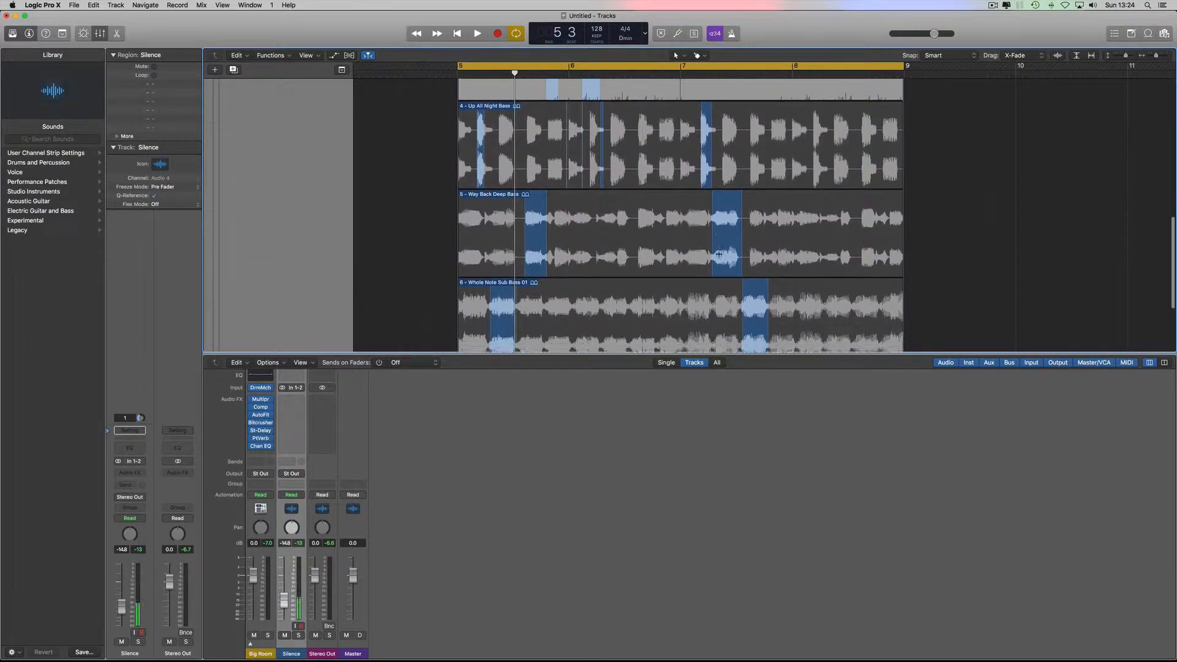
scroll(719, 254, "down", 2)
scroll(670, 272, "down", 5)
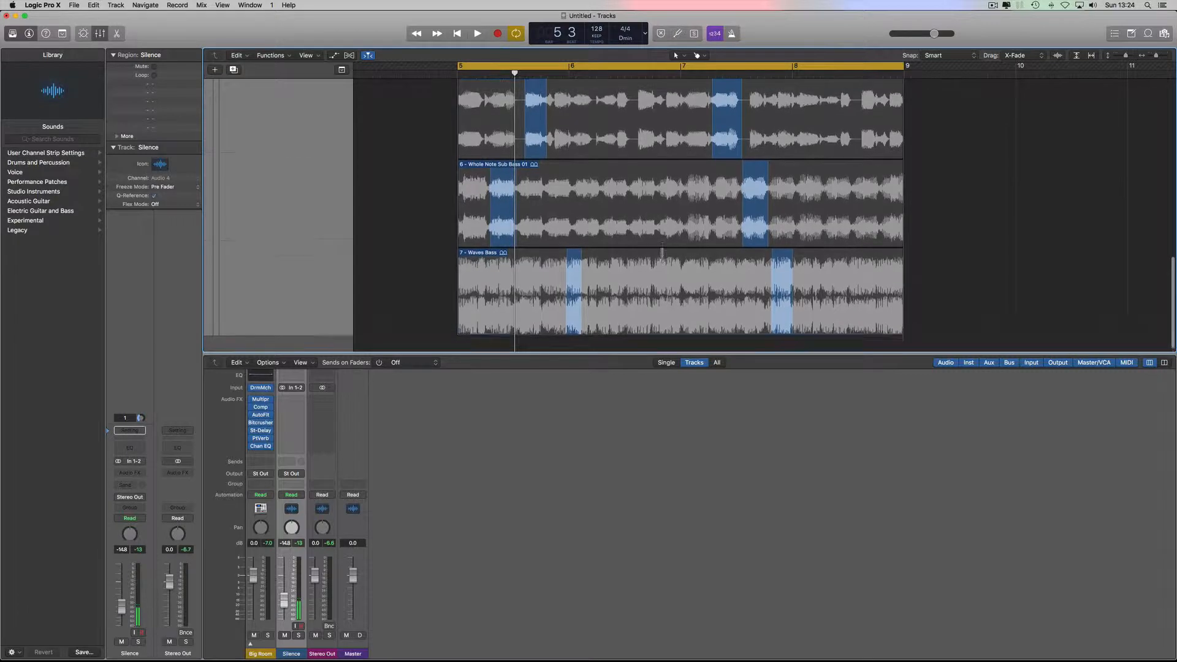
scroll(662, 251, "up", 6)
scroll(662, 252, "up", 11)
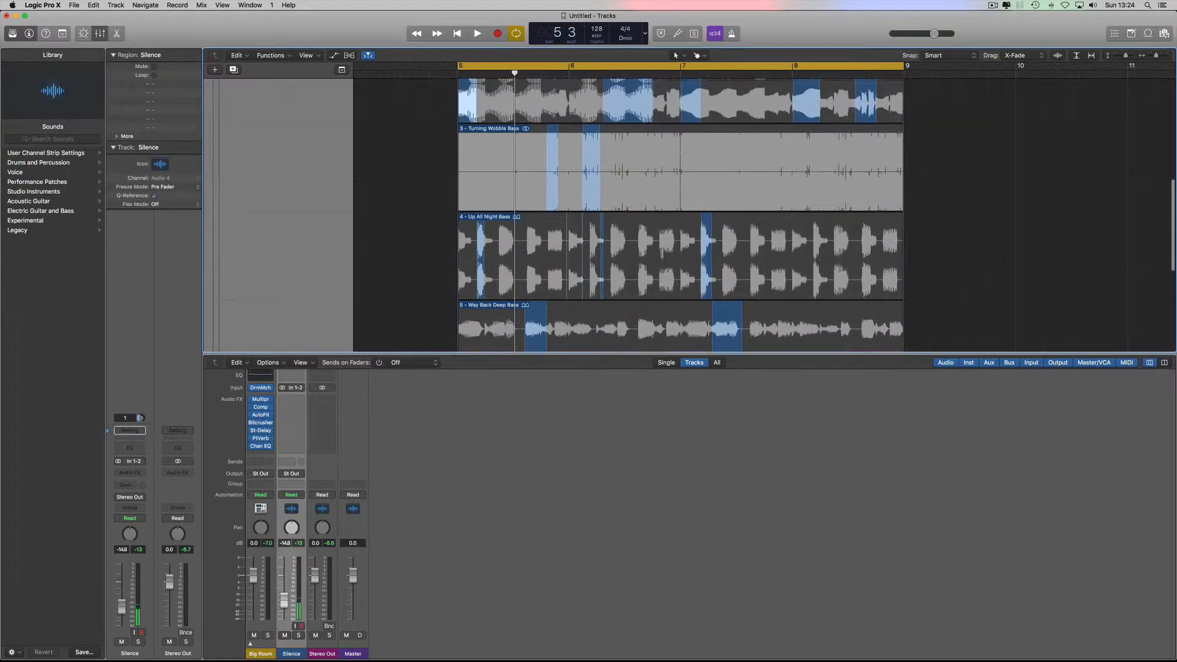
scroll(662, 252, "up", 11)
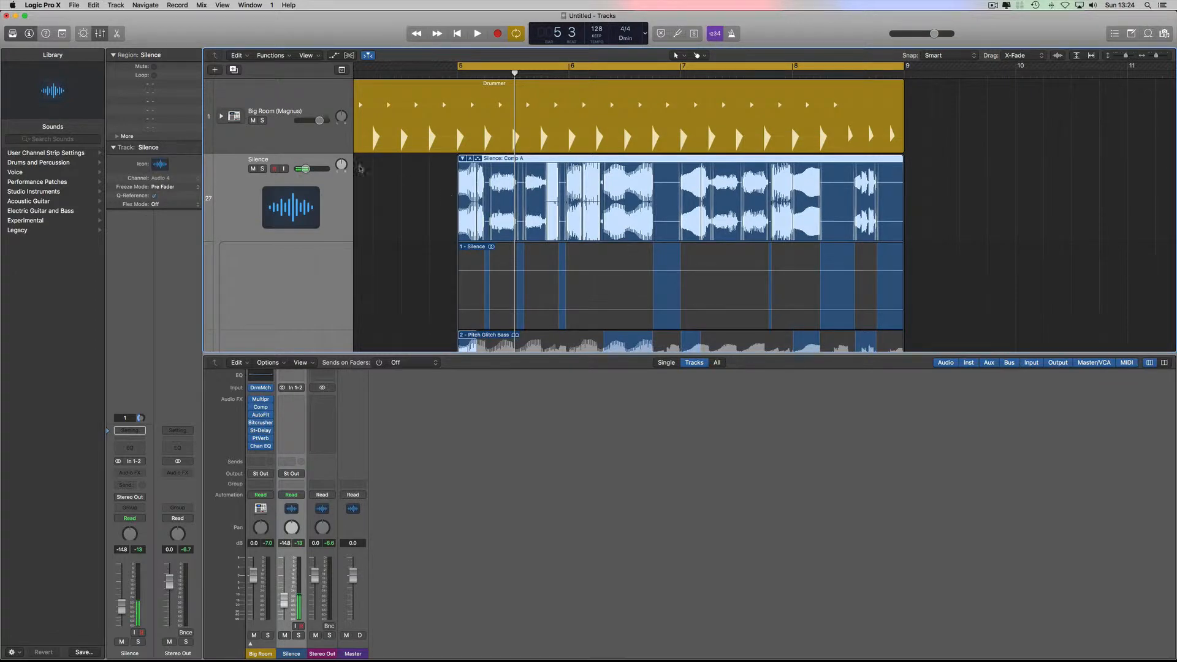
left_click(462, 159)
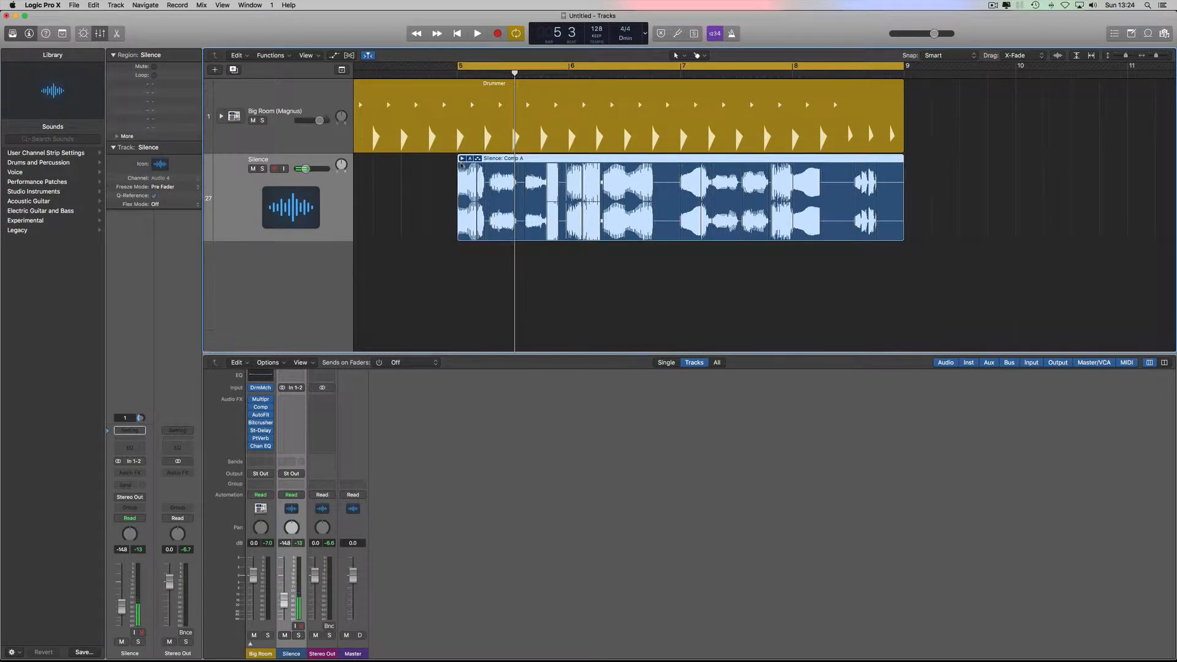
Shorten the cycle range to bar 5 only and create one audio track using Input 1
left_click_drag(889, 65, 572, 72)
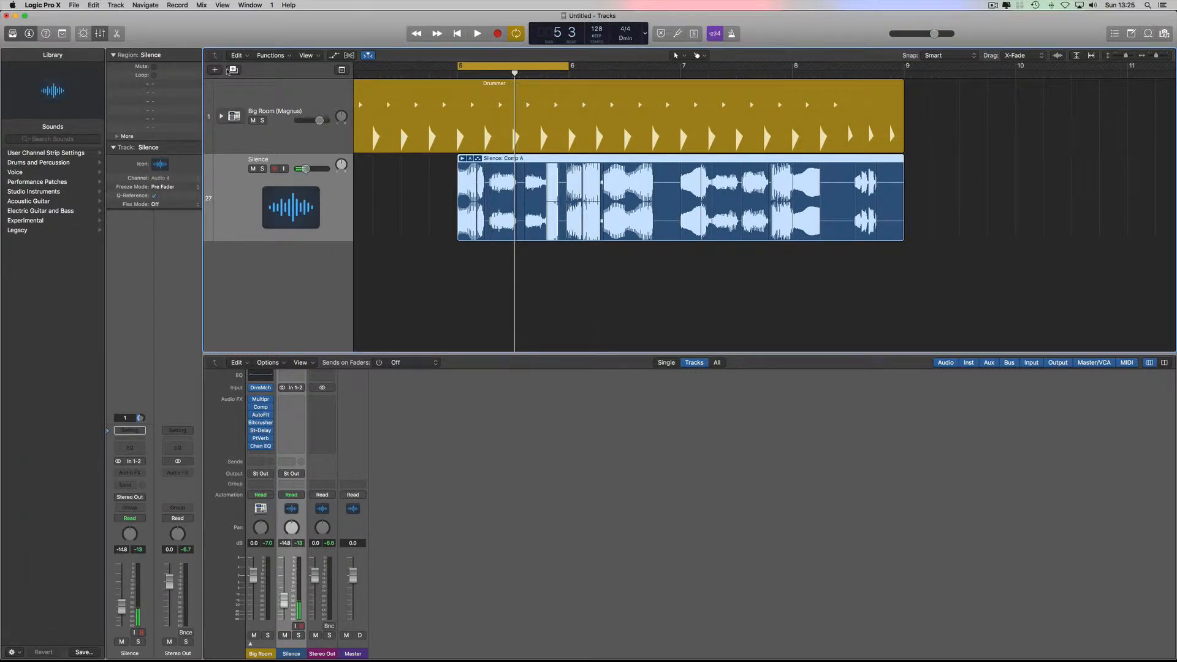
left_click(215, 69)
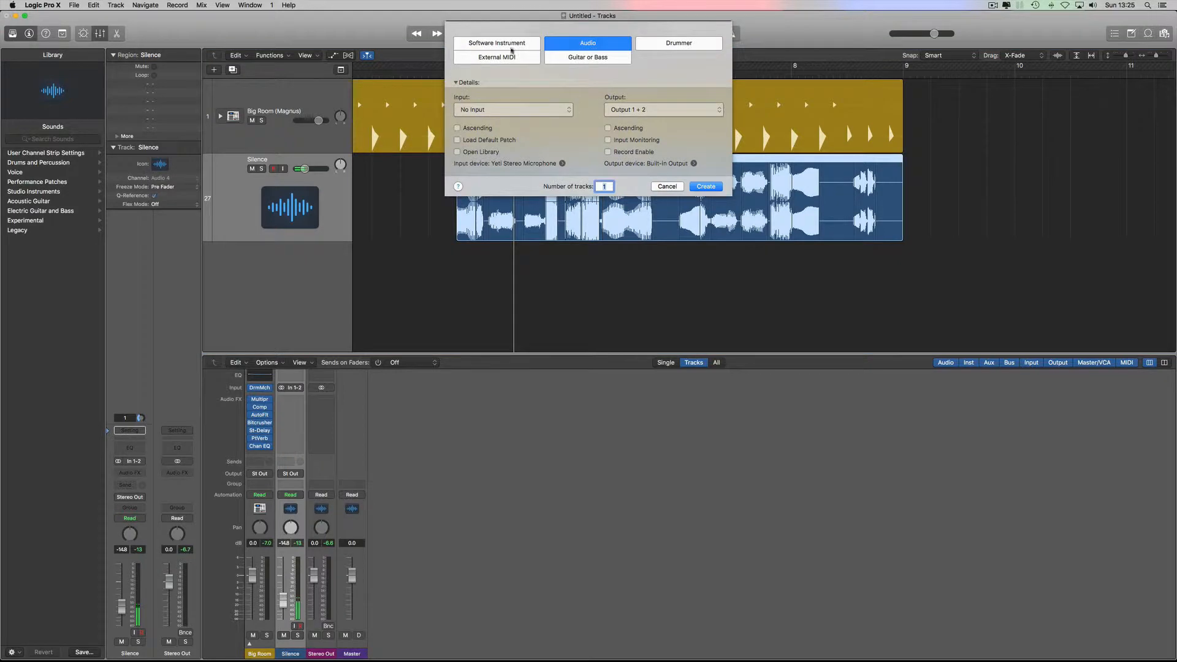
left_click(513, 108)
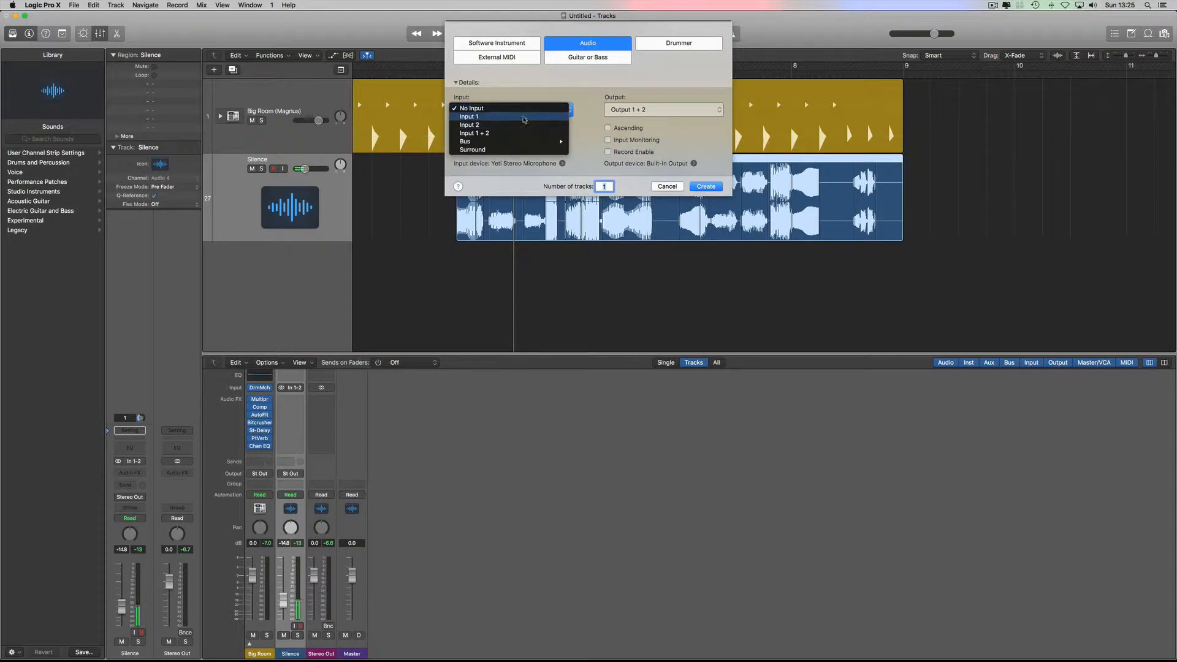
left_click(525, 117)
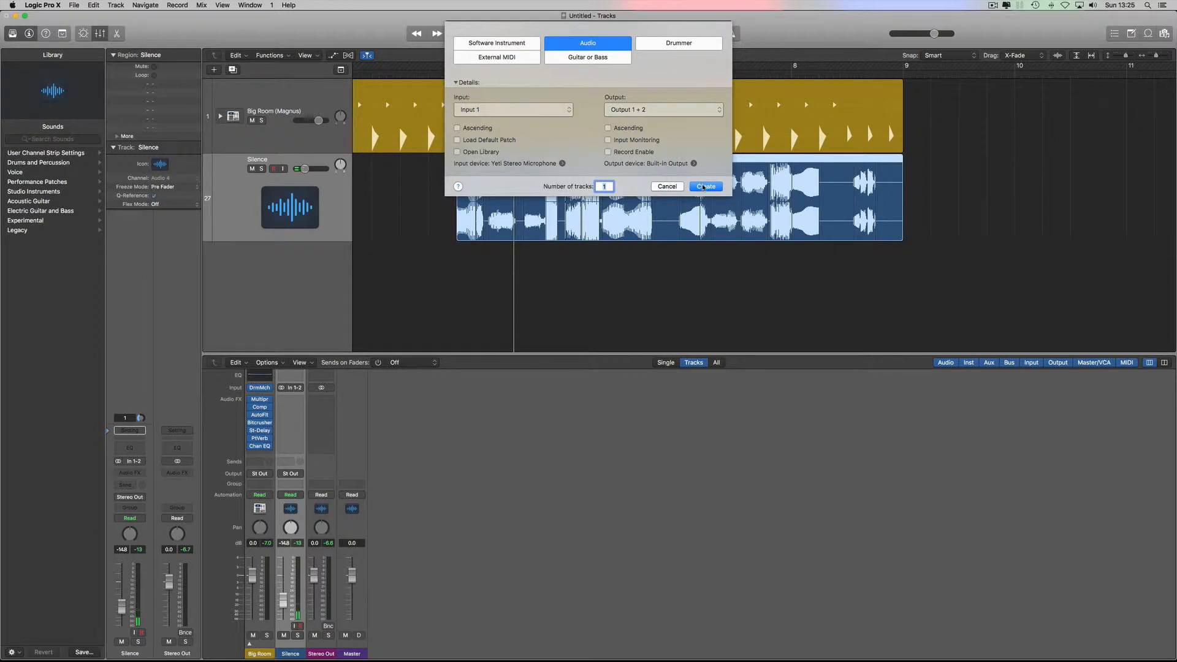
left_click(703, 187)
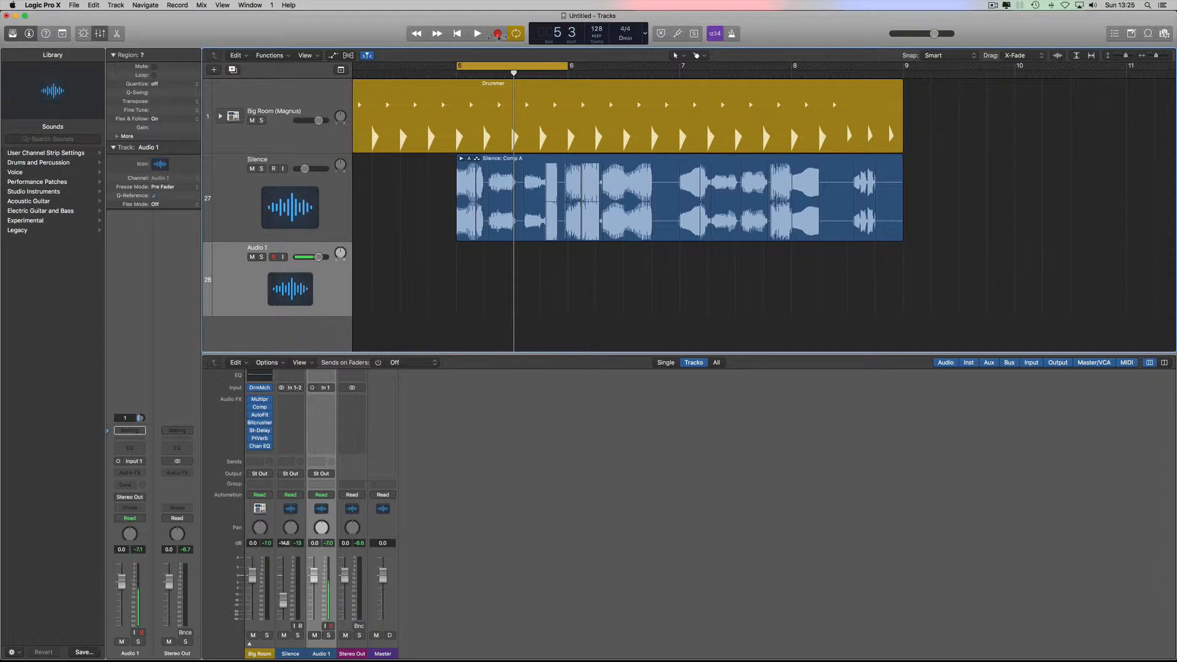
Check the recording preferences for how overlapping audio recordings are handled, then close them
right_click(496, 35)
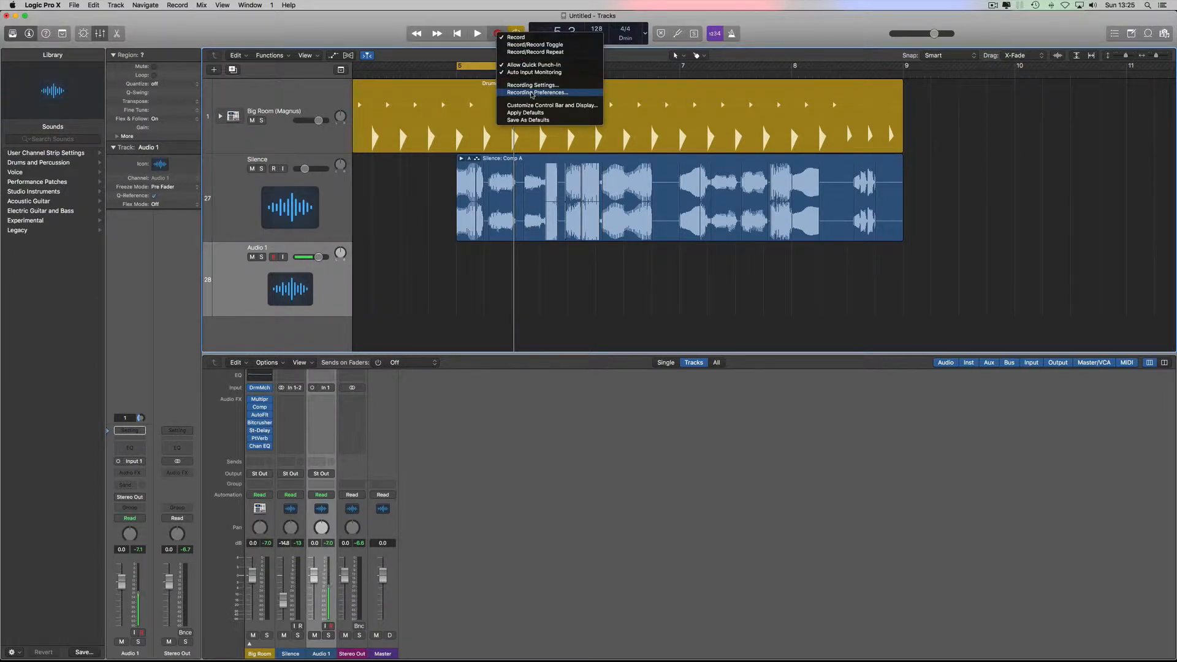
left_click(532, 93)
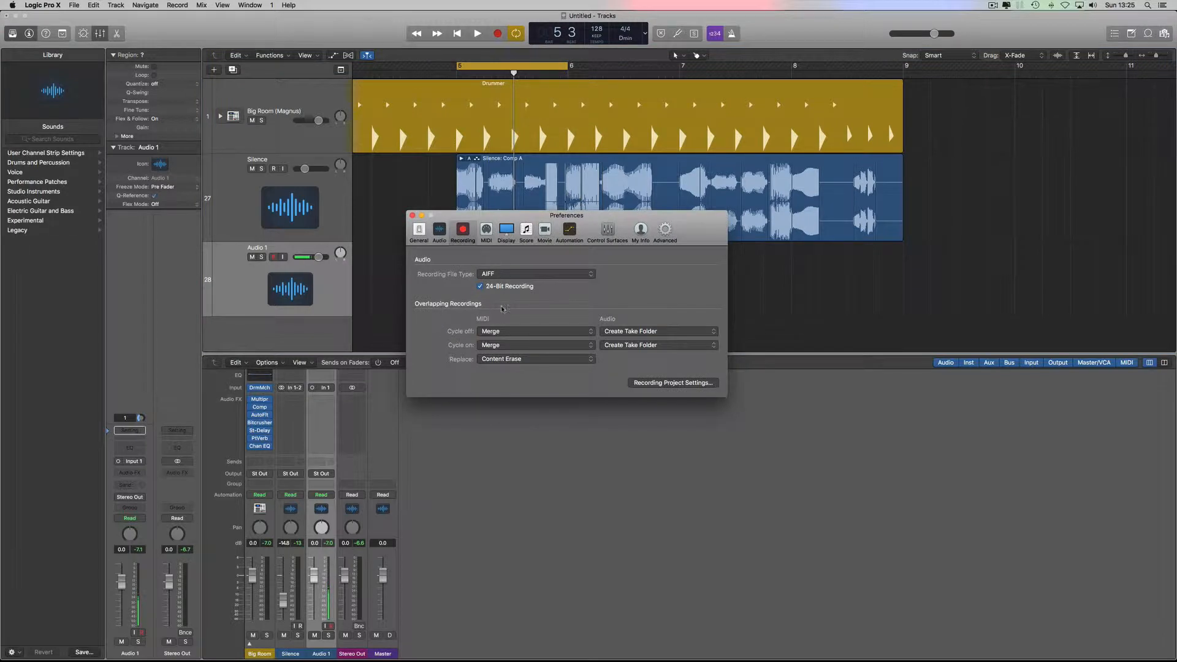
left_click(412, 215)
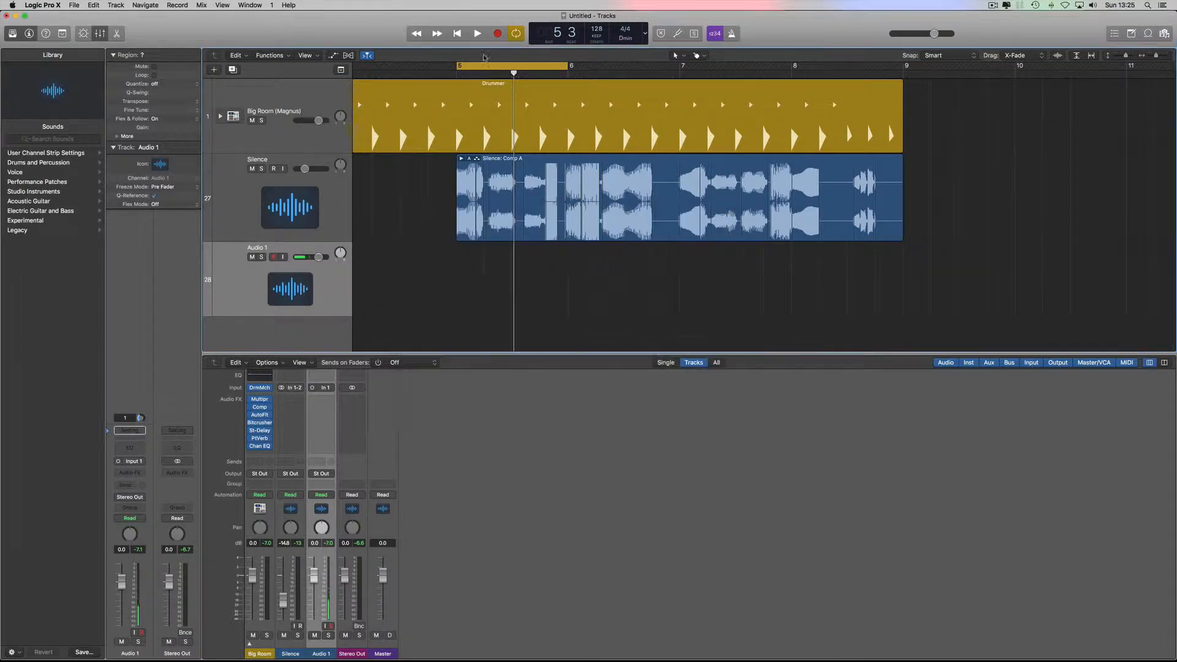
Choose the count-in length in the project's recording settings and close the settings
right_click(497, 35)
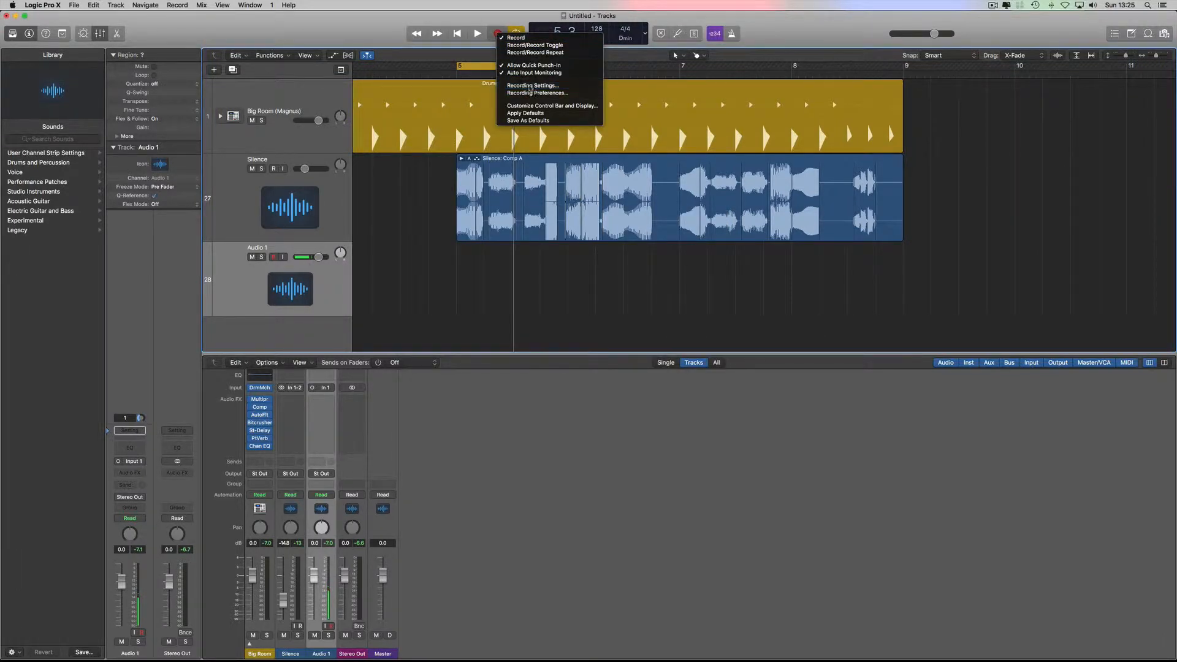
left_click(532, 85)
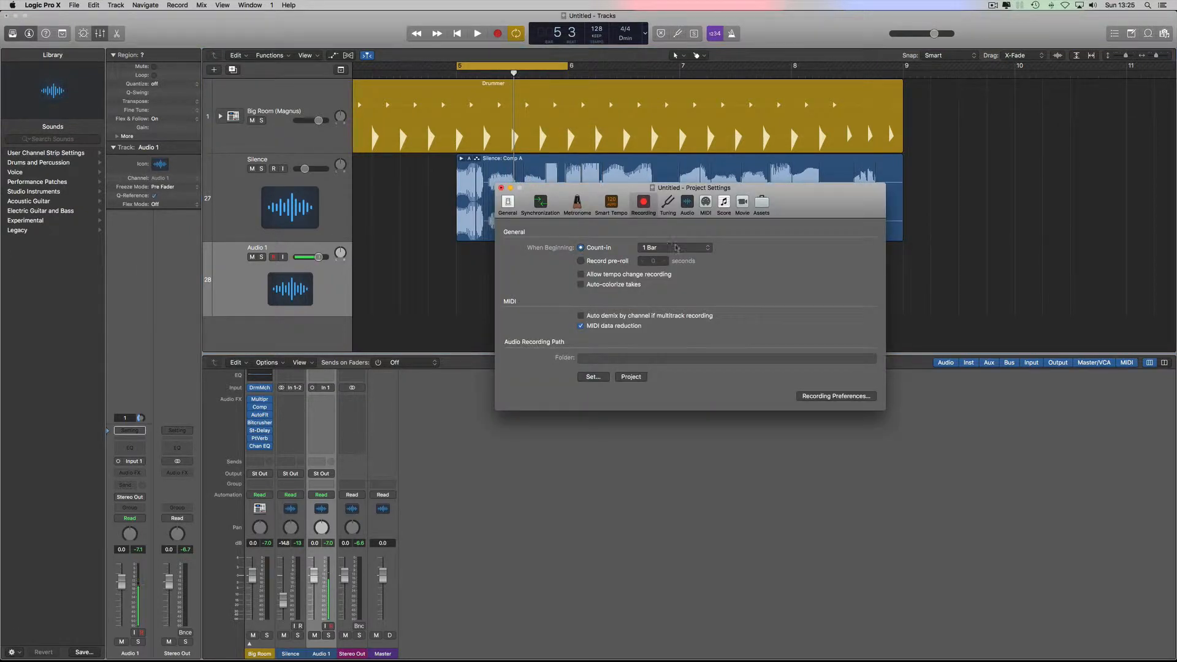
left_click(667, 247)
left_click(675, 257)
left_click(502, 187)
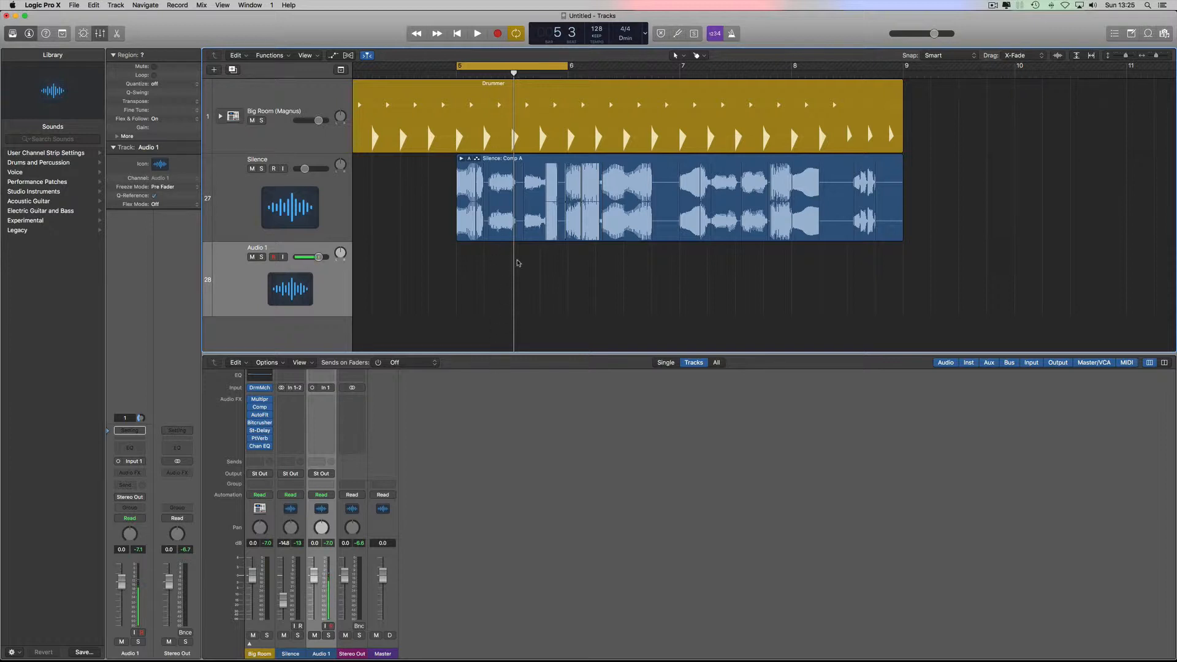
Cycle-record five takes on the Audio 1 track over bar 5, hiding the mixer during recording, and stop
left_click(498, 34)
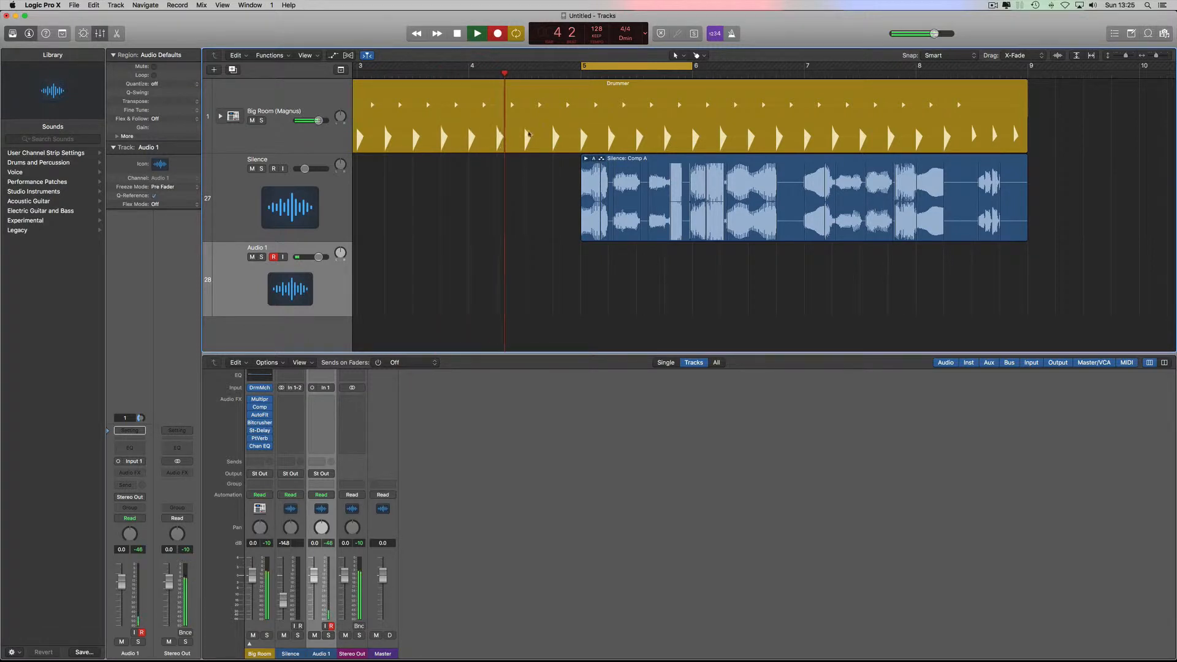
left_click_drag(683, 354, 679, 650)
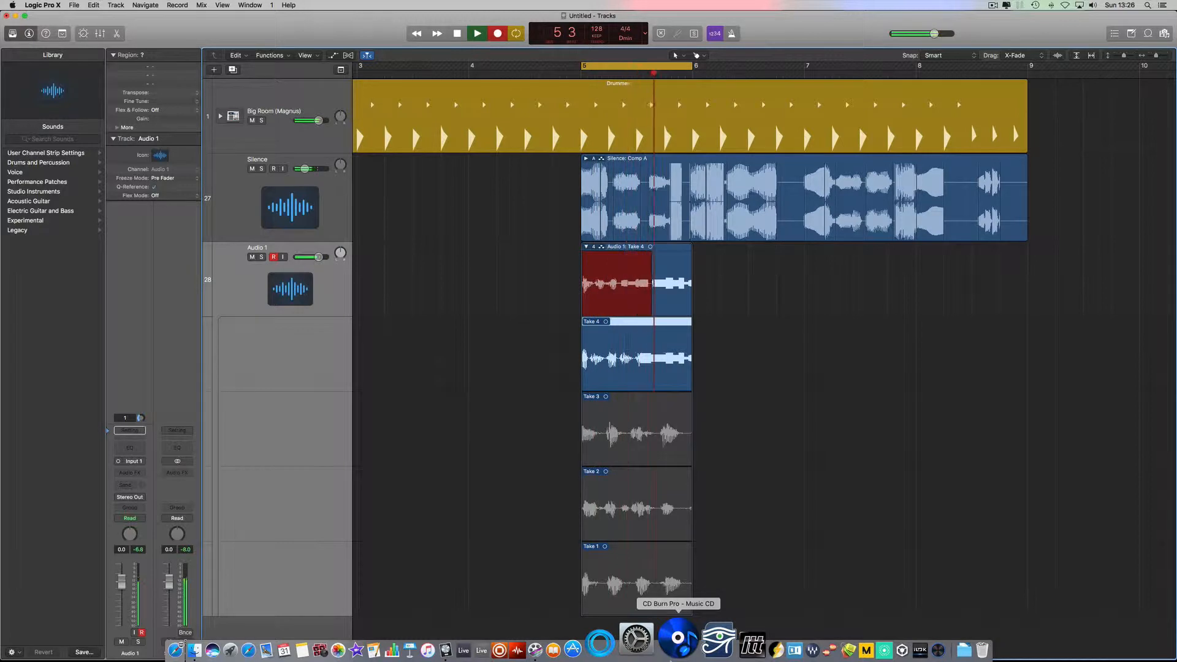
key("space")
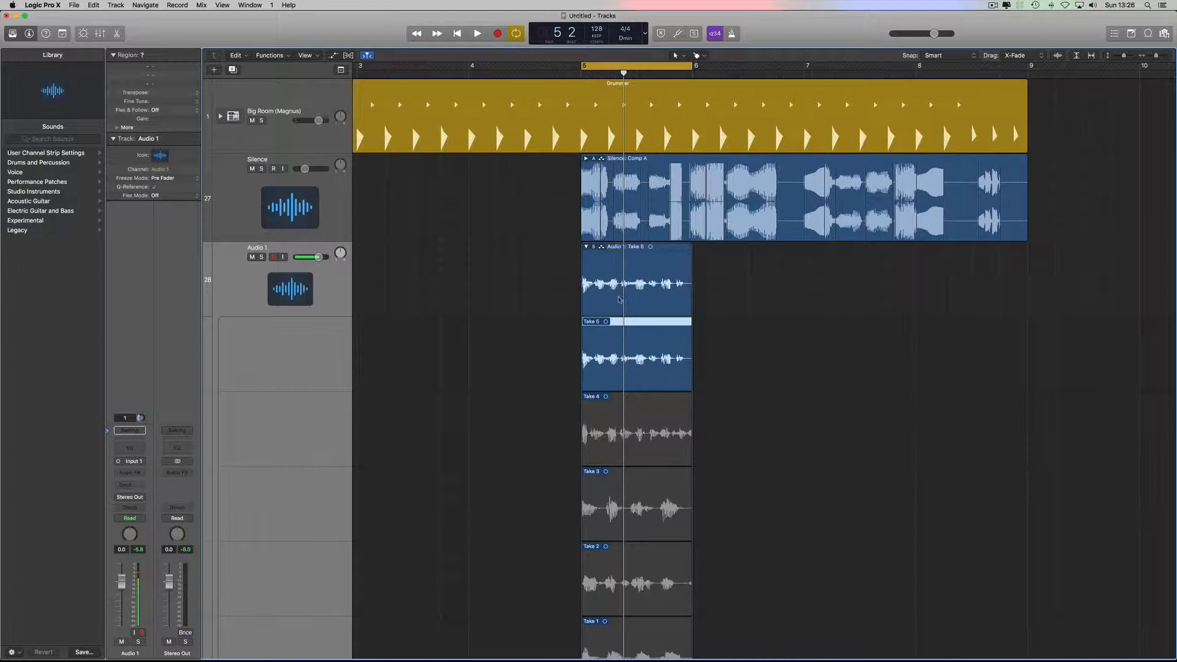
Comp the full length of Take 1 into the Audio 1 take folder and start playback
scroll(641, 376, "down", 3)
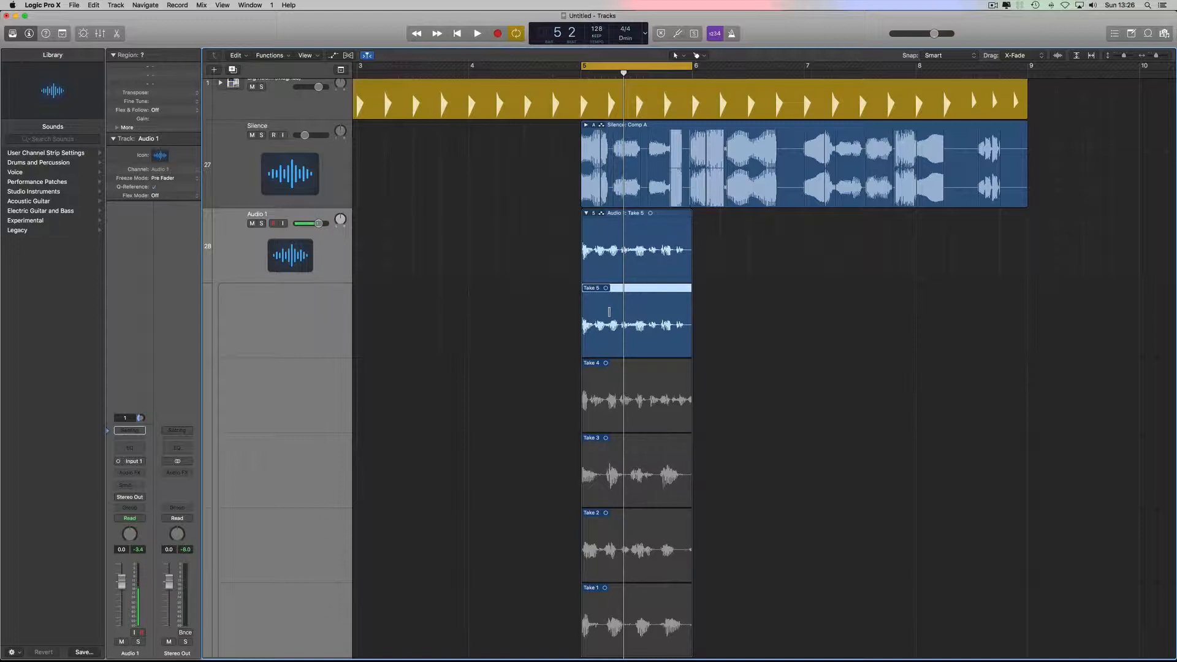
scroll(609, 312, "down", 2)
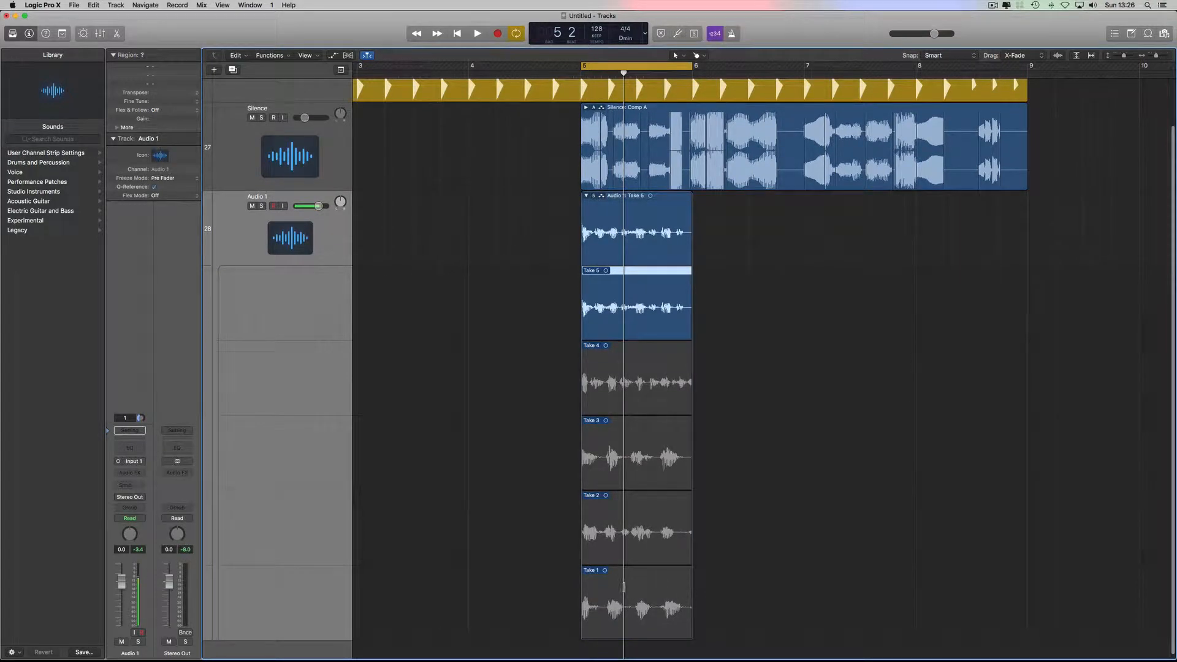
left_click_drag(623, 588, 738, 584)
key("space")
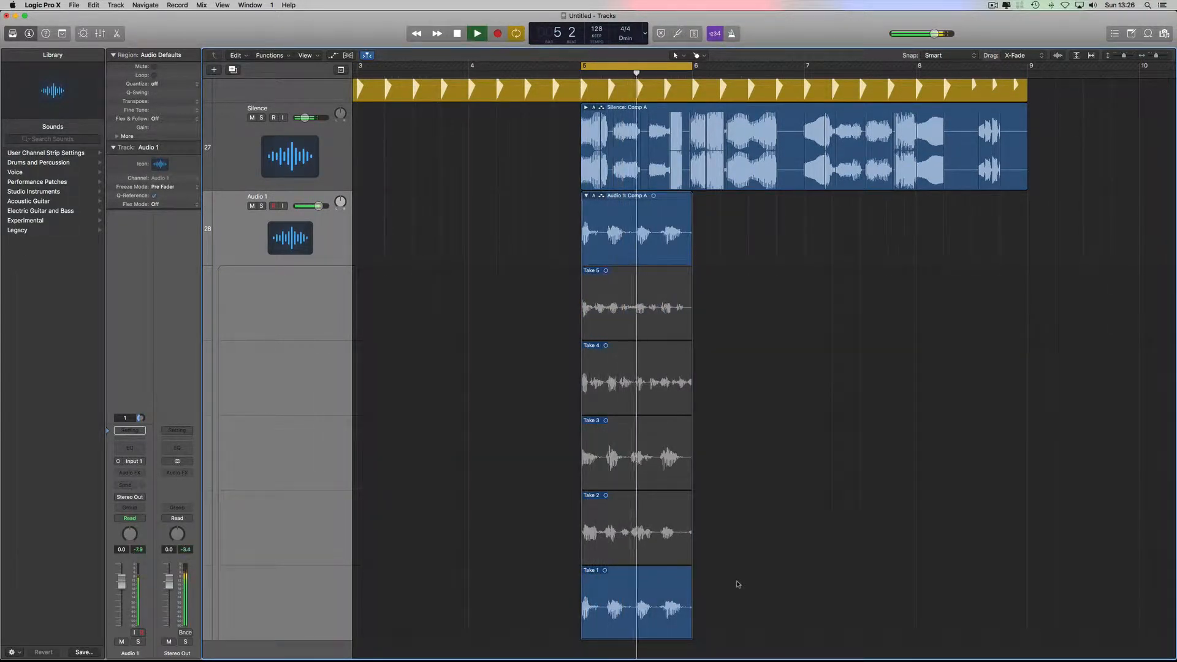
Mute the Silence and Big Room (Magnus) tracks so that only the Audio 1 comp is heard
scroll(261, 170, "up", 3)
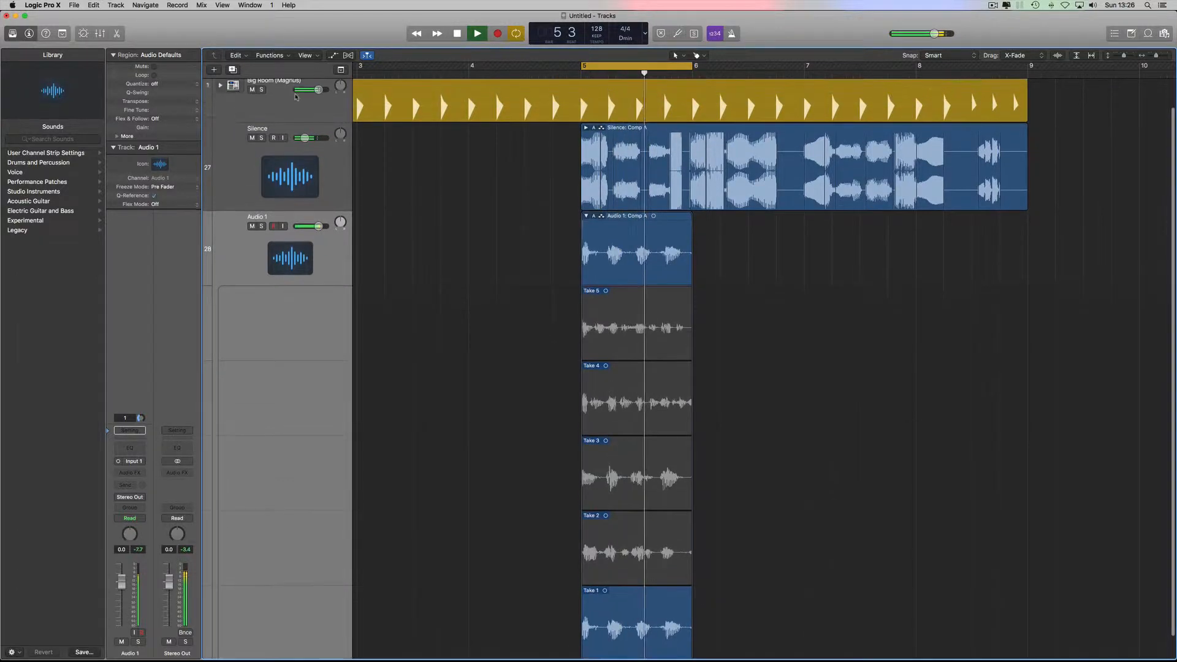
left_click(251, 169)
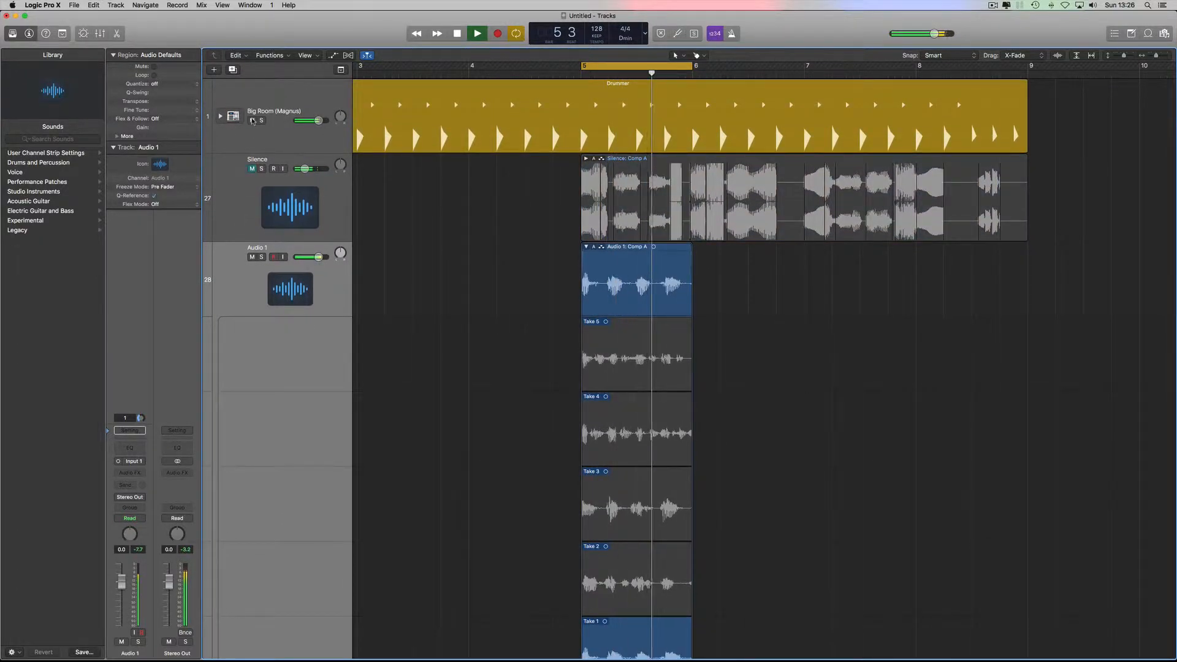
left_click(251, 120)
scroll(705, 267, "down", 3)
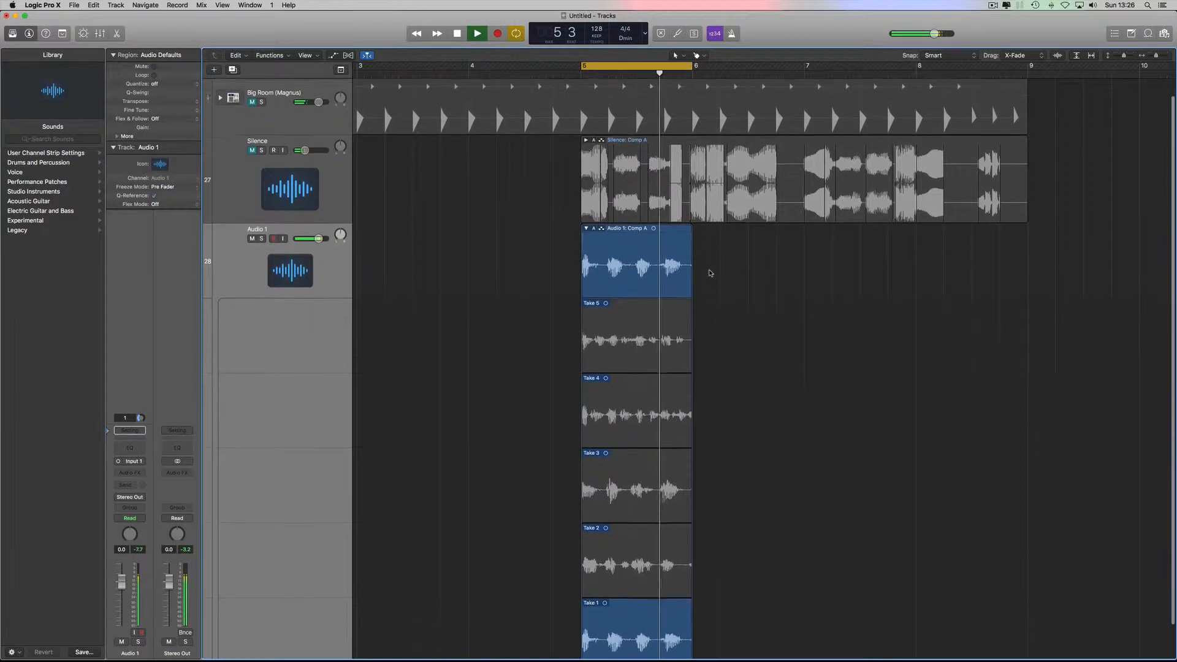
Stop playback and comp the second and last phrases of Take 2 into the Audio 1 comp, playing it back
key("space")
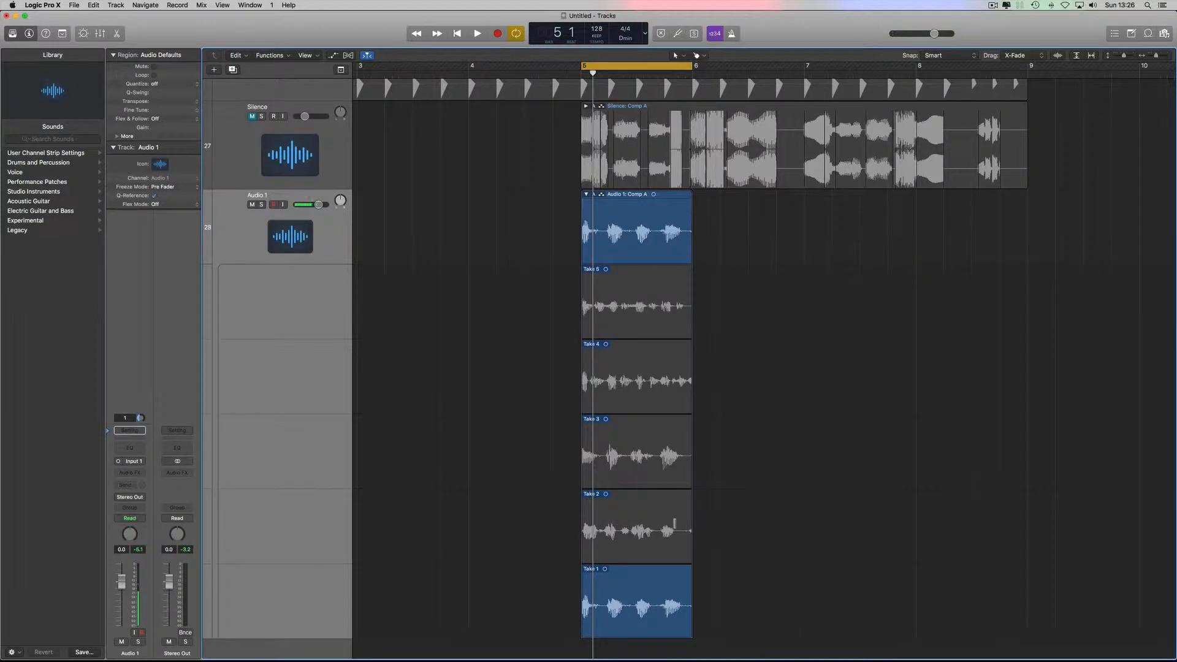
scroll(671, 522, "right", 1)
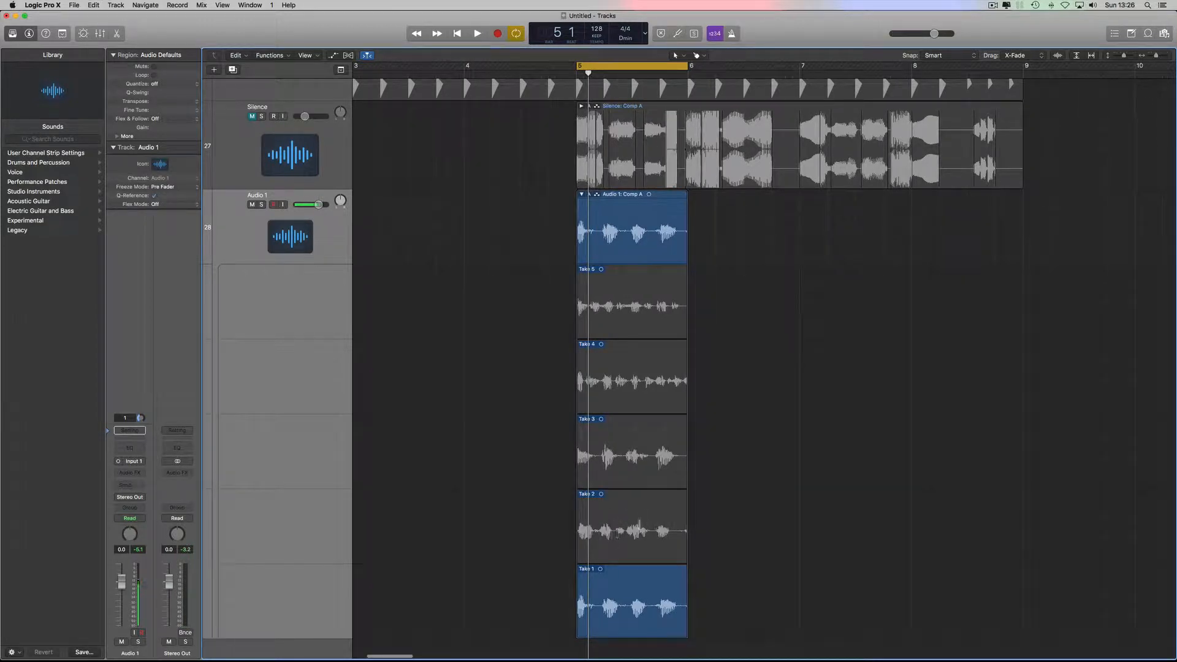
left_click_drag(652, 526, 679, 525)
key("space")
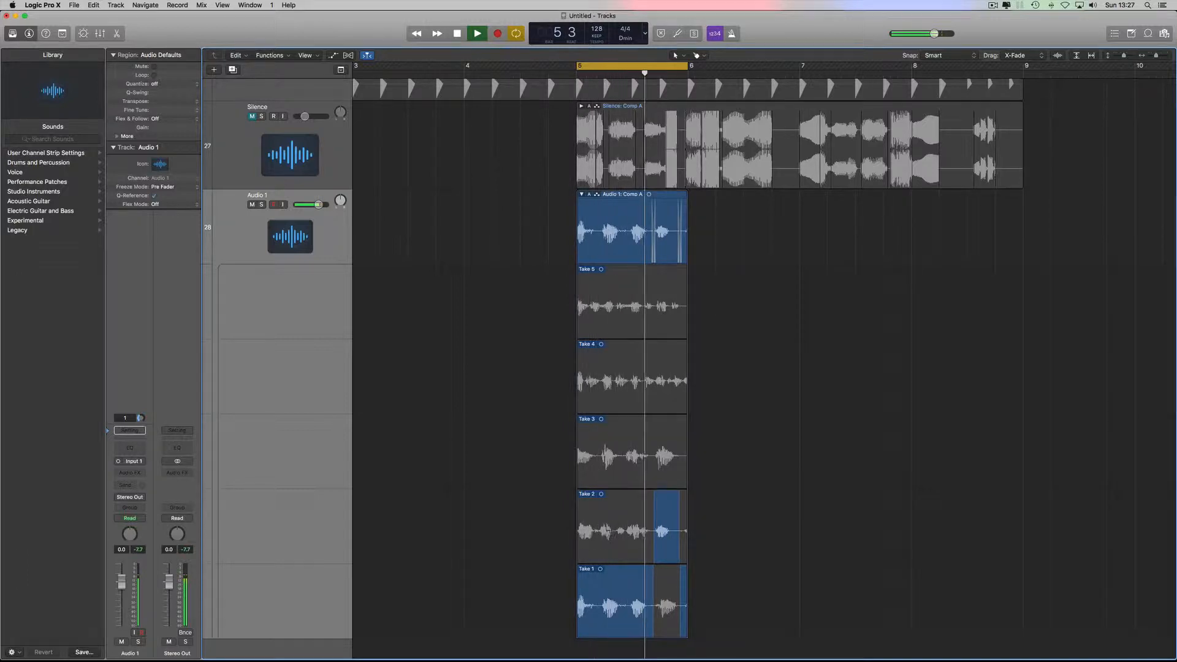
left_click_drag(599, 548, 618, 549)
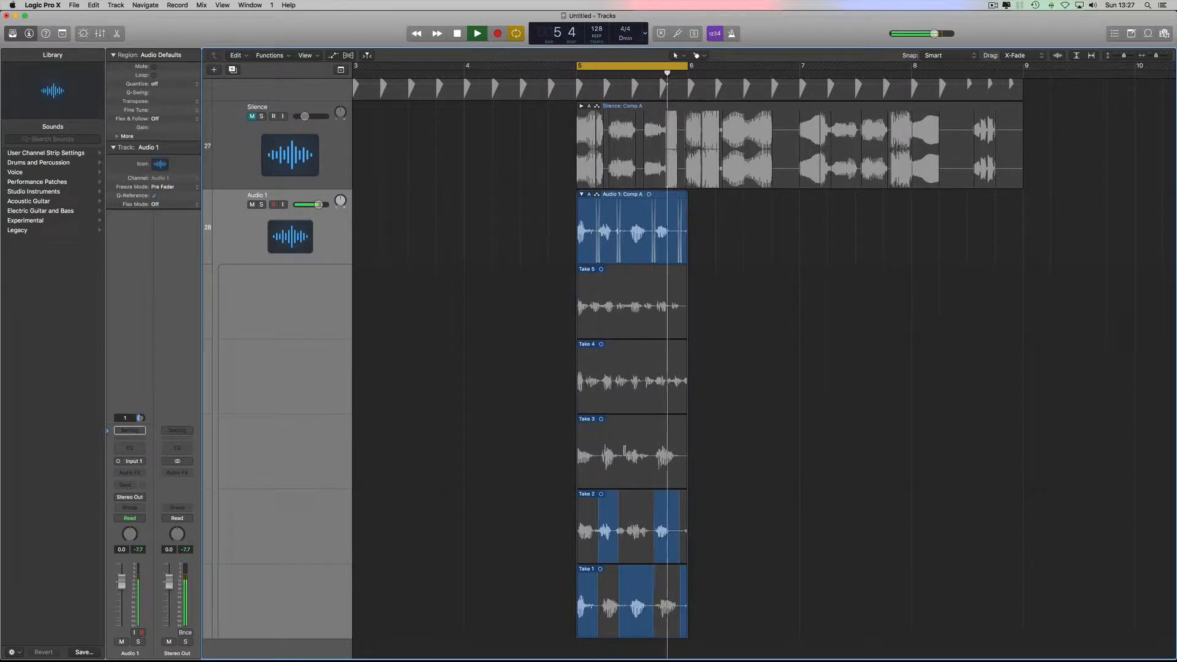
Comp the third phrase from Take 3 and the opening from Take 5, extending the Take 5 section slightly
left_click_drag(624, 457, 647, 448)
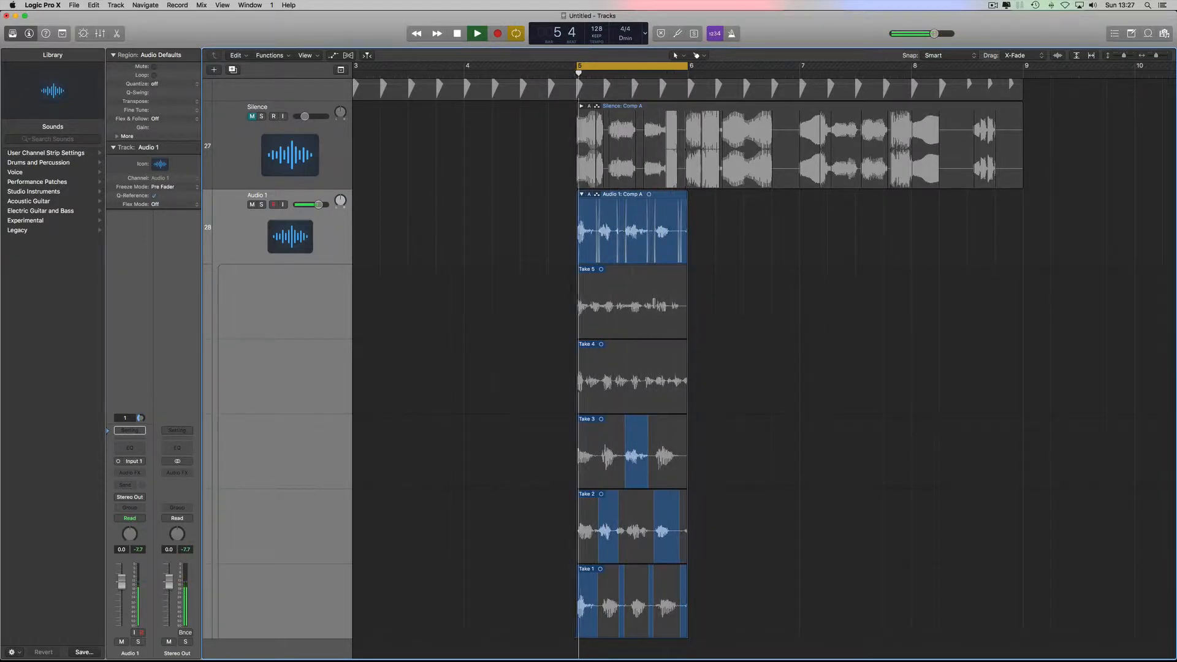
left_click_drag(596, 305, 532, 311)
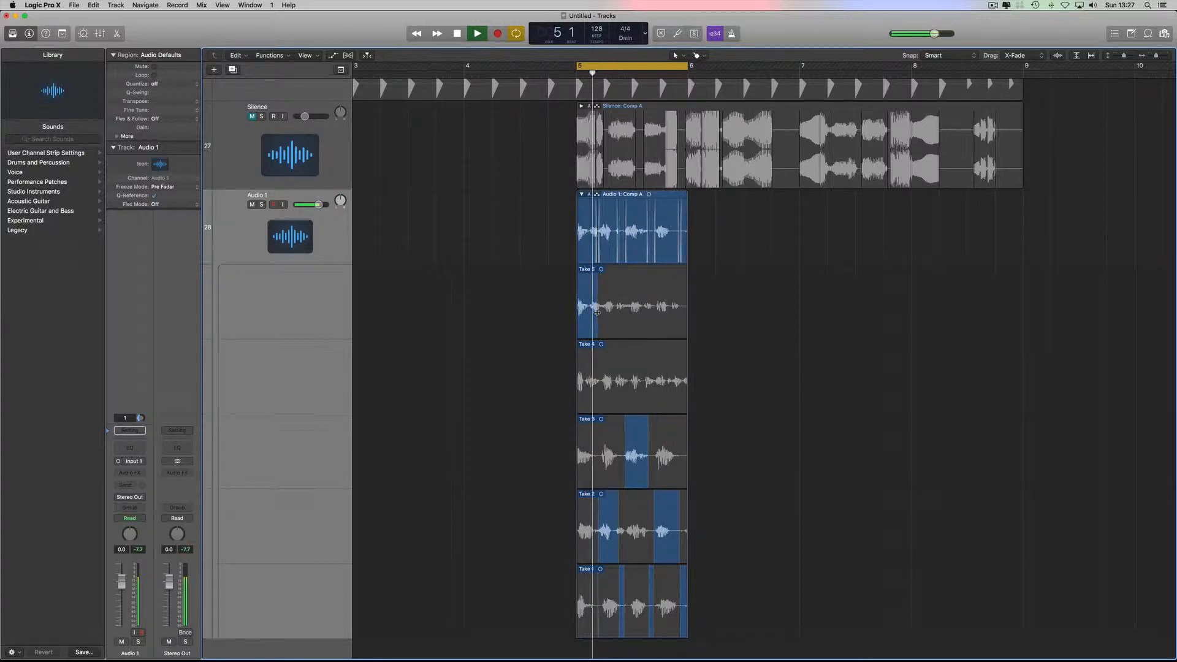
left_click_drag(596, 312, 601, 313)
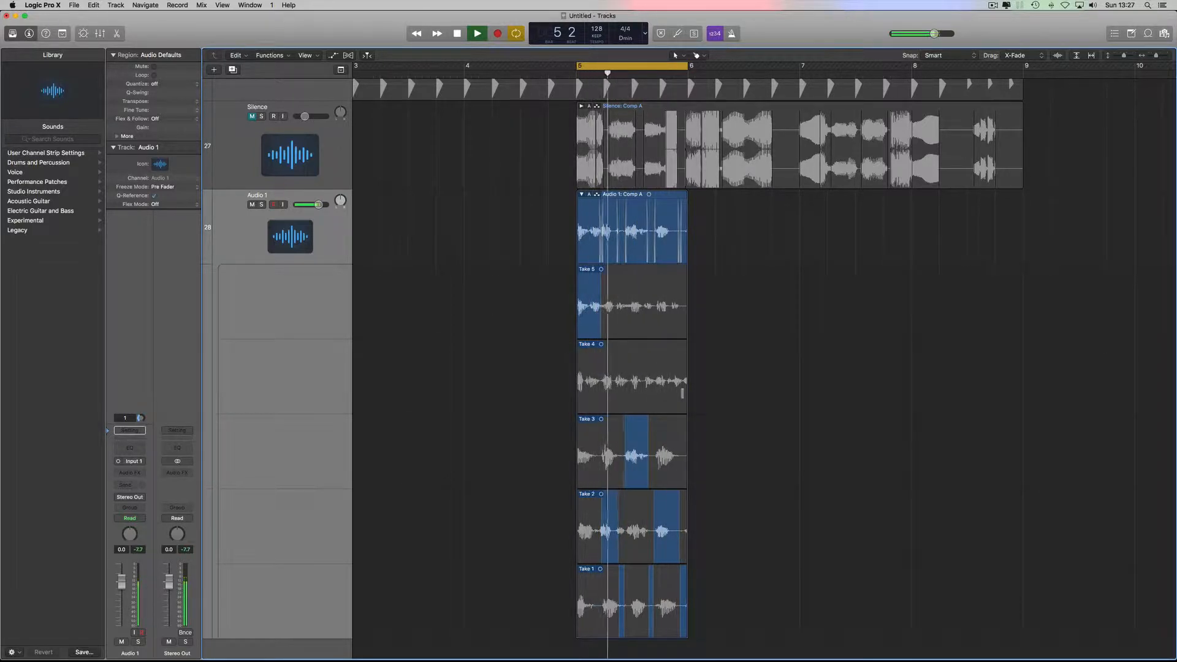
Unmute the Big Room (Magnus) and Silence tracks and stop playback
scroll(264, 134, "up", 3)
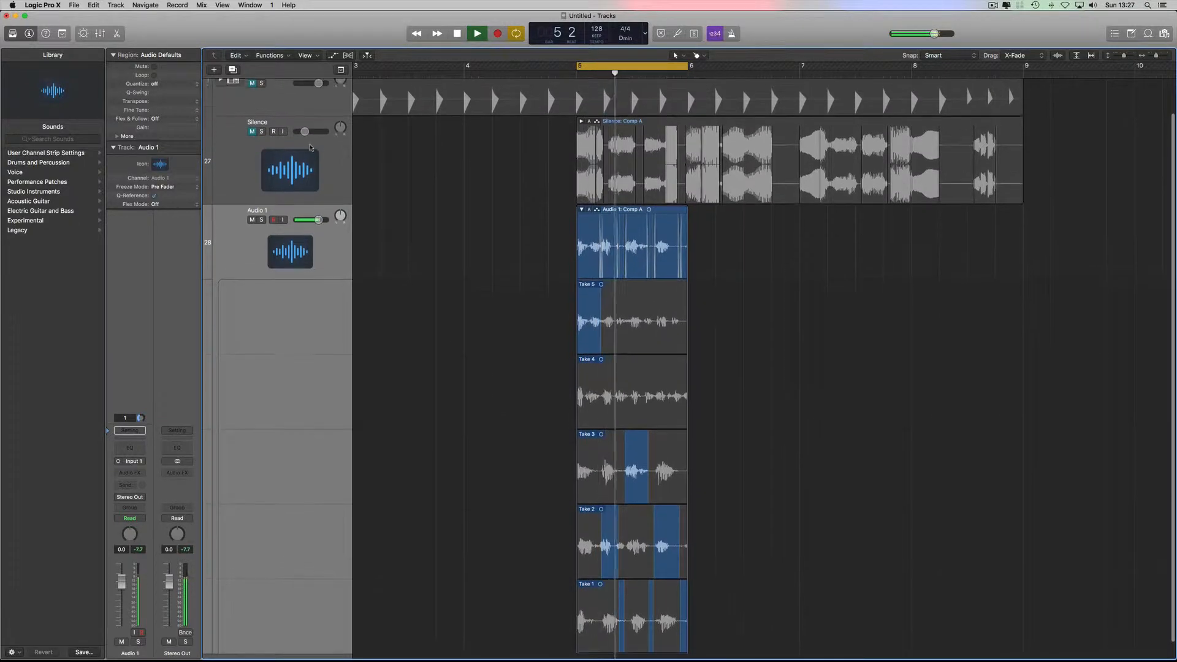
left_click(251, 113)
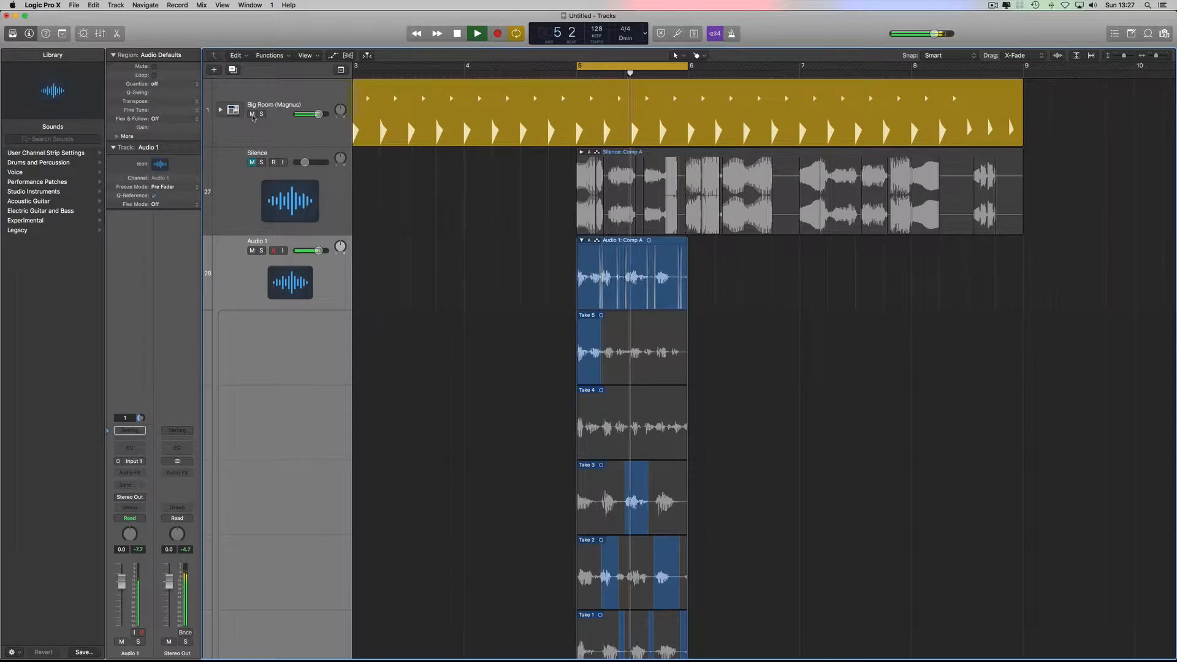
key("space")
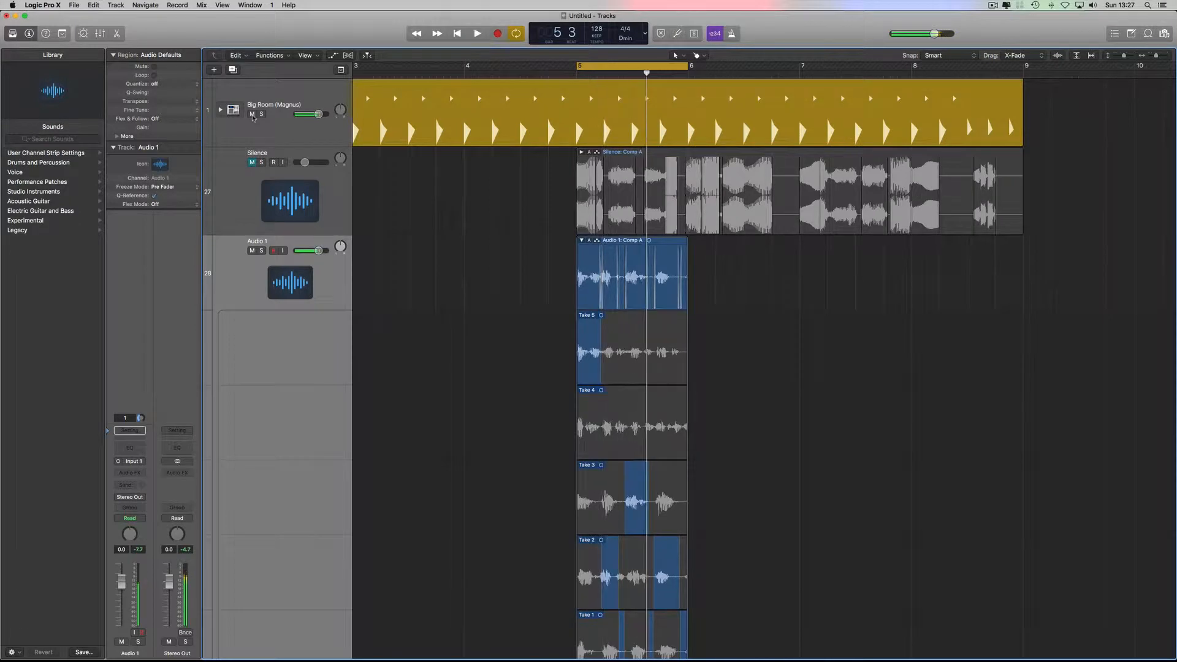
left_click(252, 163)
scroll(593, 515, "down", 1)
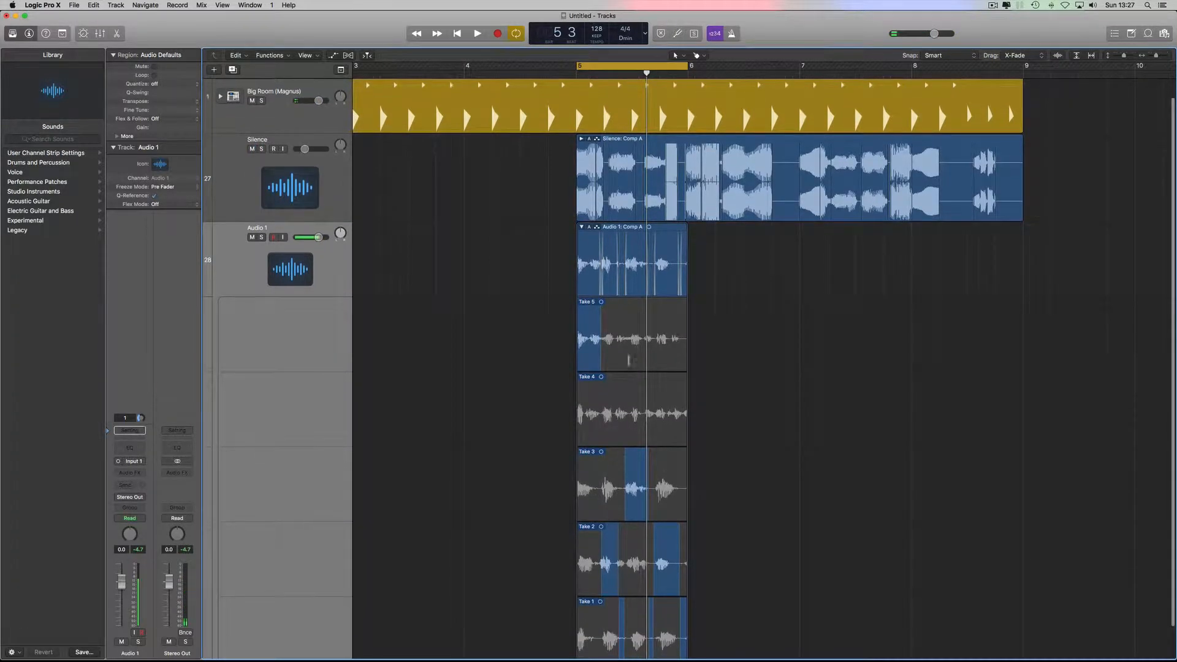
Swipe the latter half of Take 4 into the comp and take the second and last phrases from Take 1
scroll(565, 421, "down", 3)
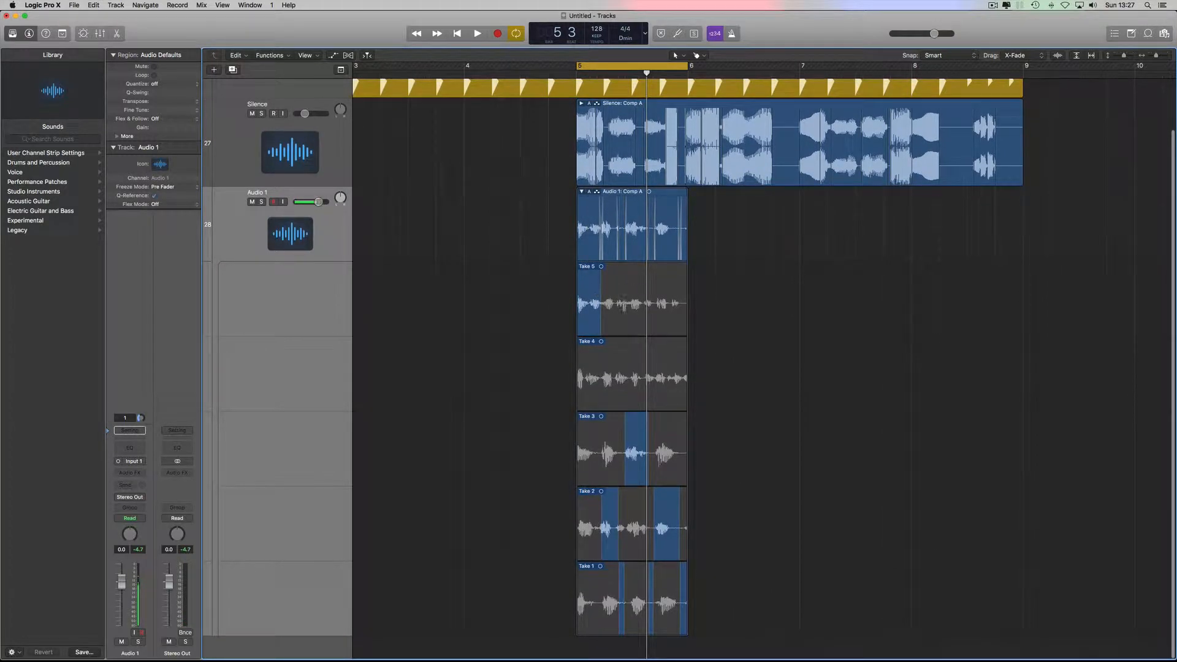
left_click_drag(621, 390, 686, 404)
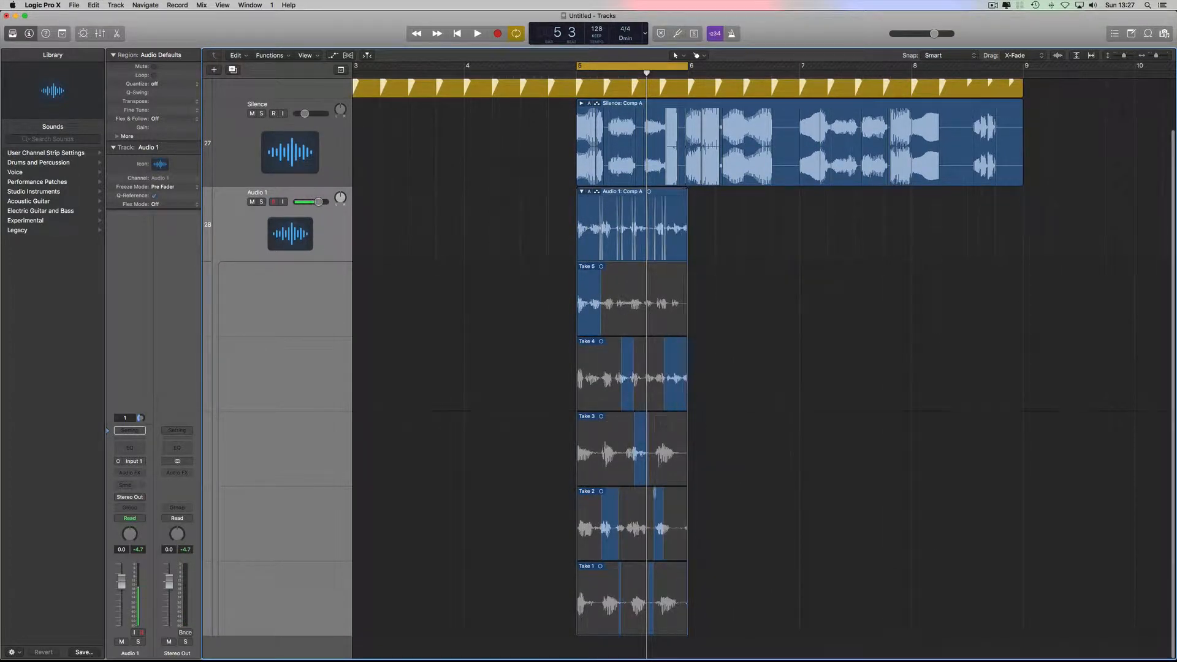
left_click_drag(659, 585, 674, 589)
left_click_drag(598, 589, 613, 592)
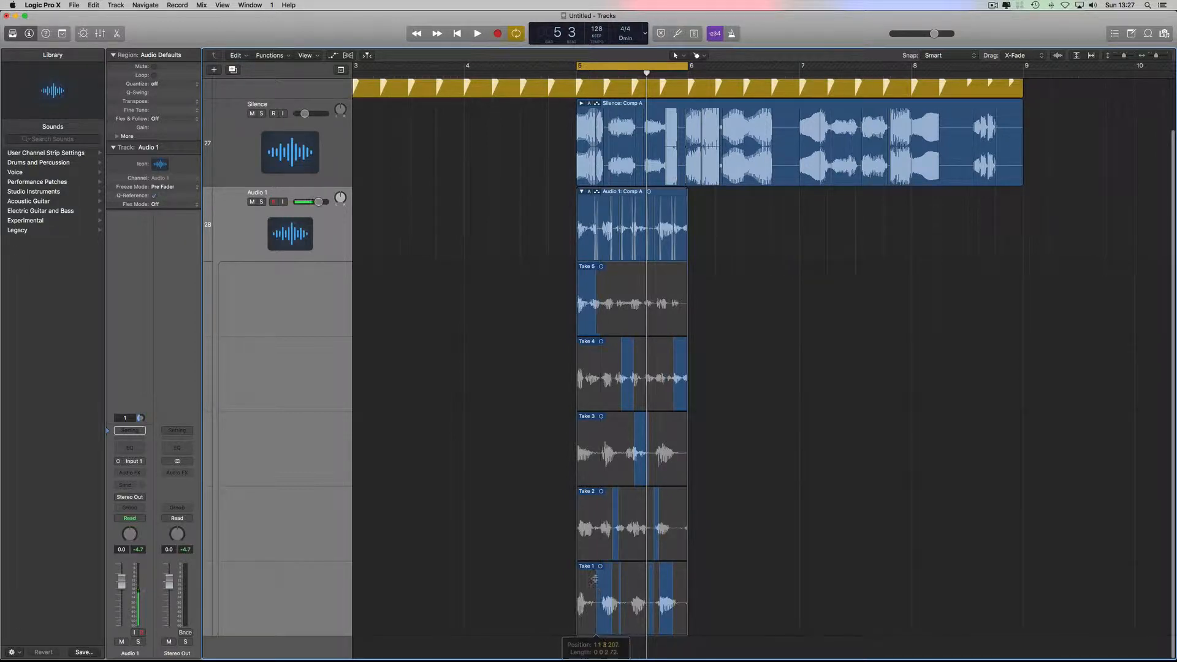
Replace the comp's opening phrases with short sections of Take 3, Take 4 and Take 5, and play the result through once
left_click(604, 444)
left_click(587, 444)
left_click_drag(603, 370, 590, 374)
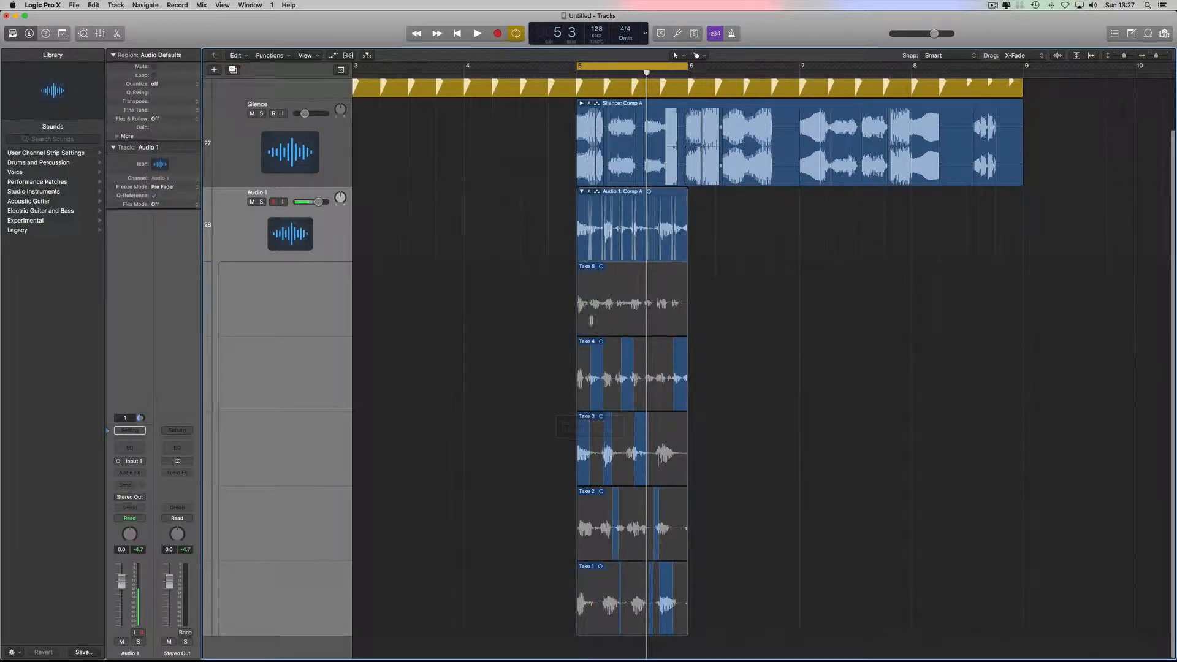
left_click_drag(594, 314, 614, 301)
key("space")
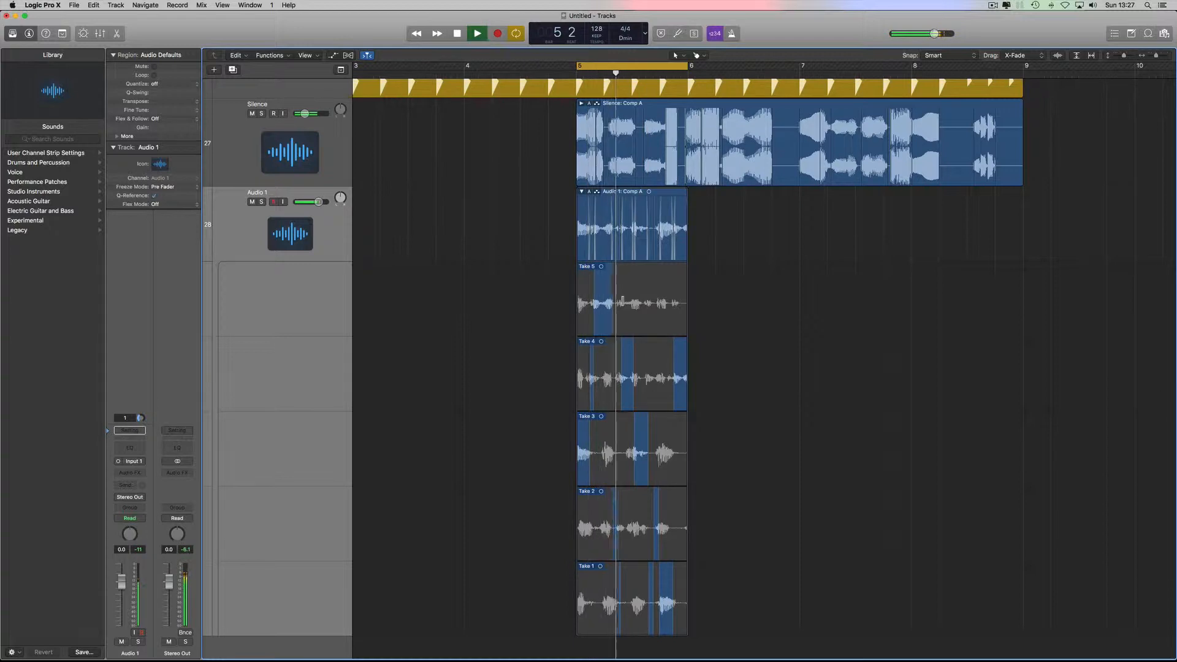
key("space")
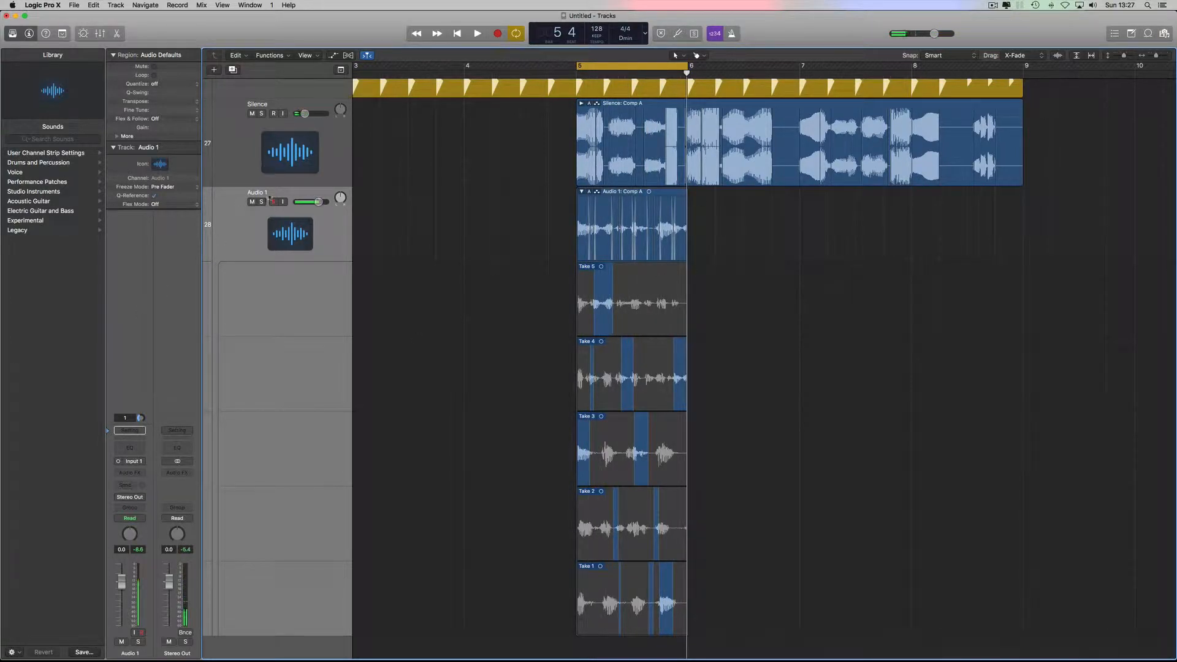
left_click(270, 198)
key("Delete")
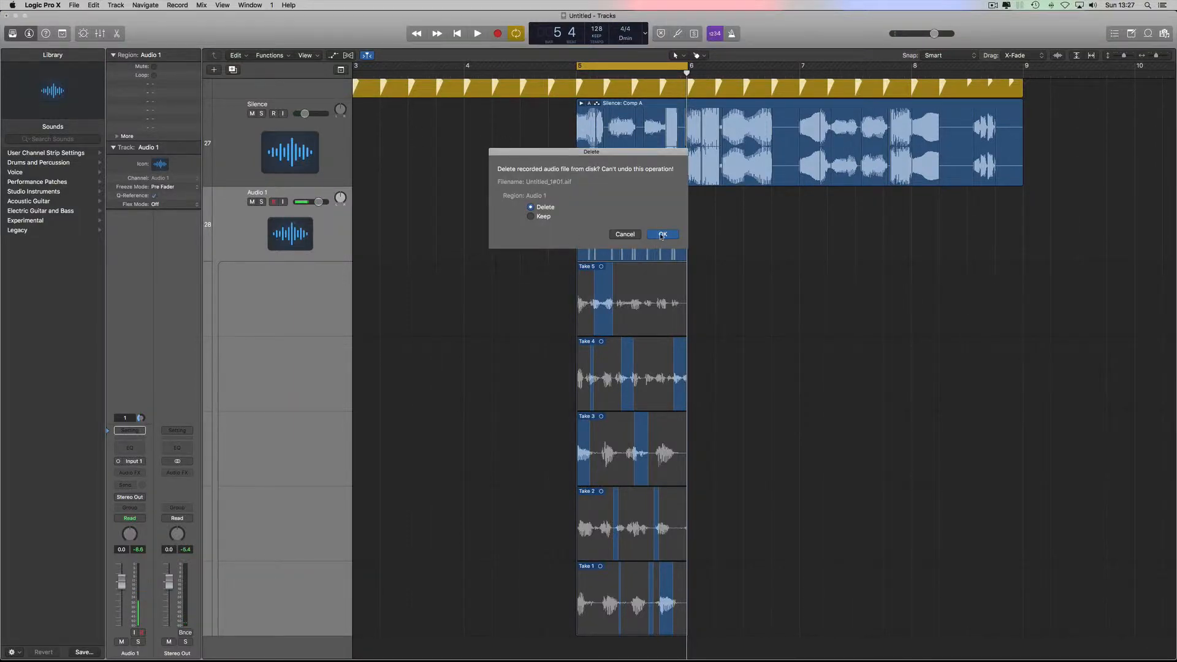
left_click(633, 235)
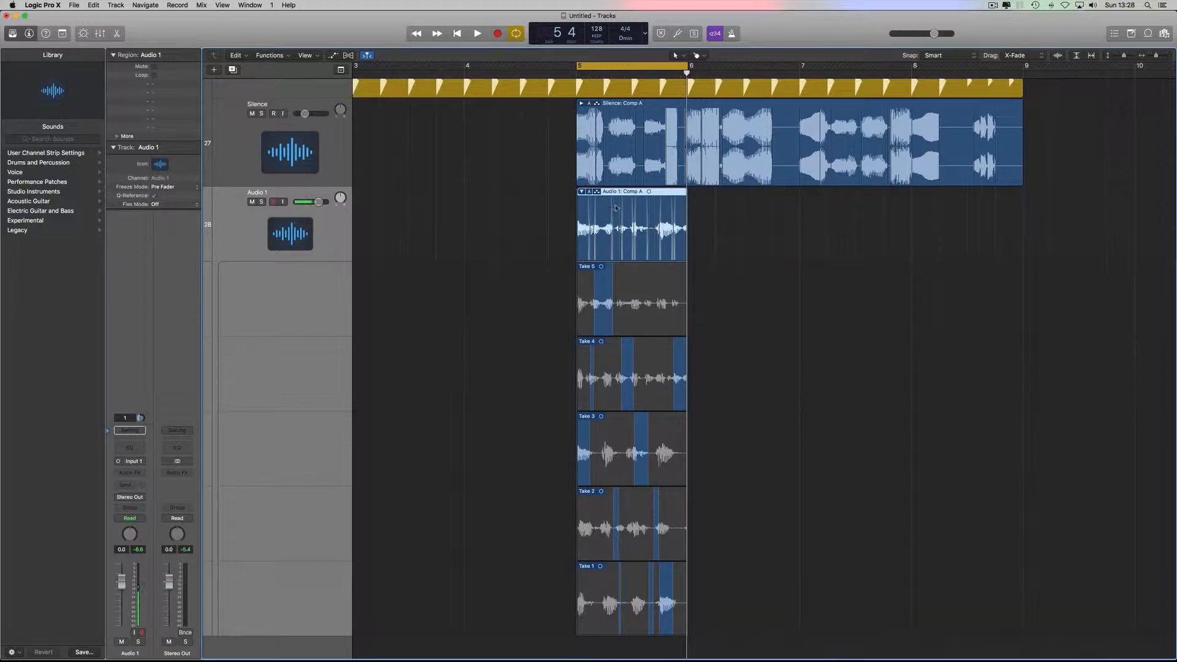
Delete the Audio 1 take folder together with its recorded audio from disk, and remove the Audio 1 track
scroll(612, 201, "right", 1)
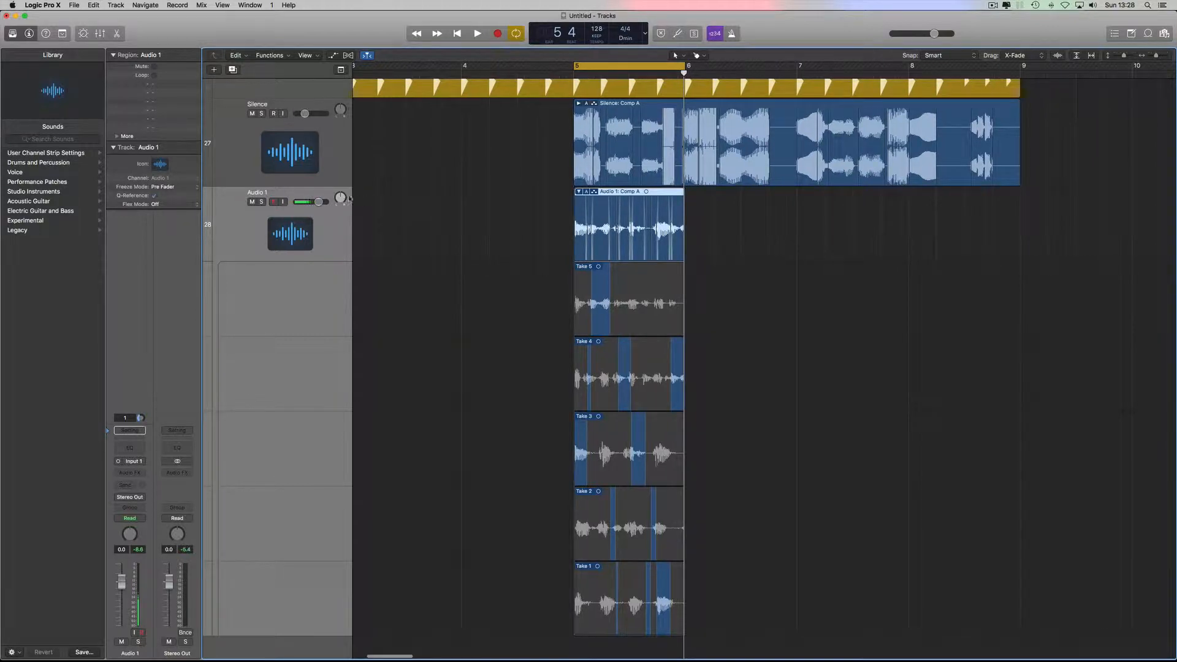
key("BackSpace")
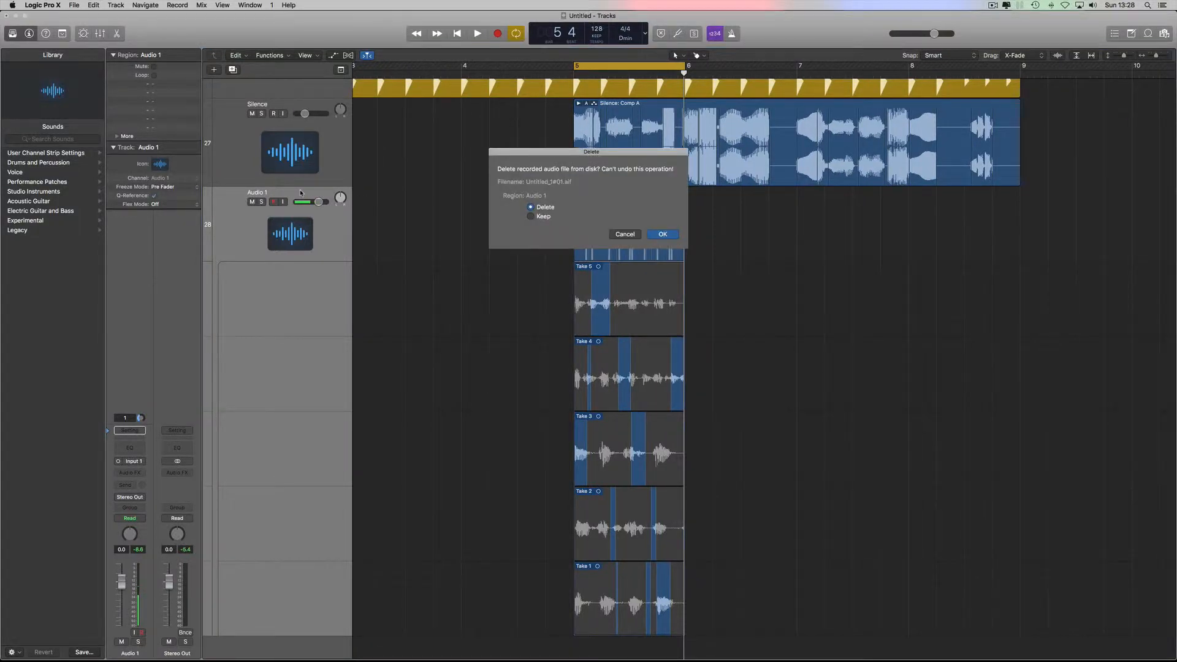
left_click(662, 234)
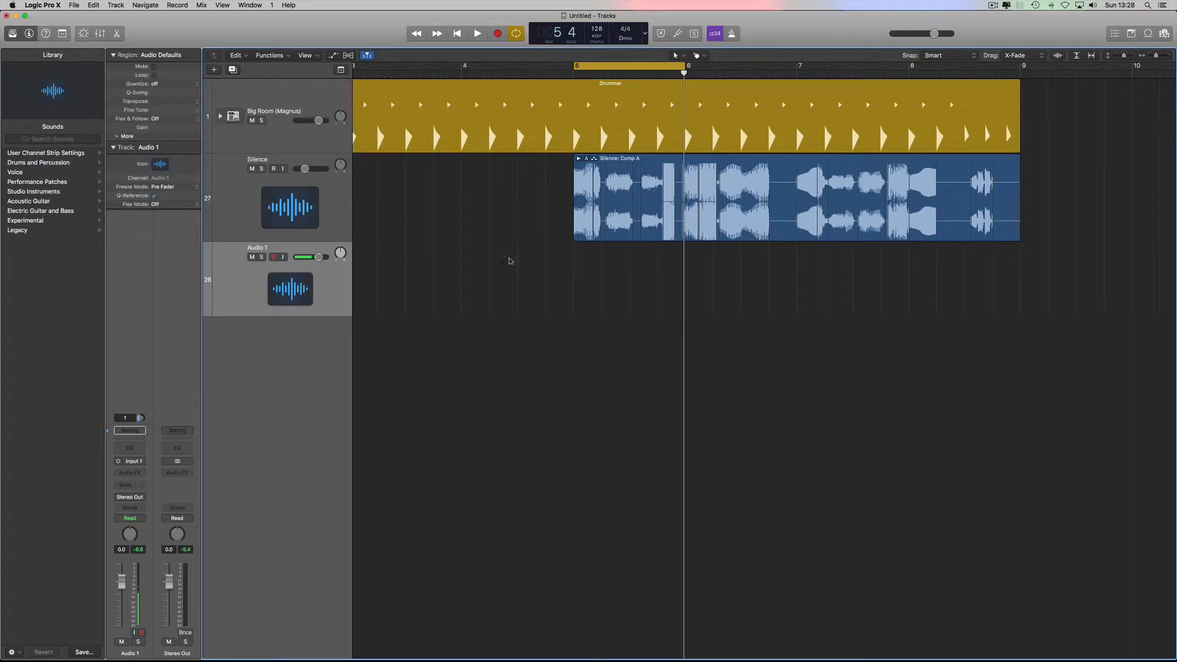
key("super+BackSpace")
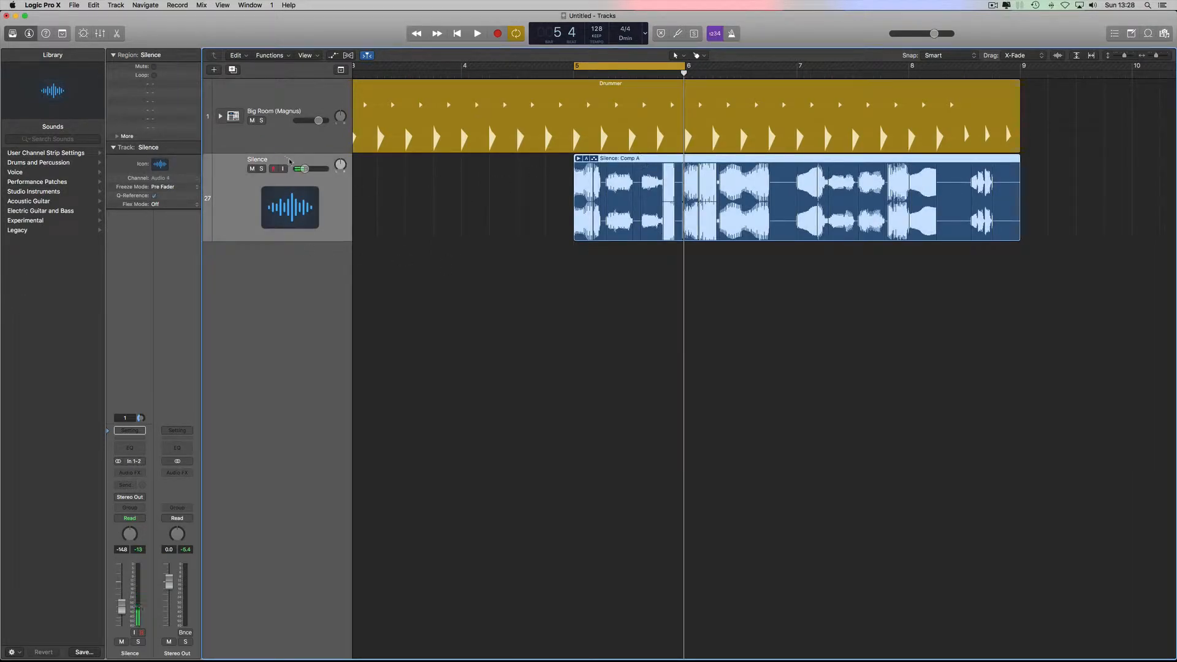
Delete the Silence take folder with its recorded audio from disk, and remove the Silence track
key("BackSpace")
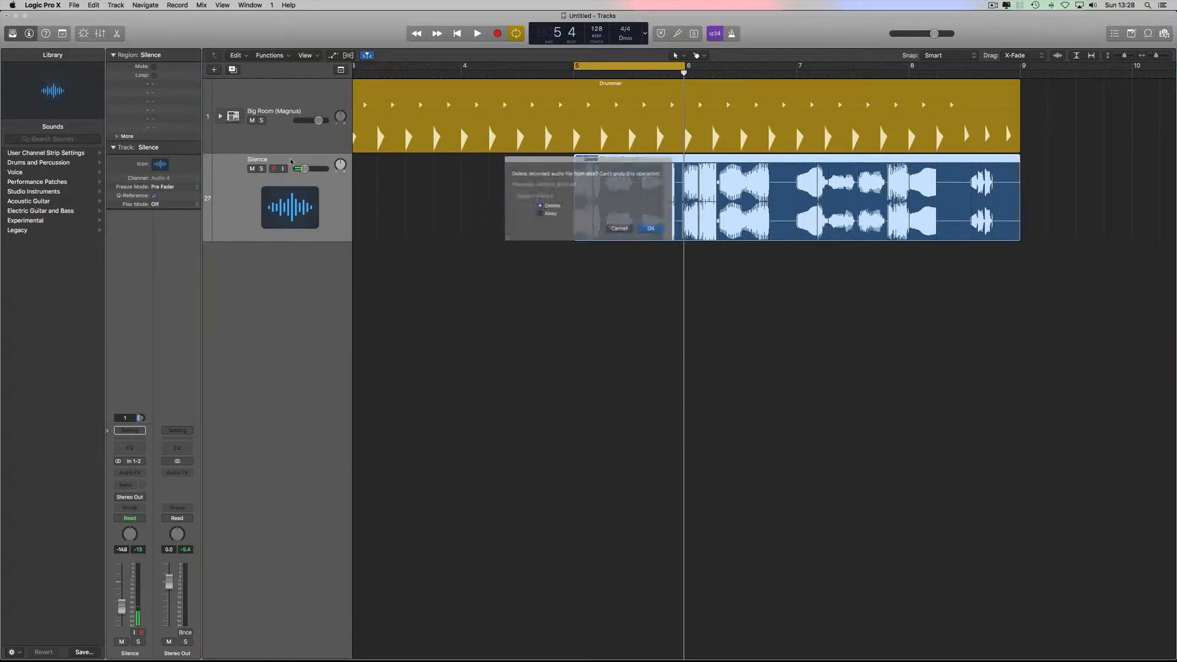
left_click(663, 235)
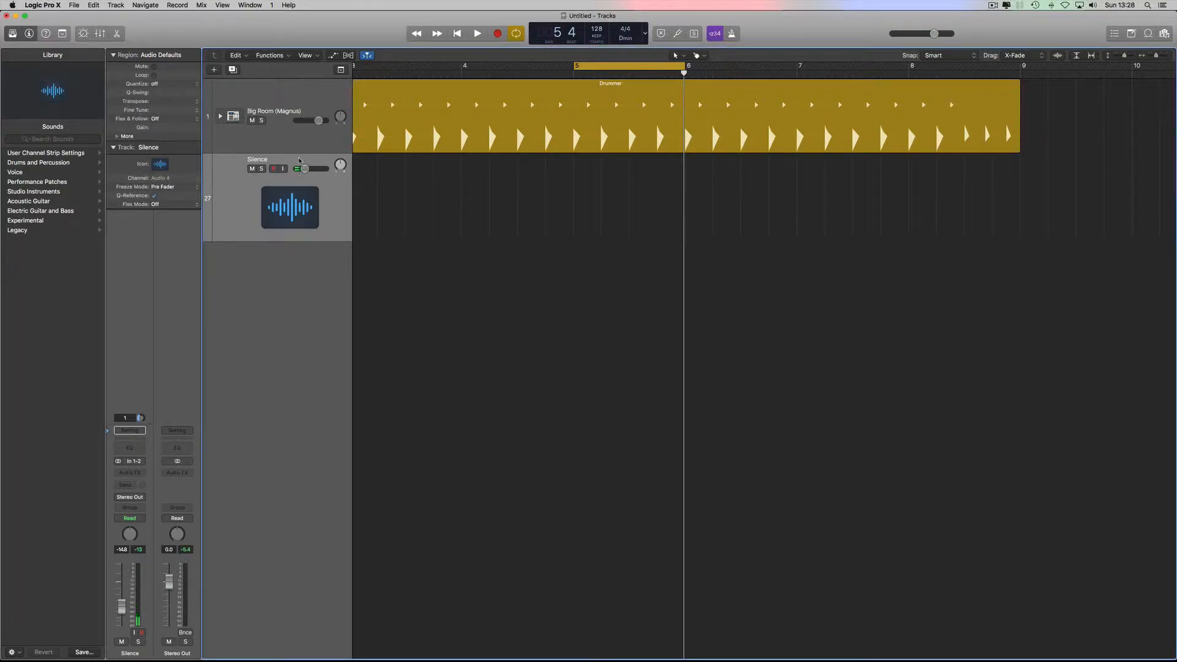
key("super+BackSpace")
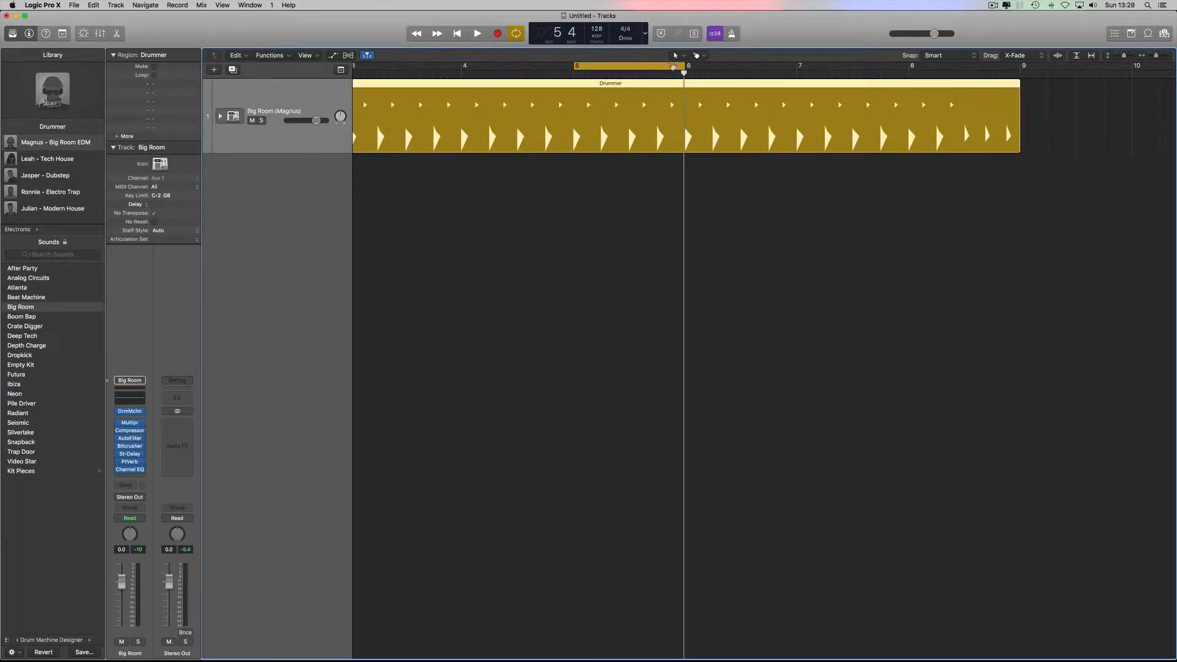
Extend the cycle range to end at bar 9 and create one new audio track using Input 1
left_click_drag(684, 67, 1021, 68)
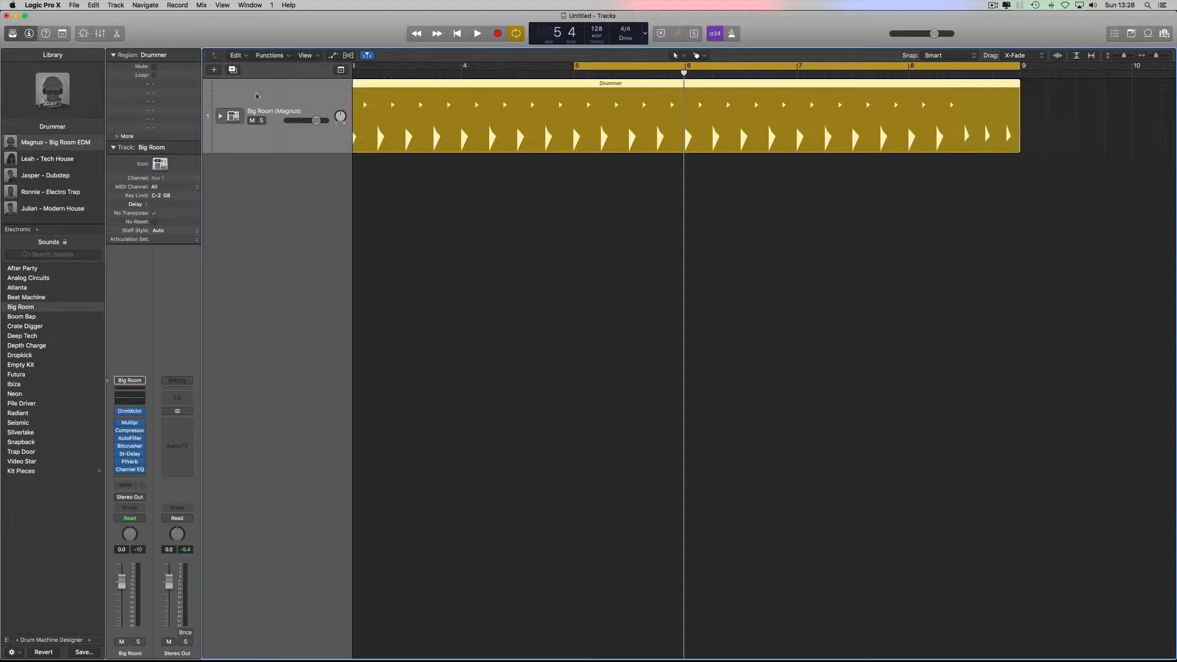
left_click(214, 69)
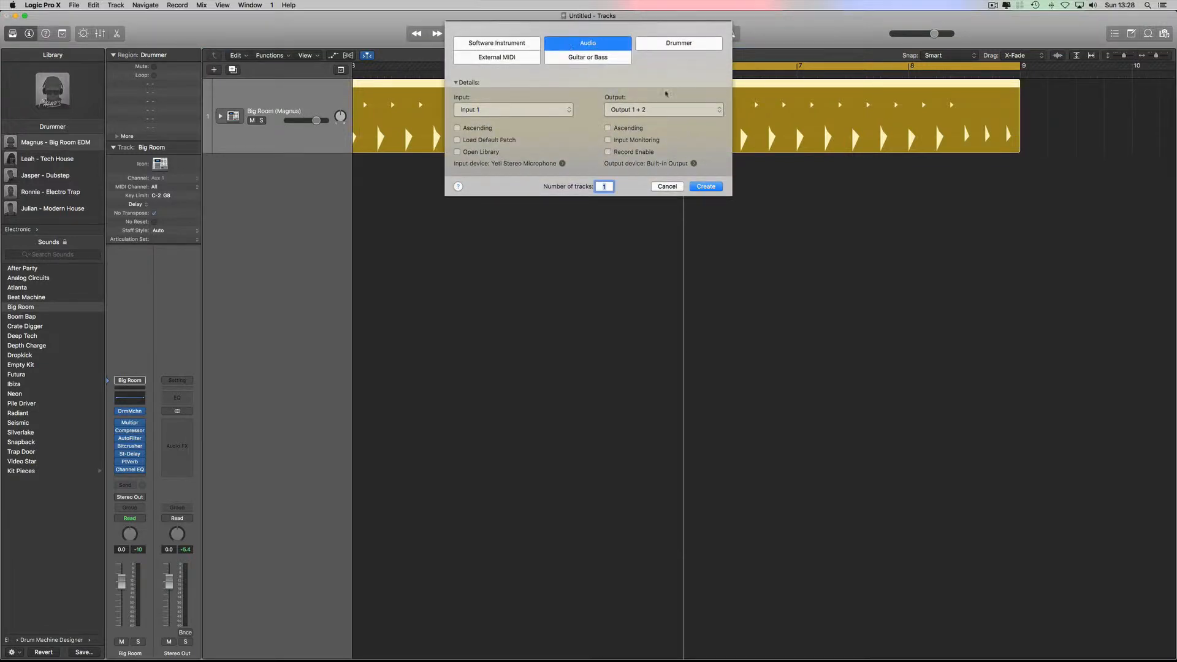
left_click(693, 188)
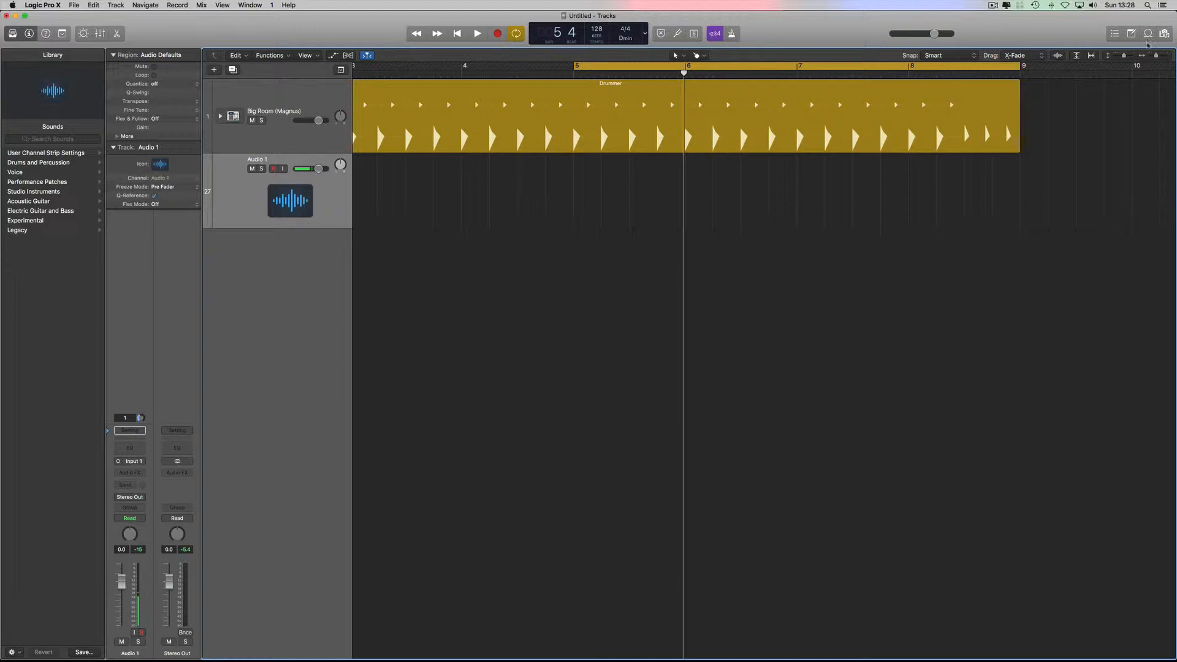
Extend the cycle range's end to bar 25 and record on Audio 1 from bar 5 until just past bar 9
left_click_drag(1158, 56, 1153, 56)
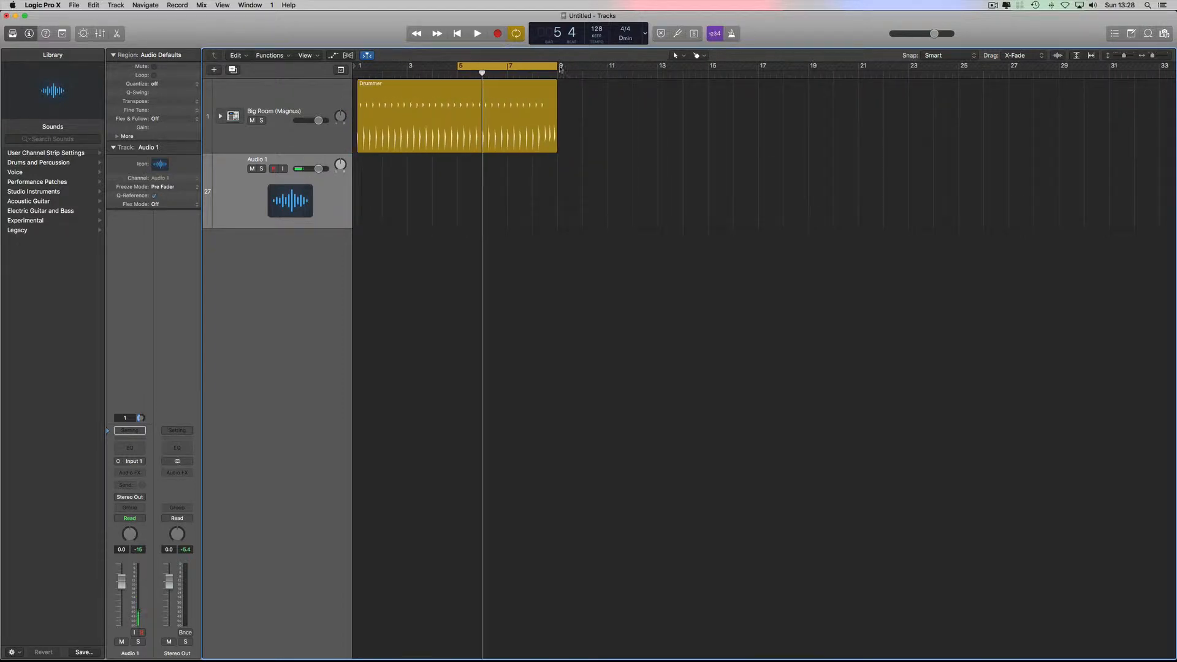
left_click_drag(561, 69, 960, 81)
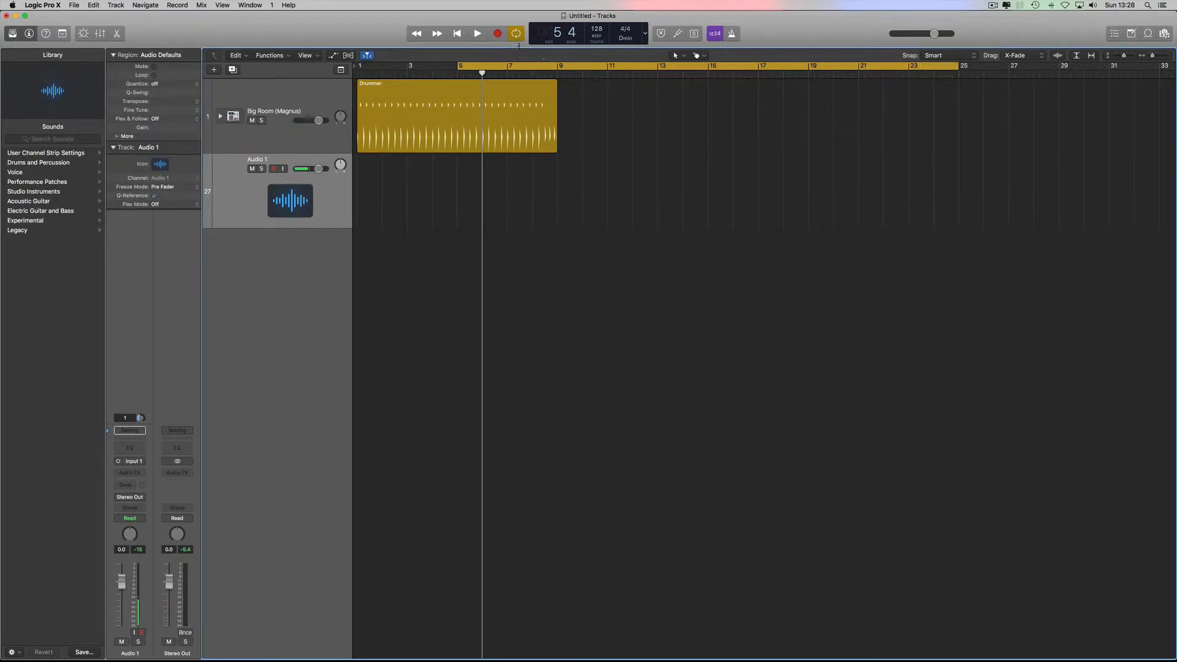
left_click(499, 35)
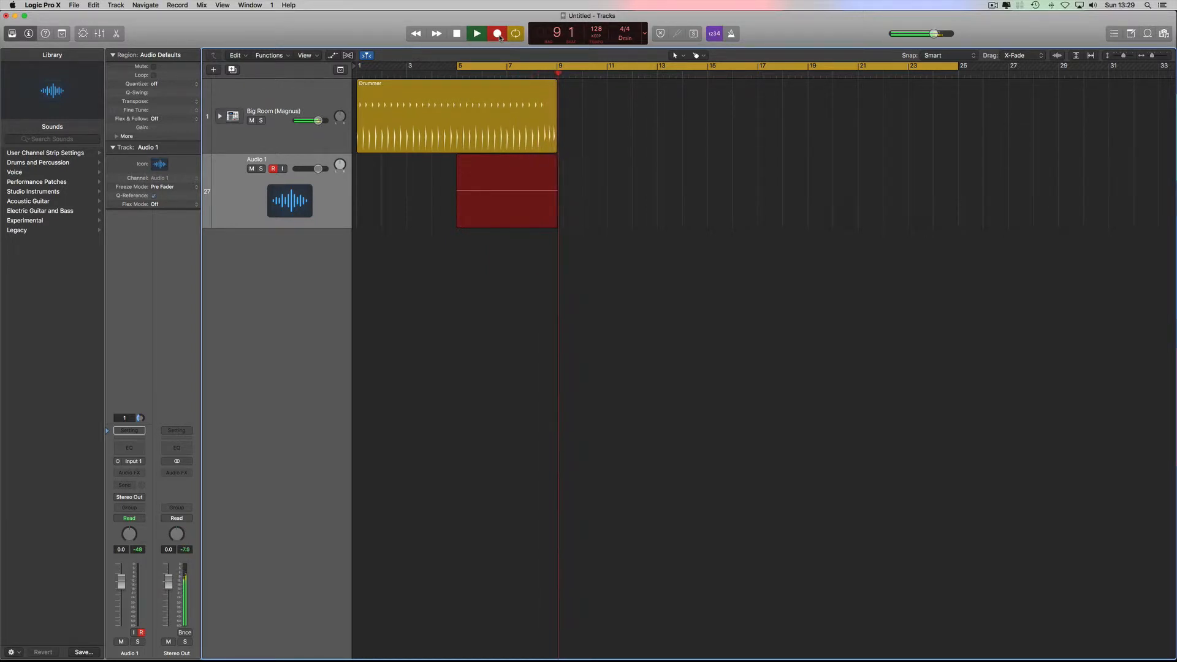
key("space")
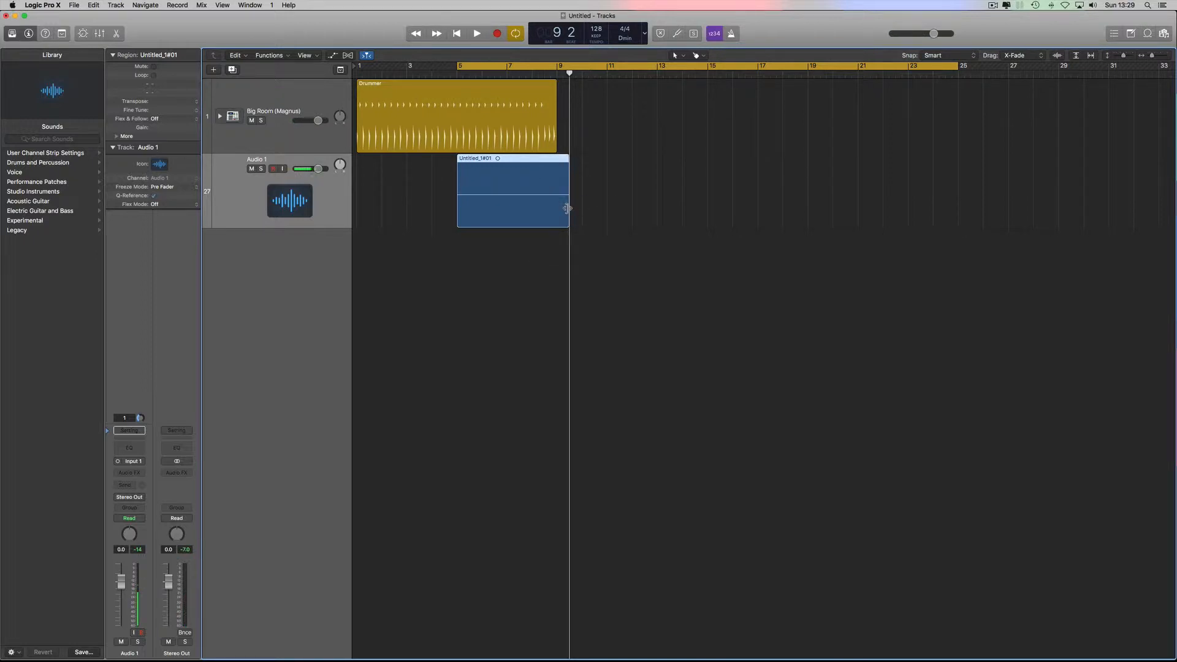
Trim the new Audio 1 region to end at bar 9 and shorten the cycle range to the same point
left_click_drag(567, 208, 555, 207)
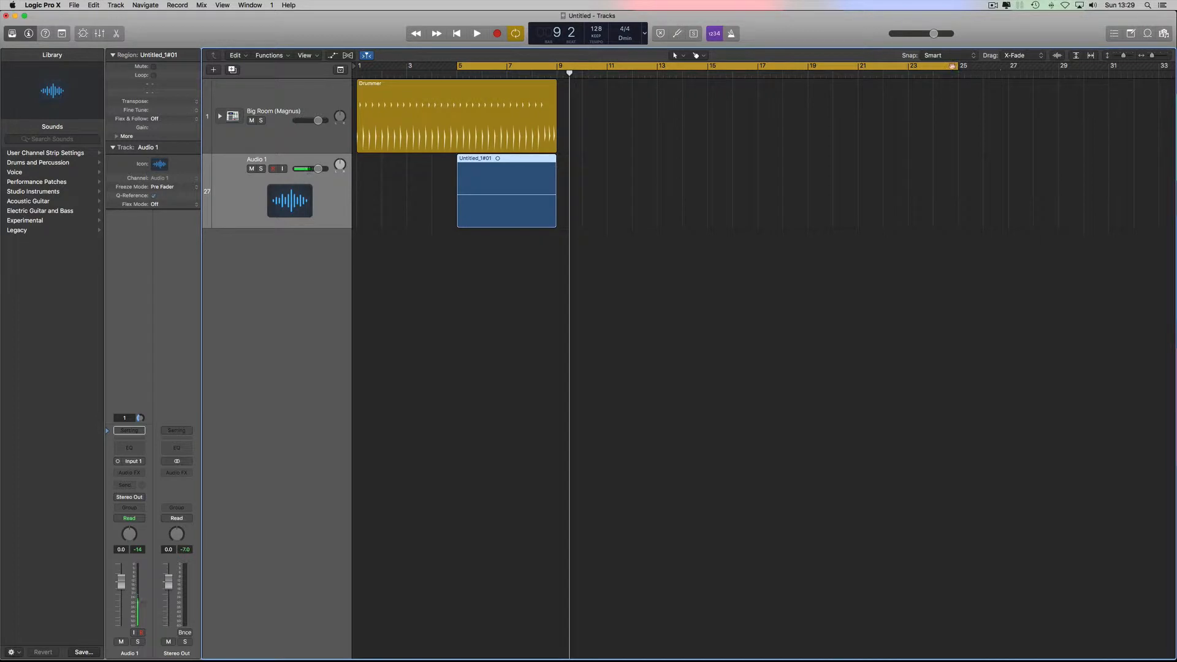
left_click_drag(962, 70, 557, 98)
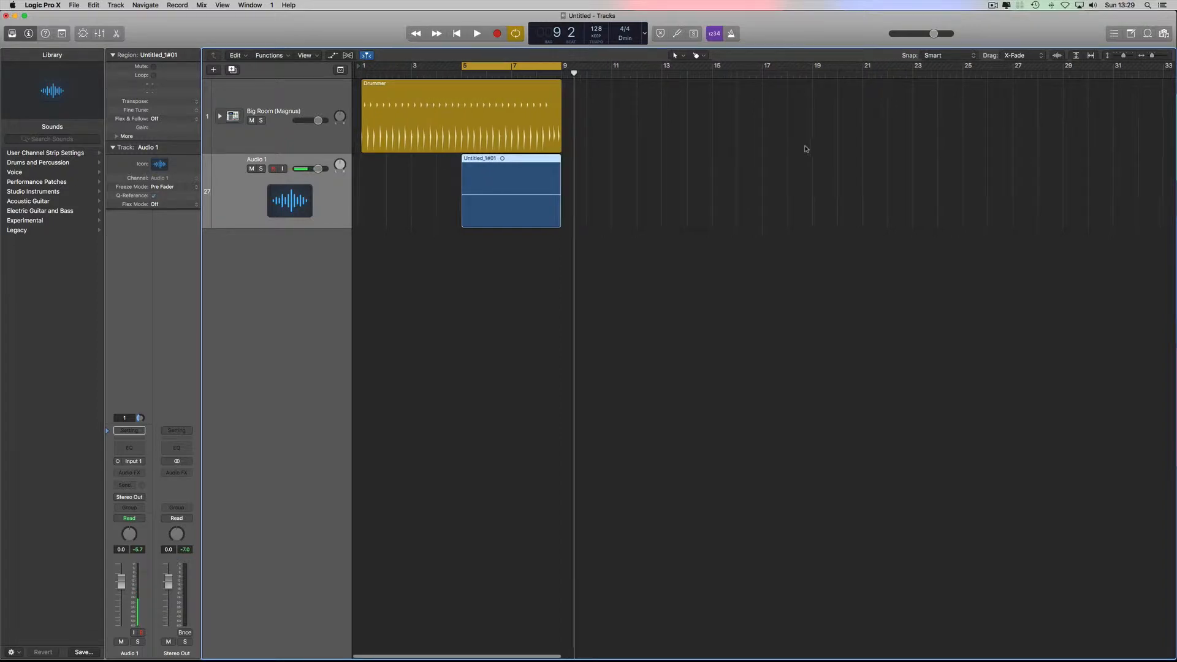
Open the Apple Loops browser, clear its search filters, and choose D minor as the project key
left_click_drag(1153, 58, 1162, 57)
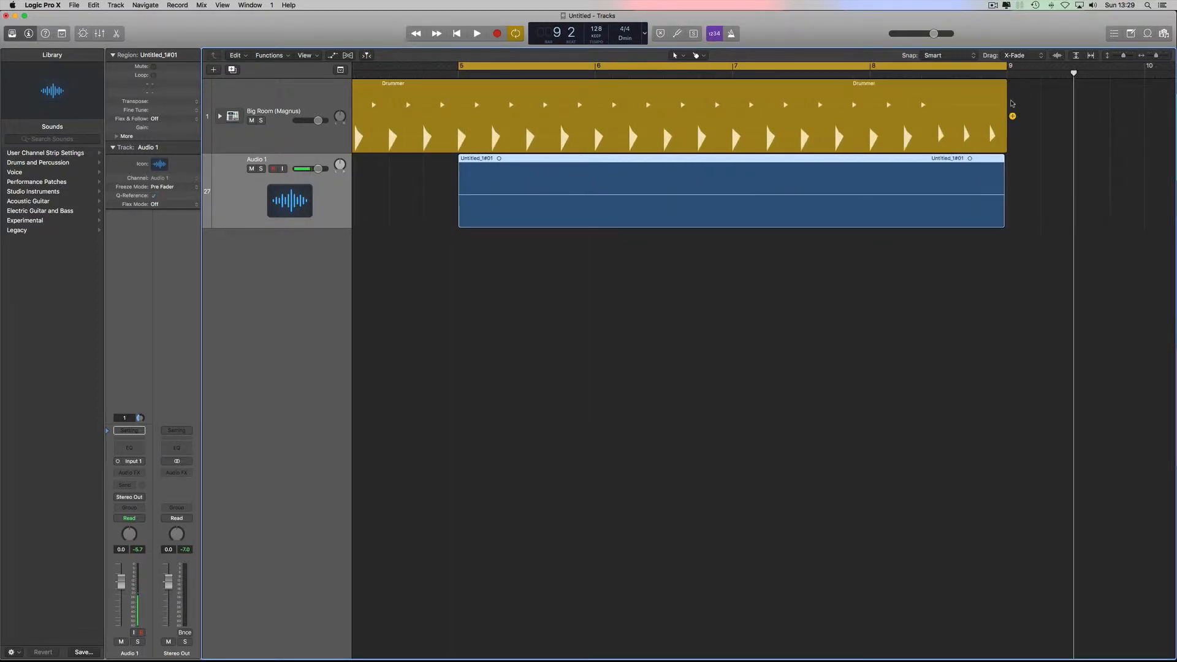
left_click(1146, 33)
left_click(1075, 72)
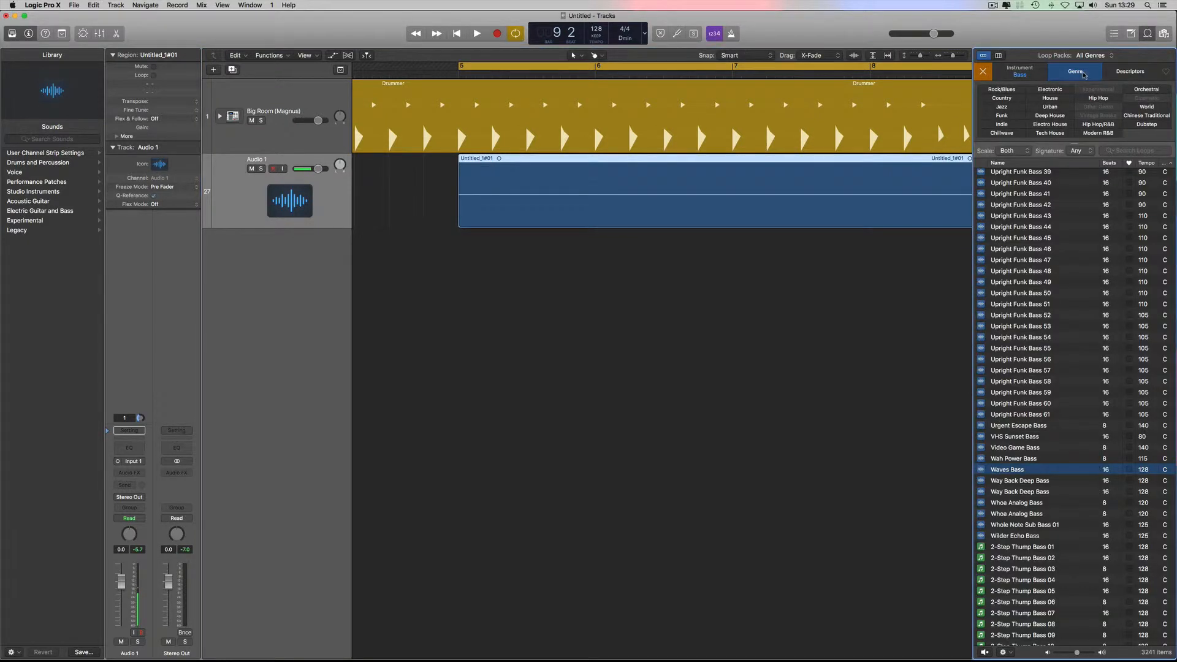
left_click(983, 71)
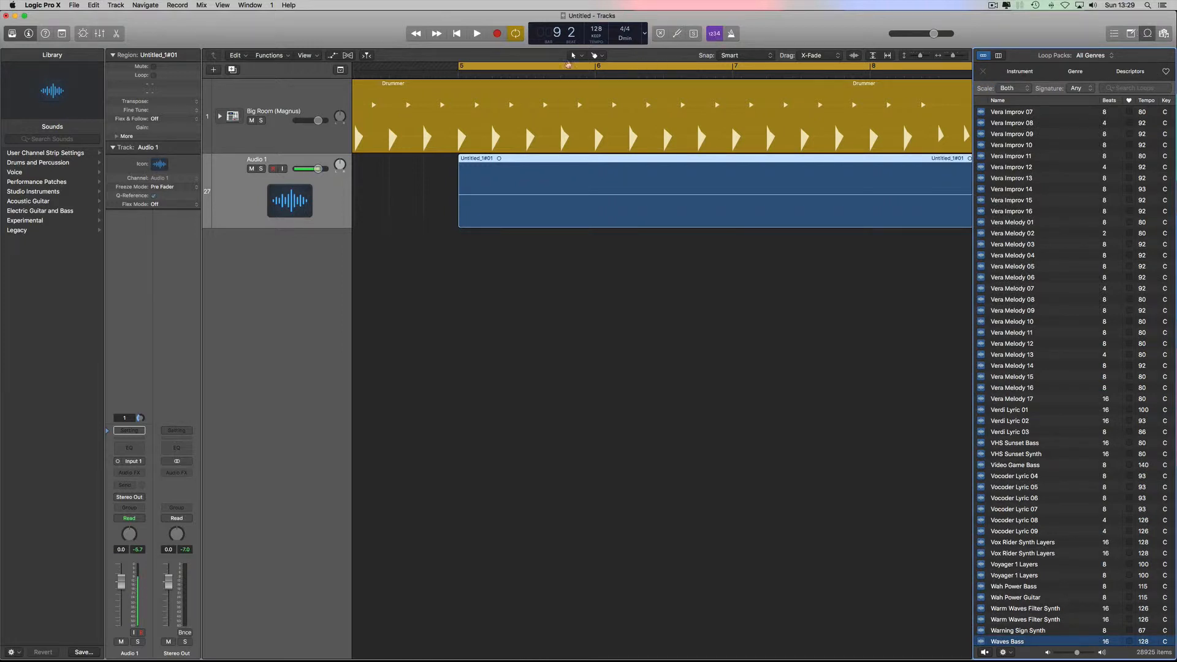
left_click_drag(954, 58, 947, 57)
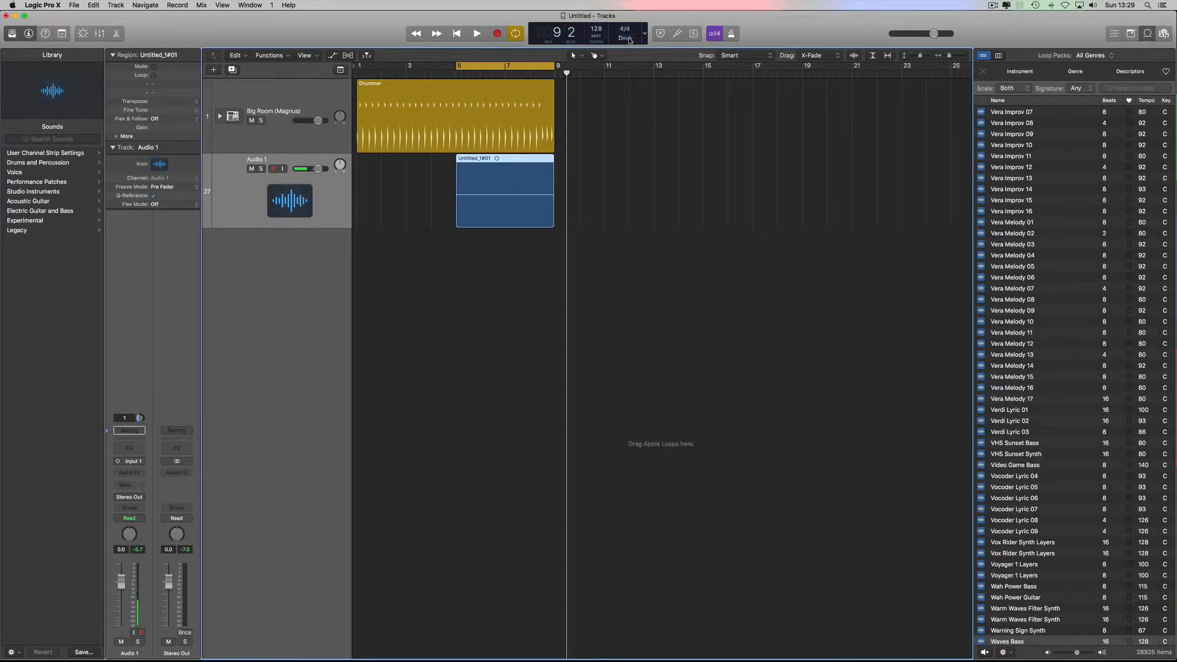
left_click(624, 38)
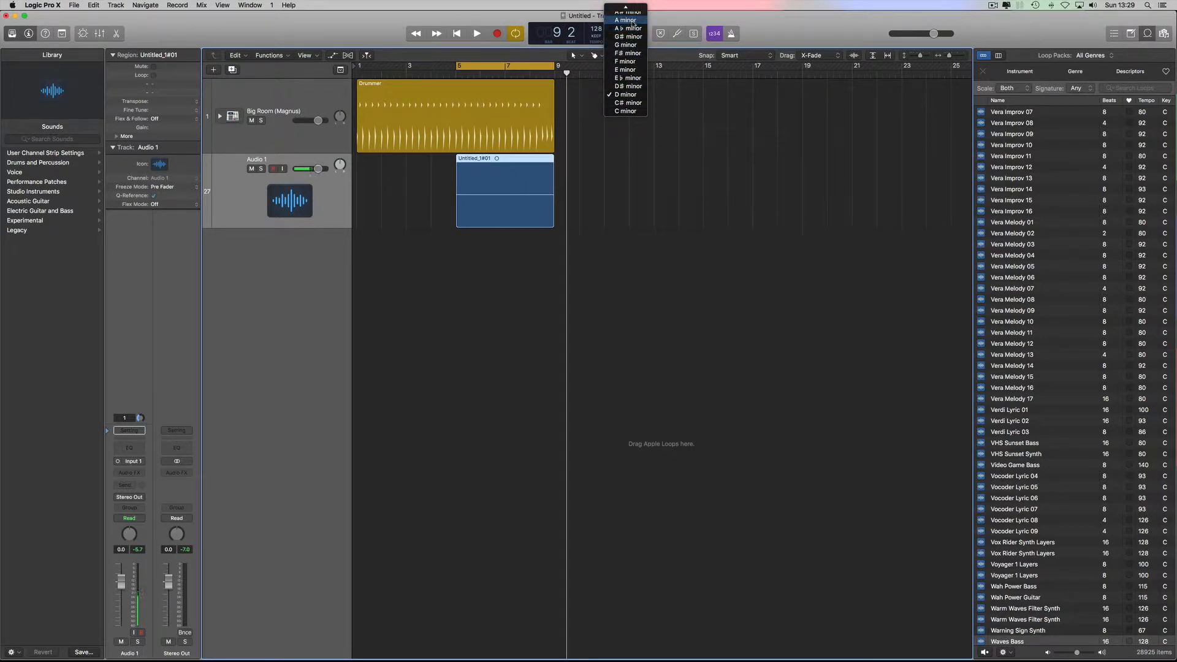
left_click(636, 95)
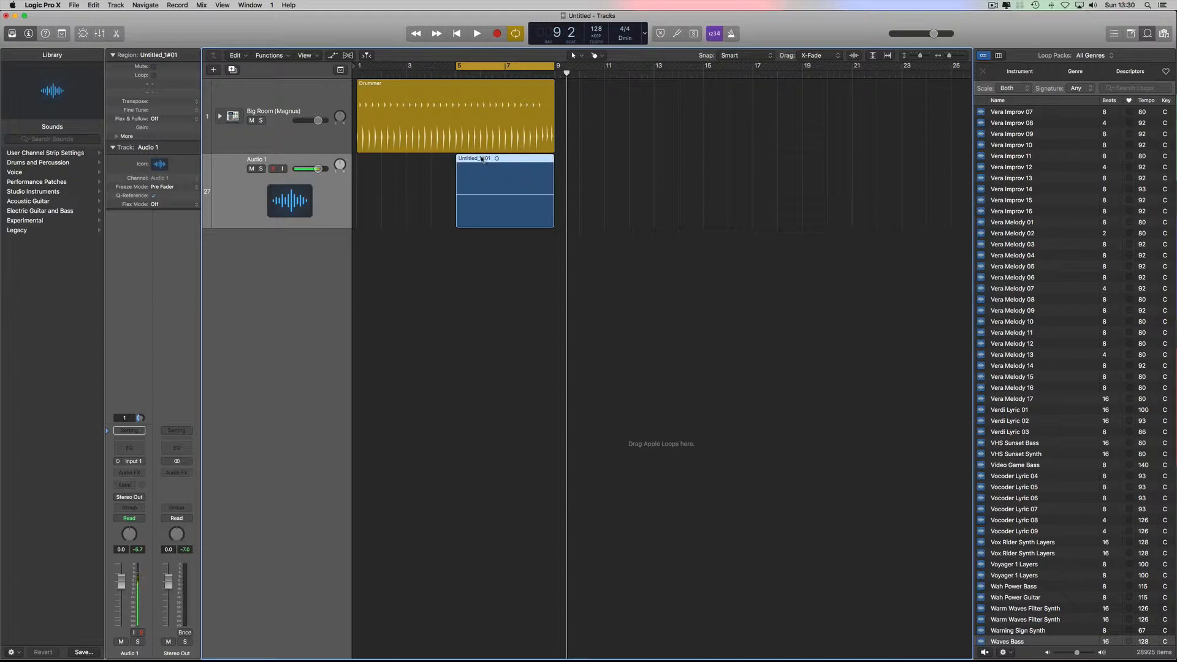
Rename both the recorded audio region and its Audio 1 track as silence
double_click(162, 54)
type("silence")
key("Return")
double_click(264, 160)
type("si")
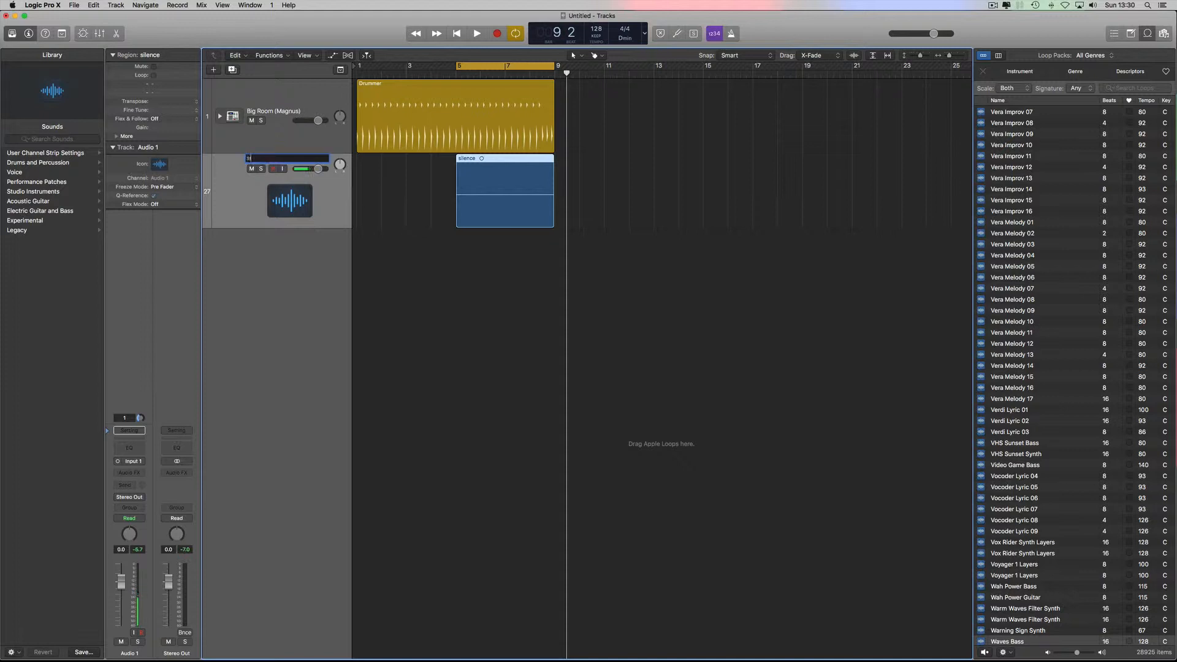
type("lence")
key("Return")
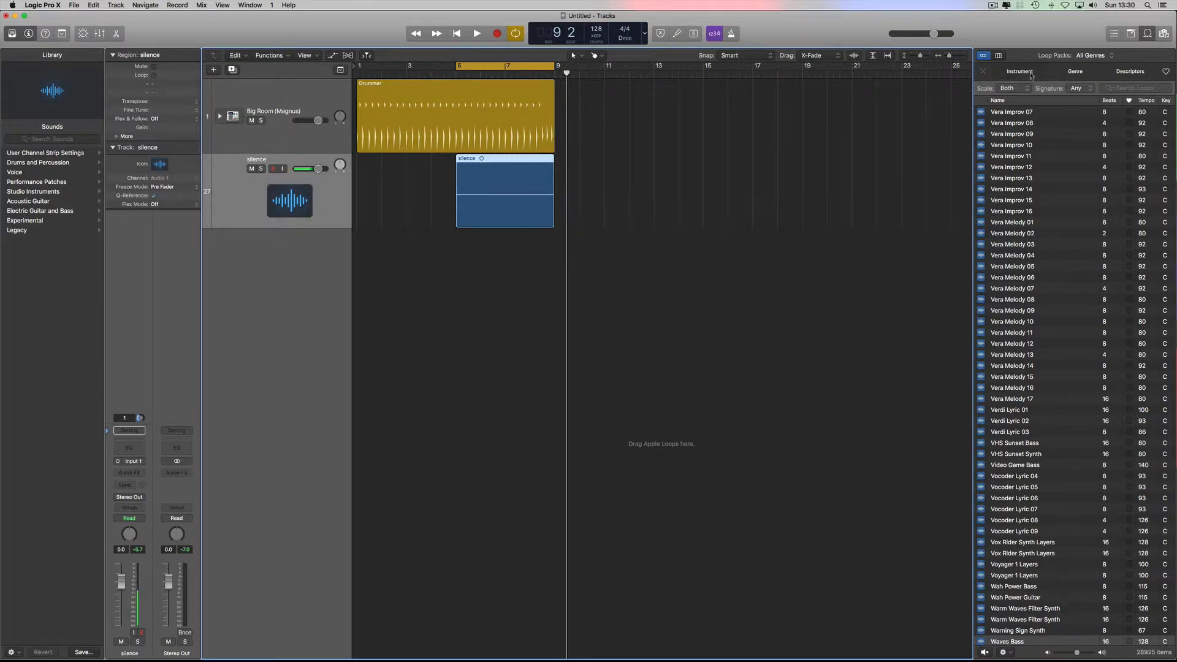
Filter the Apple Loops to the Bass instrument and add the Waves Bass loop at bar 5 on a new track below silence
left_click(1032, 72)
left_click(1100, 125)
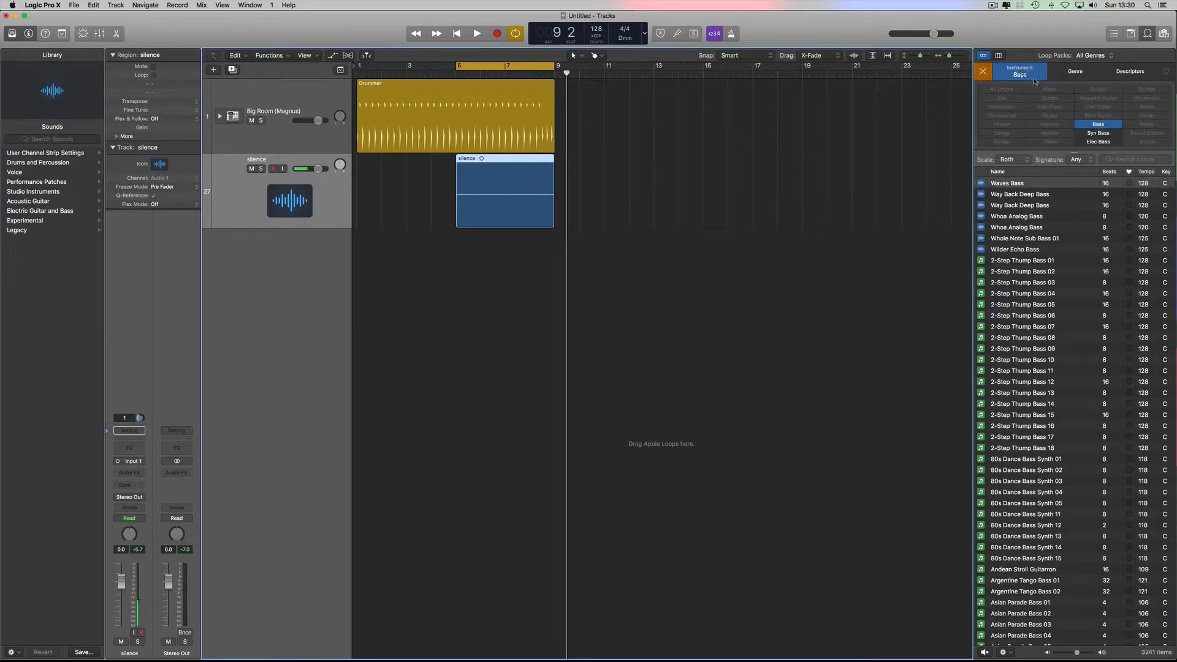
scroll(1056, 239, "down", 20)
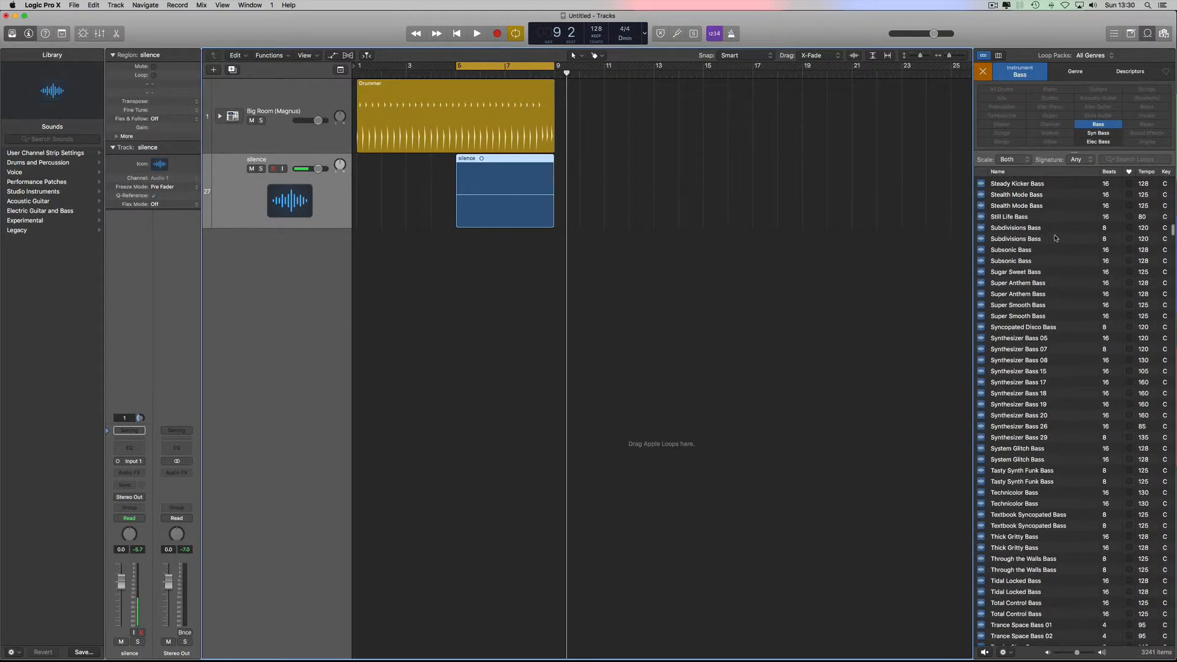
scroll(1056, 243, "up", 20)
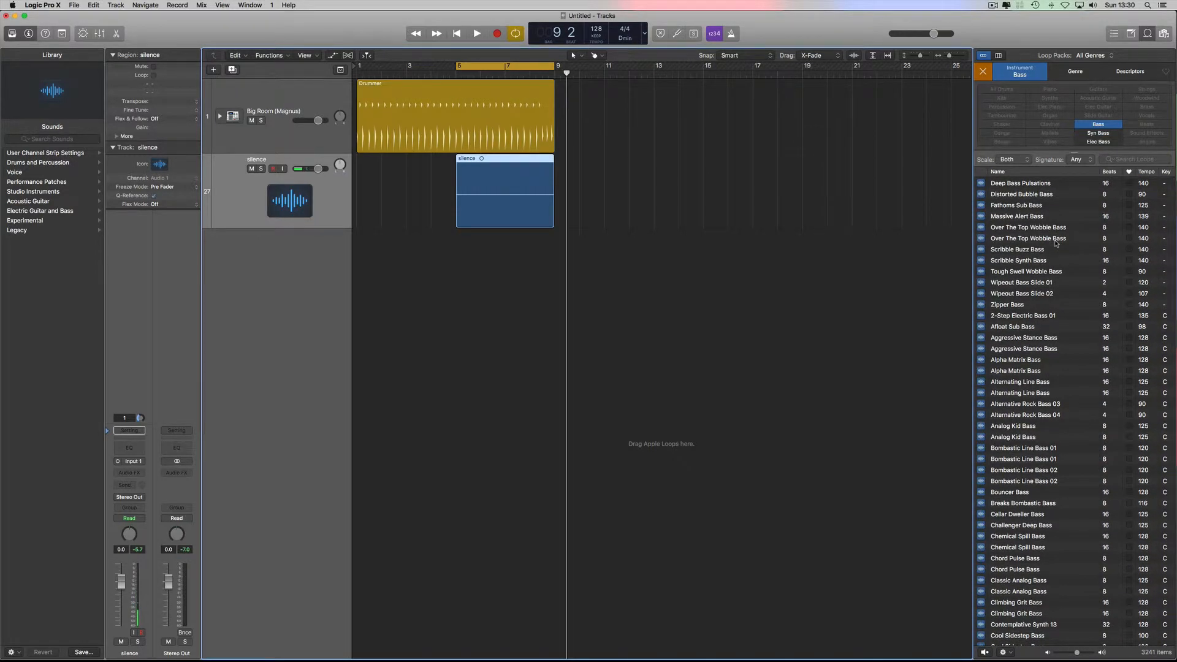
scroll(1056, 243, "down", 3)
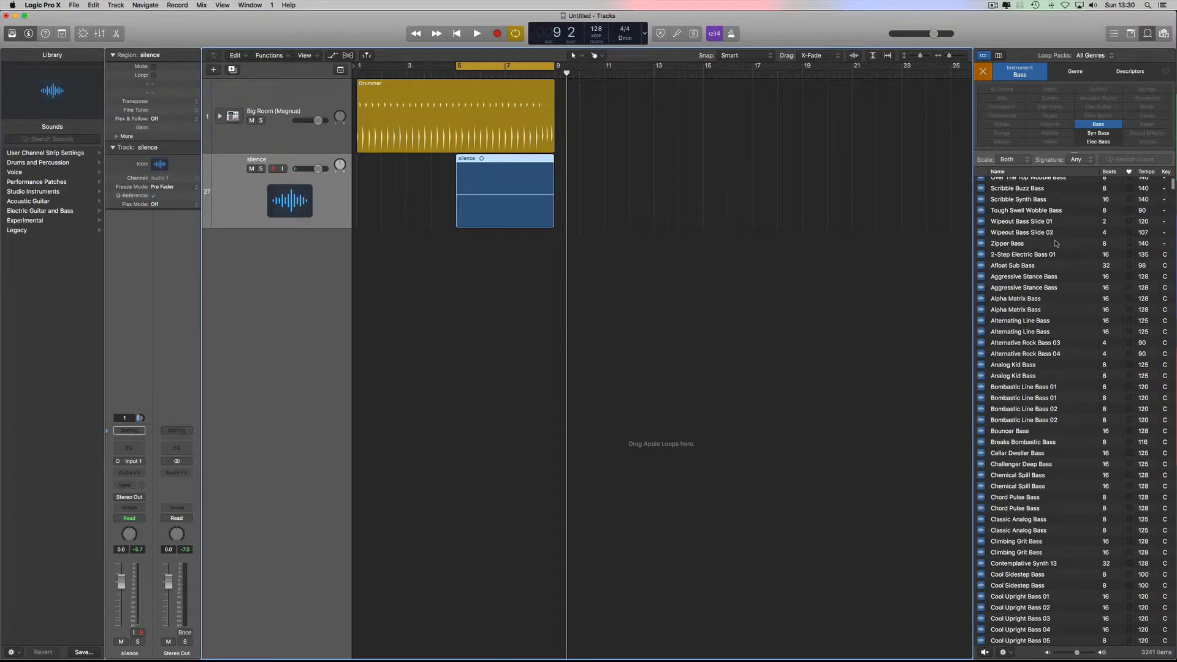
scroll(1056, 244, "down", 15)
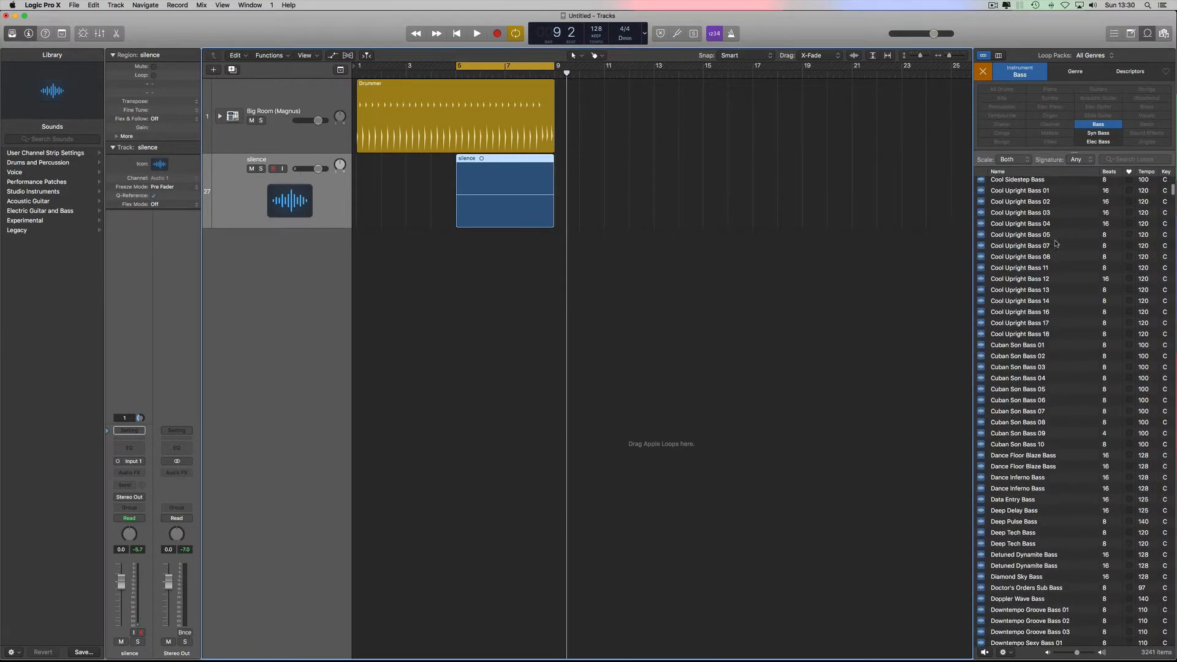
scroll(1056, 243, "down", 20)
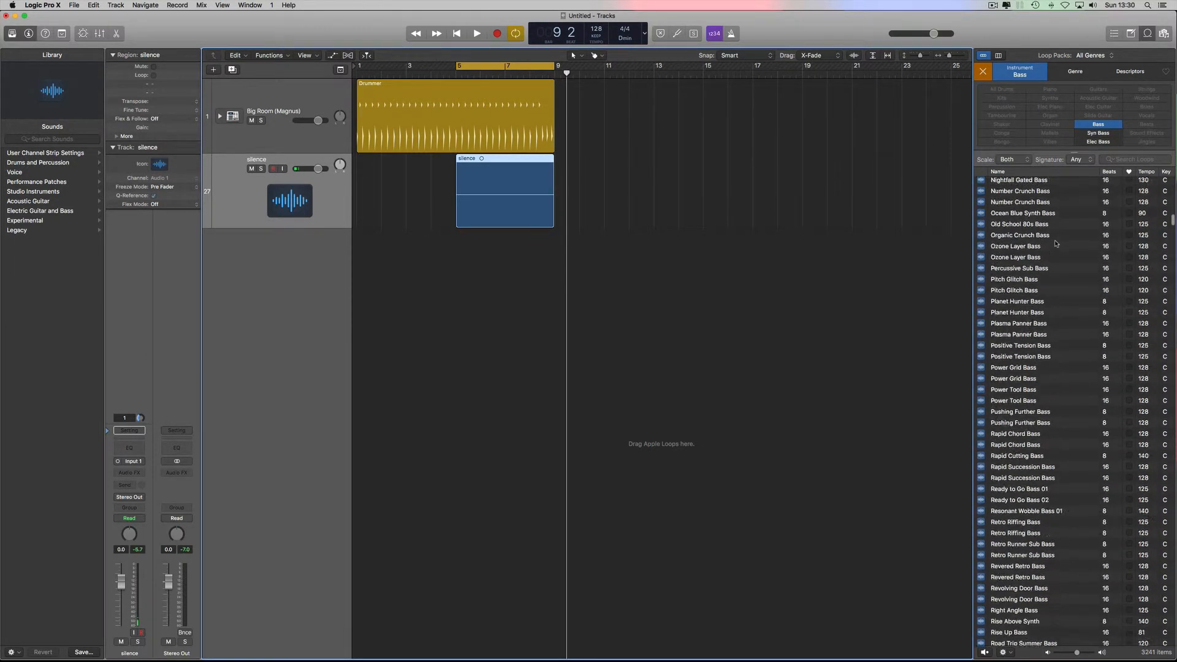
scroll(1056, 243, "down", 20)
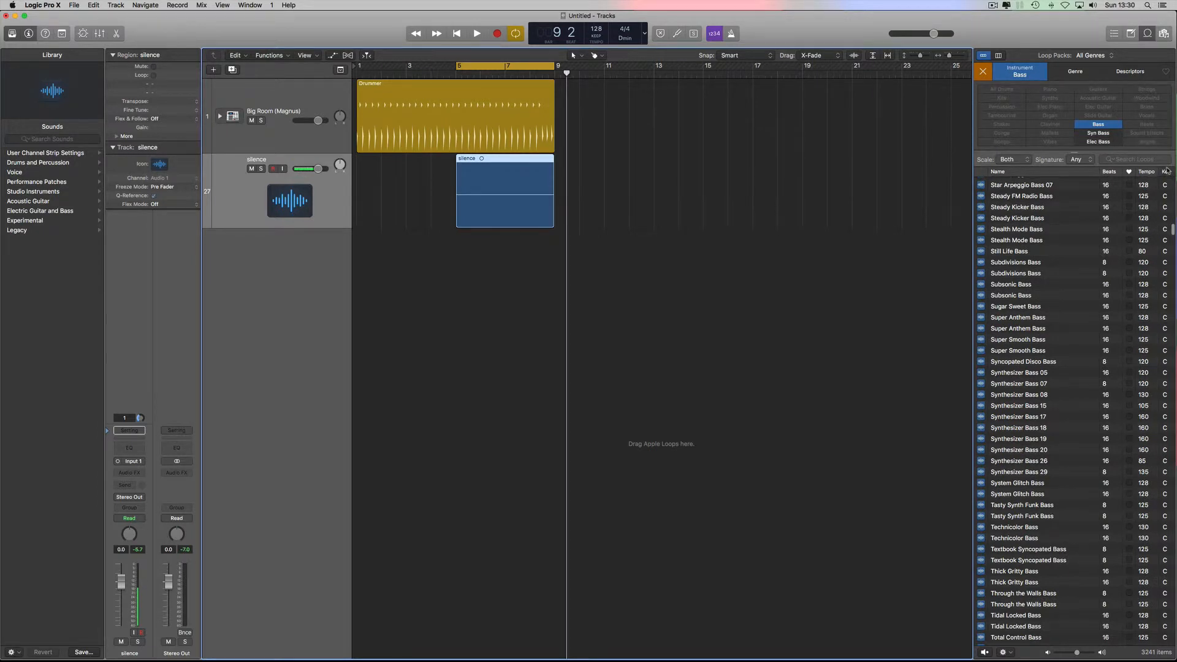
scroll(1168, 173, "down", 20)
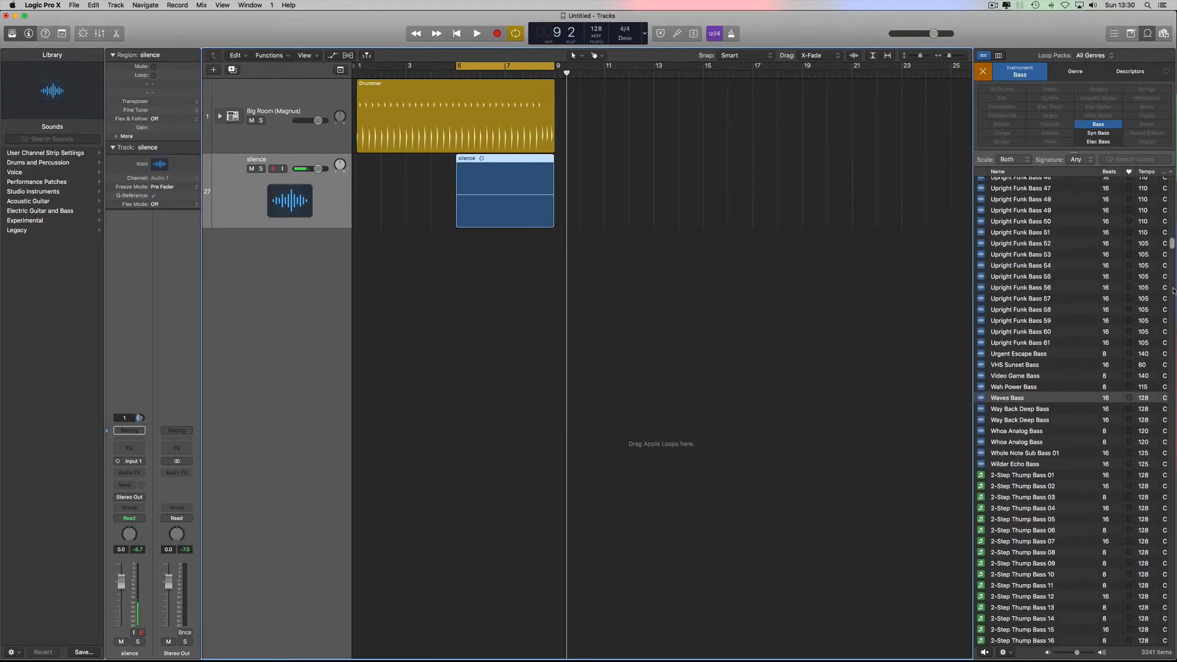
scroll(1156, 216, "down", 5)
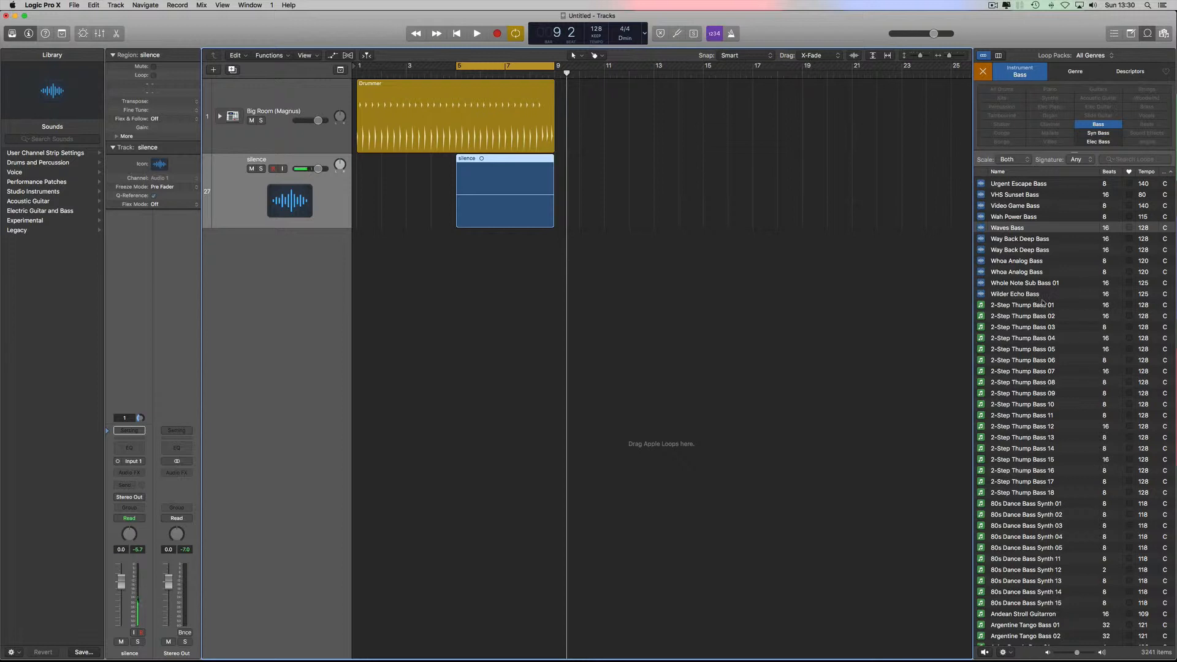
scroll(1042, 302, "down", 3)
scroll(1045, 302, "up", 4)
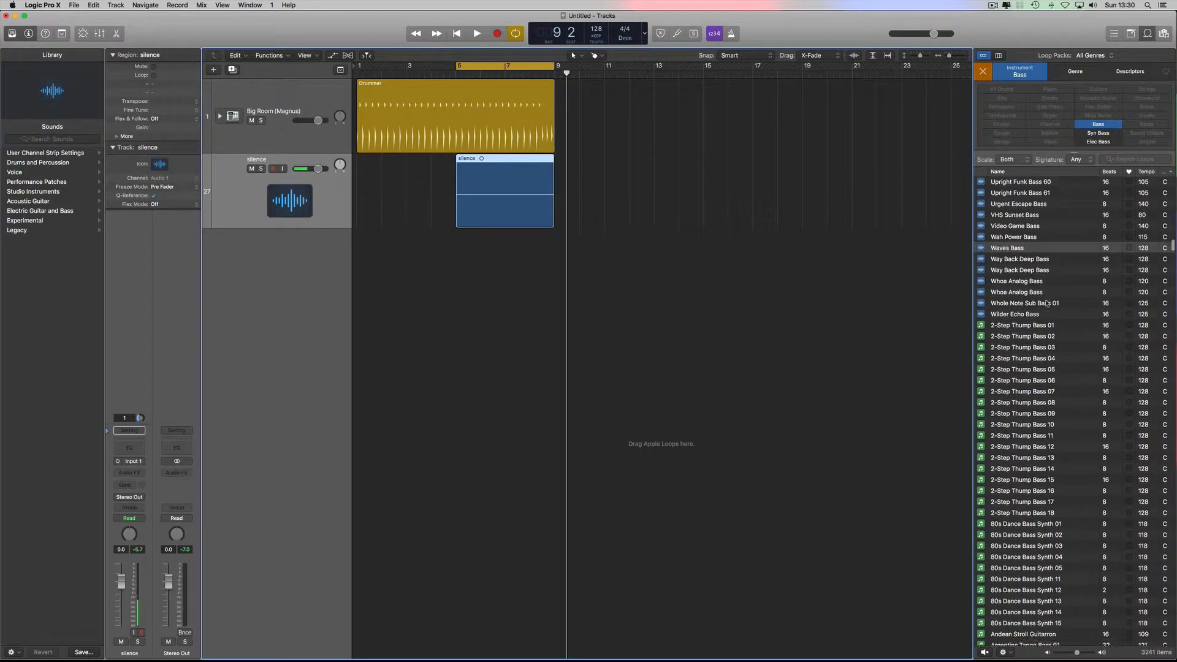
scroll(1047, 303, "up", 2)
left_click_drag(1010, 269, 462, 263)
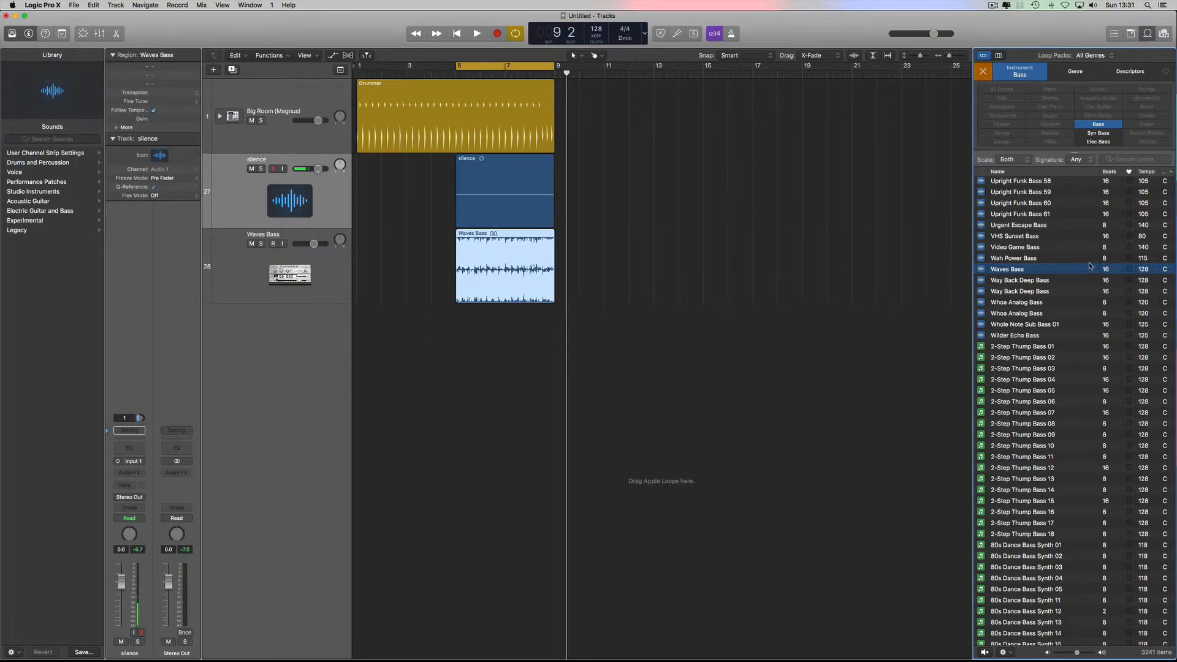
Add the Whole Note Sub Bass 01, Up All Night Bass and Way Back Deep Bass loops at bar 5, each on its own new track
scroll(1053, 277, "up", 5)
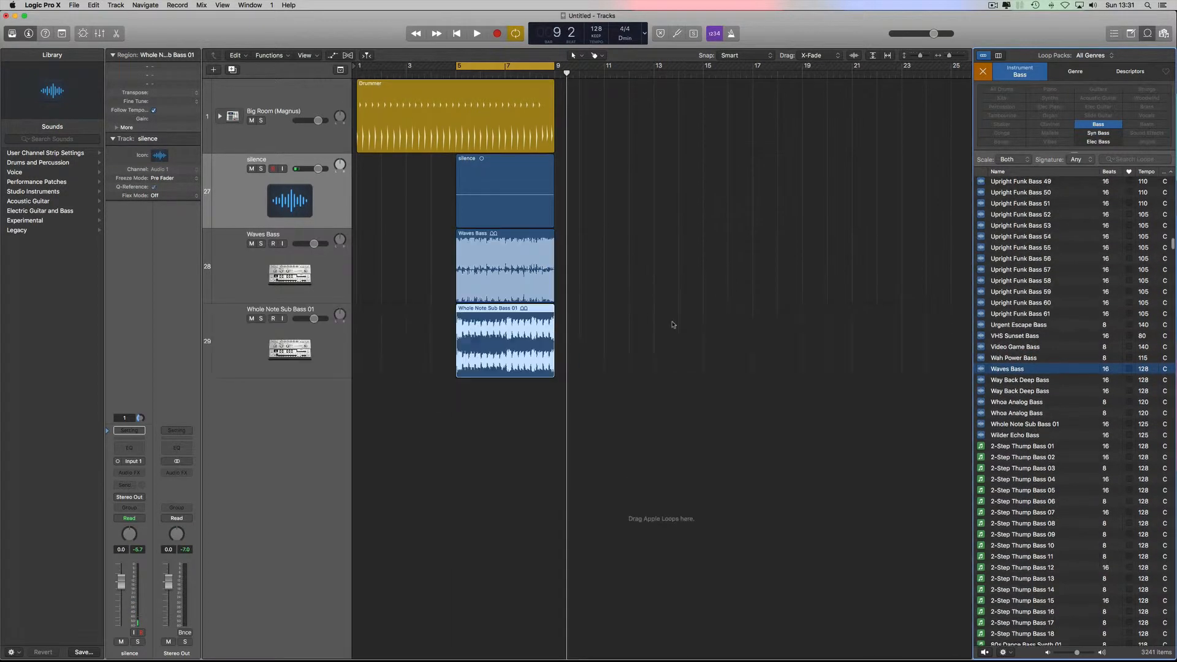
scroll(1021, 317, "up", 15)
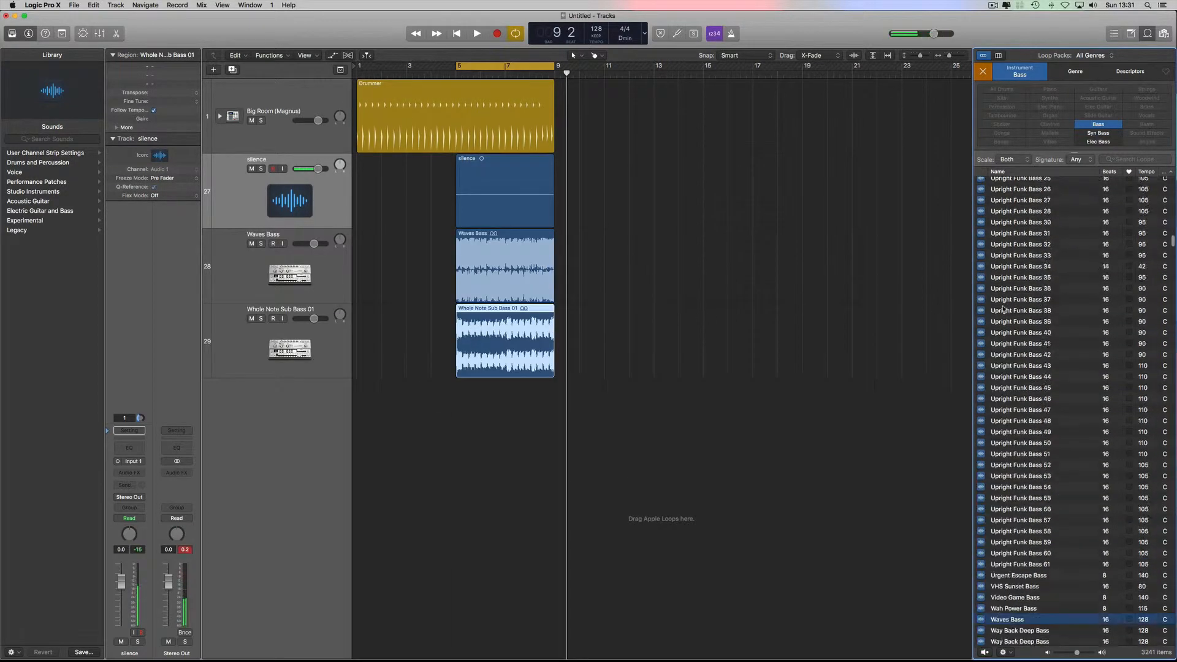
left_click(1016, 326)
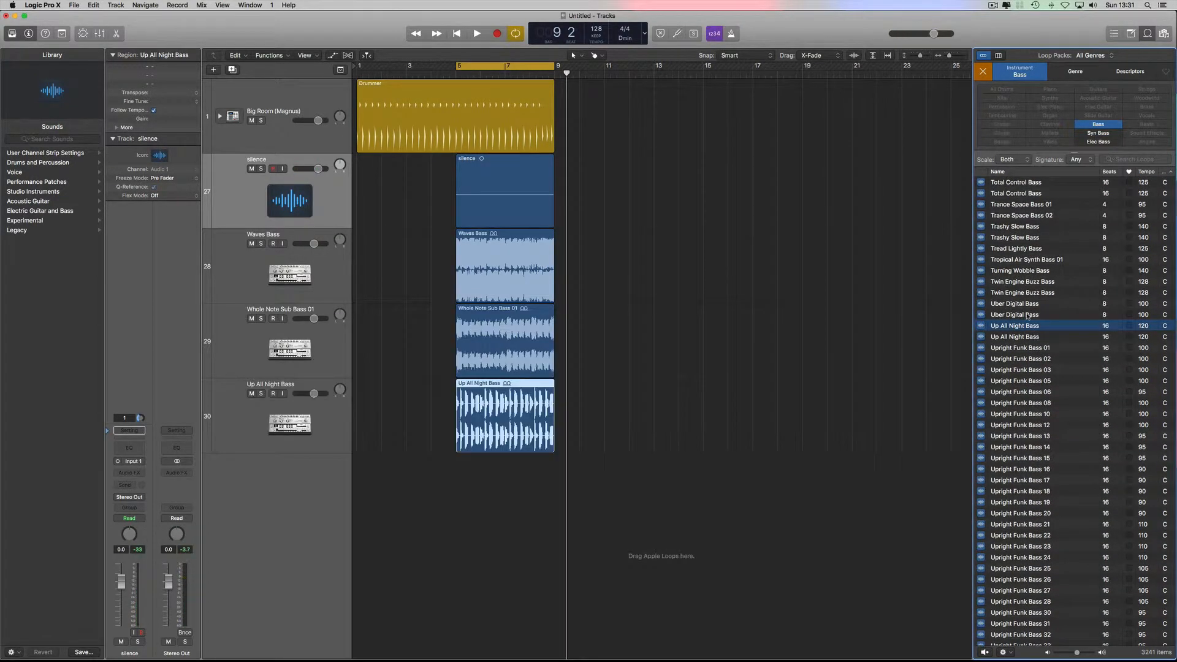
scroll(1042, 368, "down", 10)
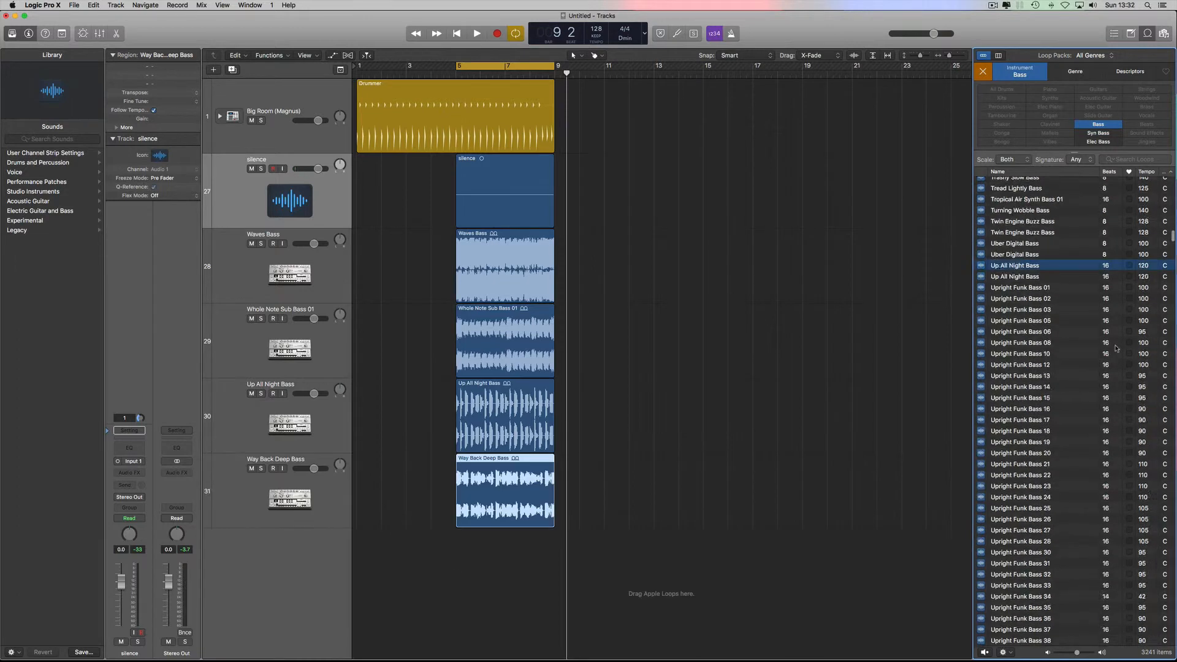
Add the Turning Wobble Bass and Pitch Glitch Bass loops at bar 5 on two new tracks
scroll(1036, 405, "up", 10)
left_click_drag(1018, 502, 461, 564)
scroll(1014, 448, "up", 20)
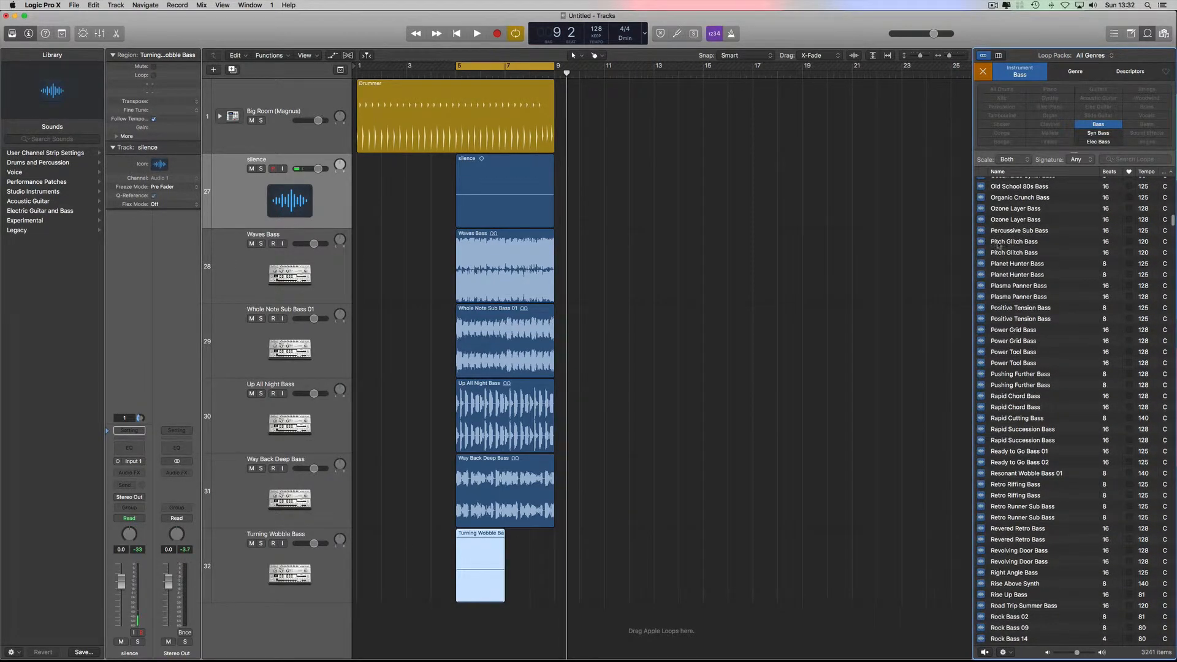
left_click_drag(999, 245, 468, 636)
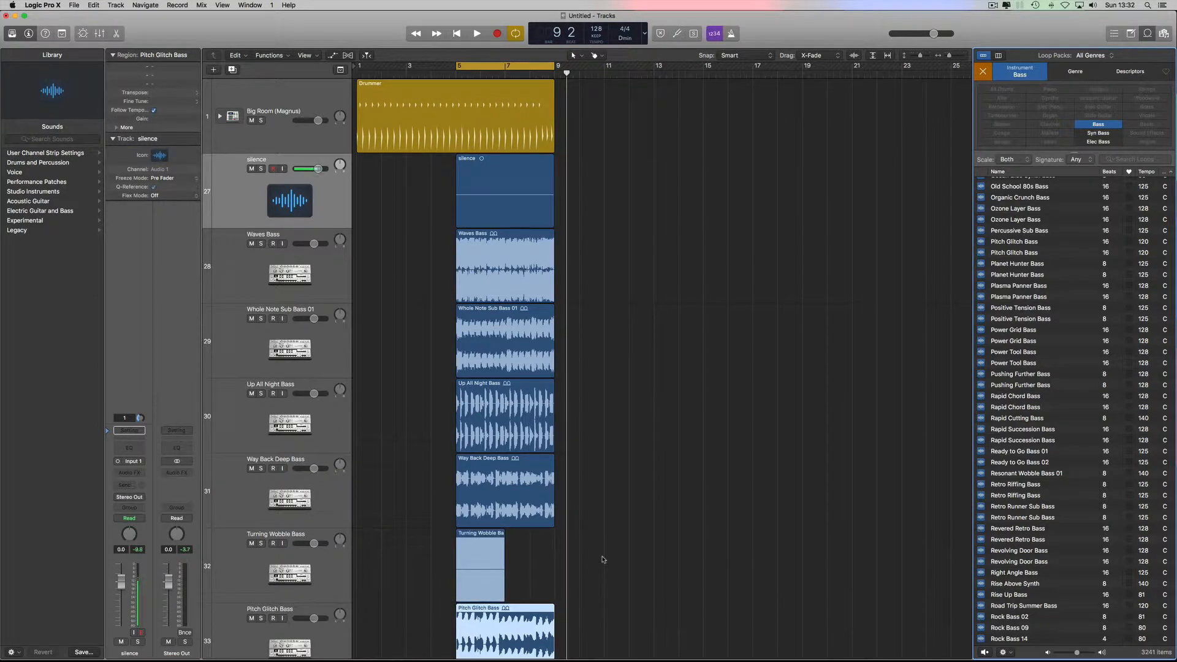
Move the Turning Wobble Bass track below Pitch Glitch Bass and copy its region to bar 7
scroll(588, 540, "down", 3)
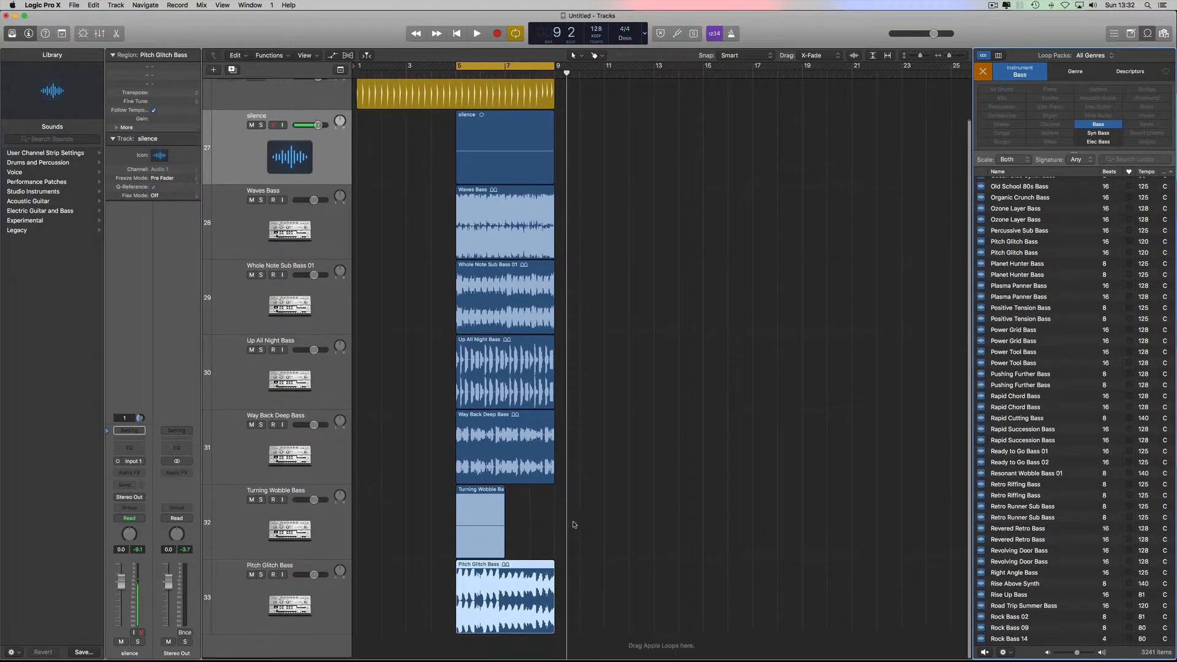
left_click_drag(320, 493, 320, 610)
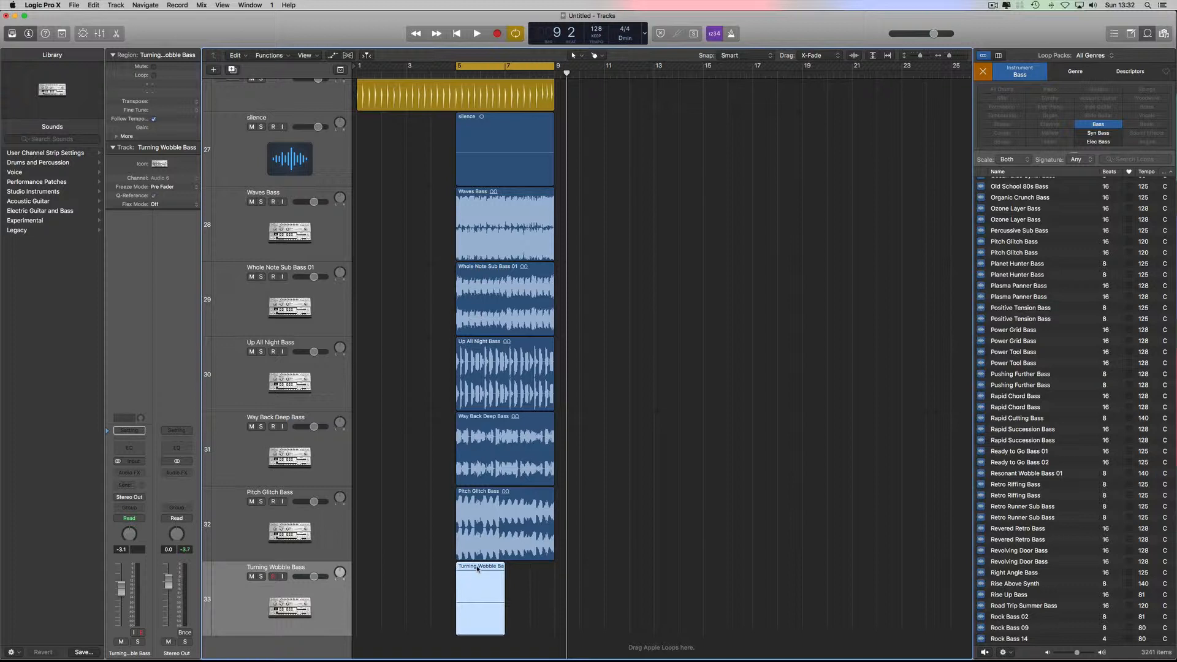
left_click_drag(478, 568, 421, 573)
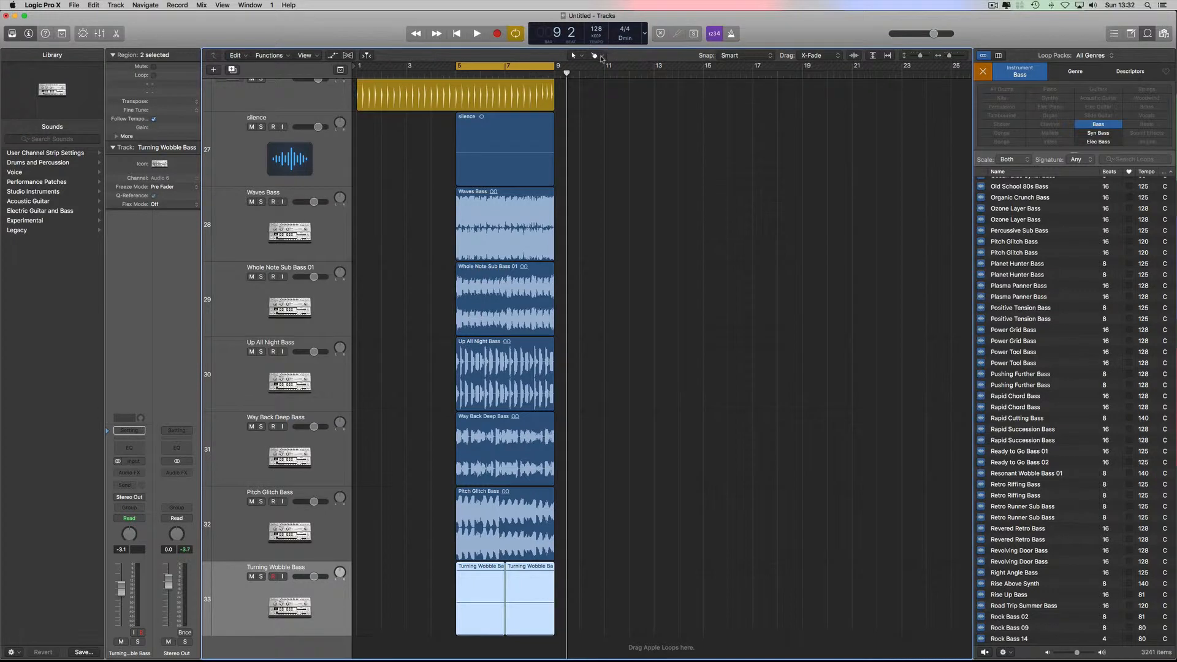
Join the two Turning Wobble Bass regions into a single region spanning bars 5 to 9
left_click(603, 58)
left_click(630, 128)
left_click(479, 569)
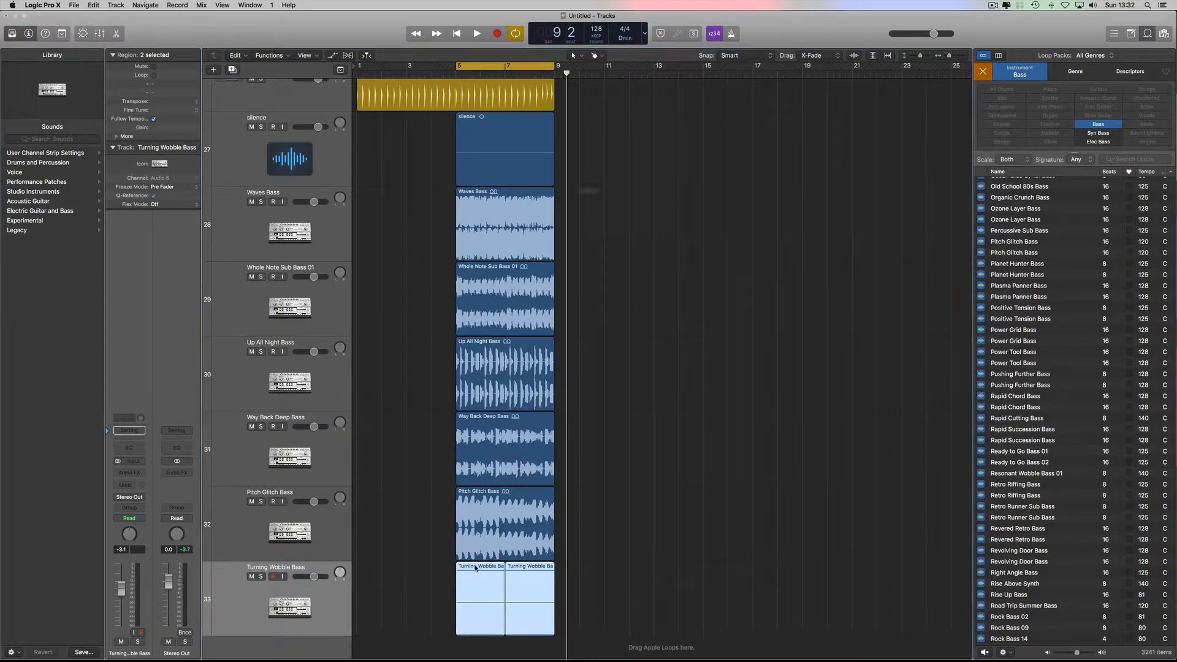
left_click(658, 211)
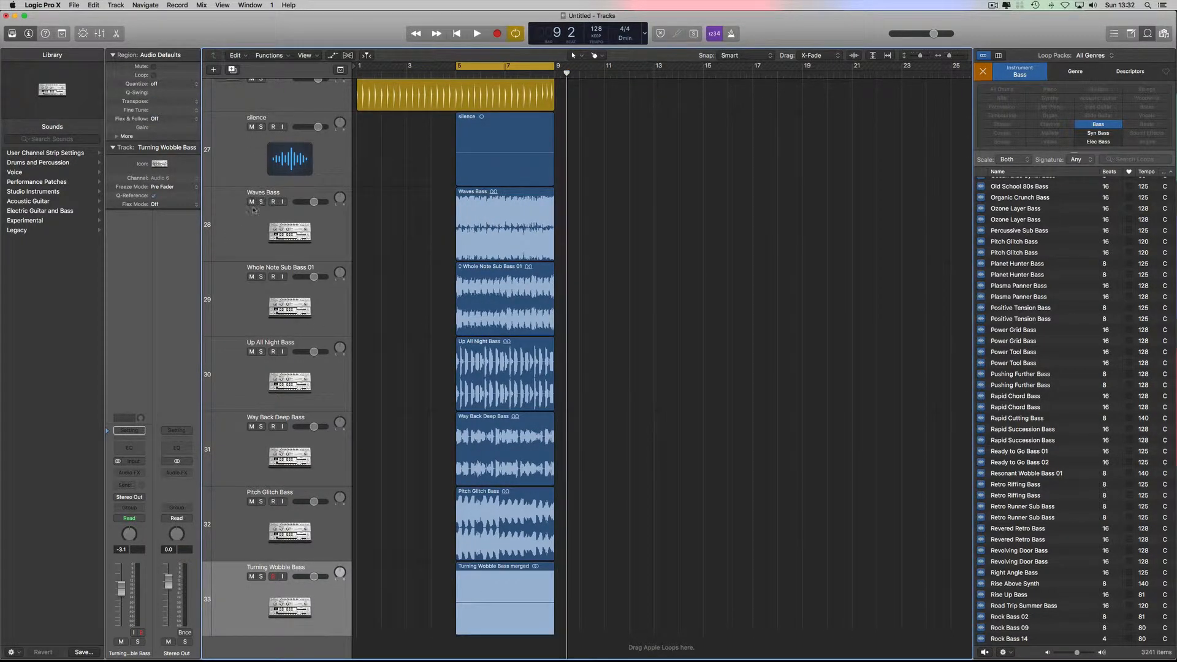
Mute the Whole Note Sub Bass 01, Up All Night Bass, Way Back Deep Bass, Pitch Glitch Bass and Turning Wobble Bass tracks
left_click(253, 278)
left_click(251, 352)
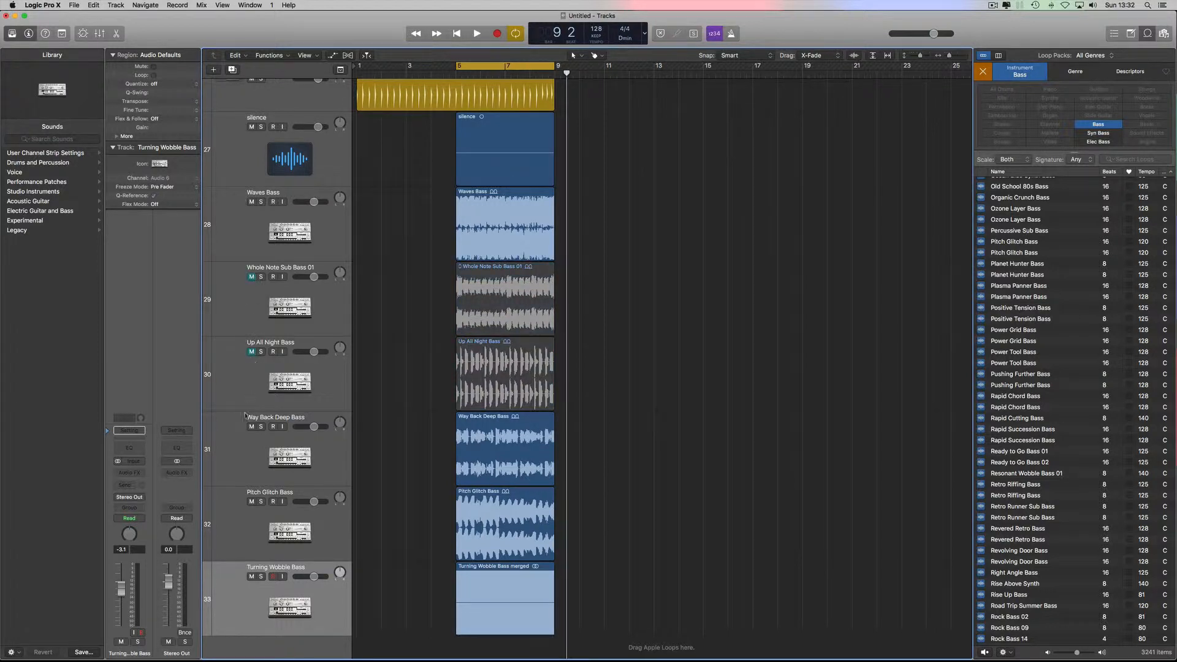
left_click(250, 427)
left_click(251, 501)
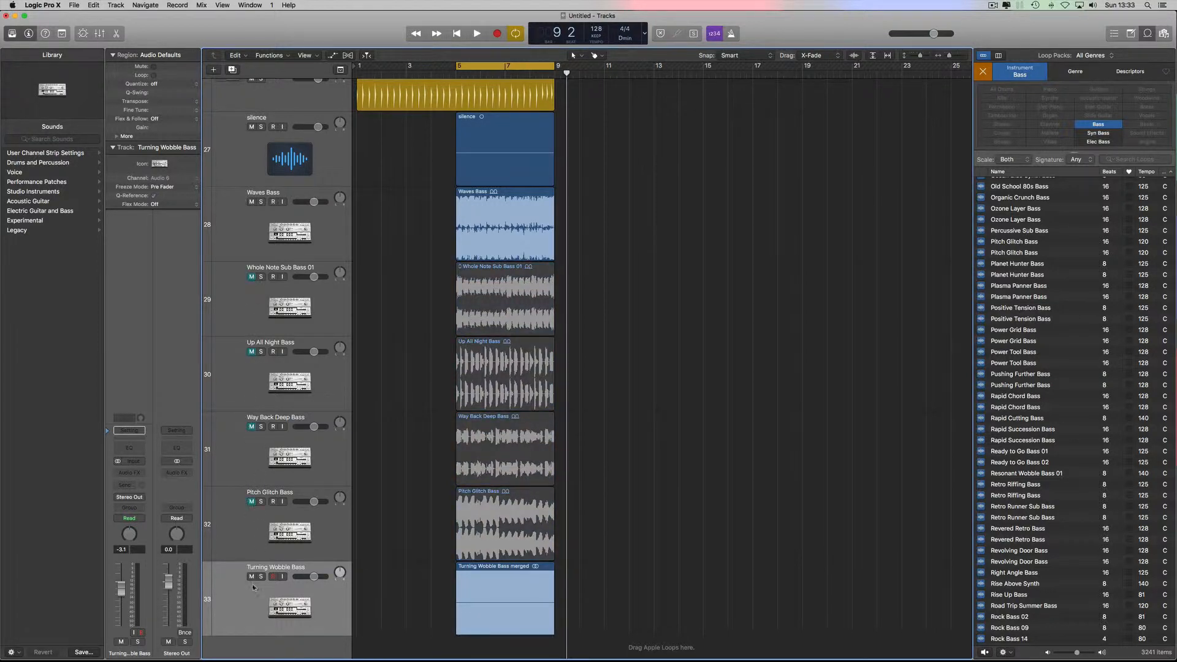
left_click(252, 577)
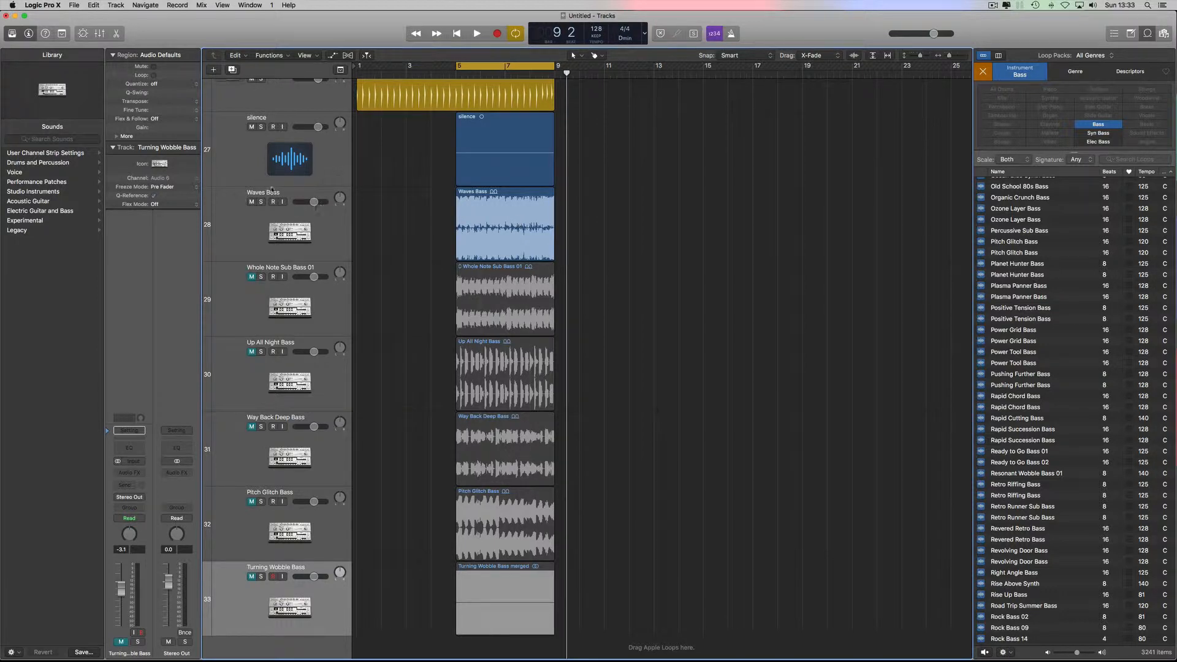
Lower the Waves Bass track's volume to -14.4 dB
left_click(279, 194)
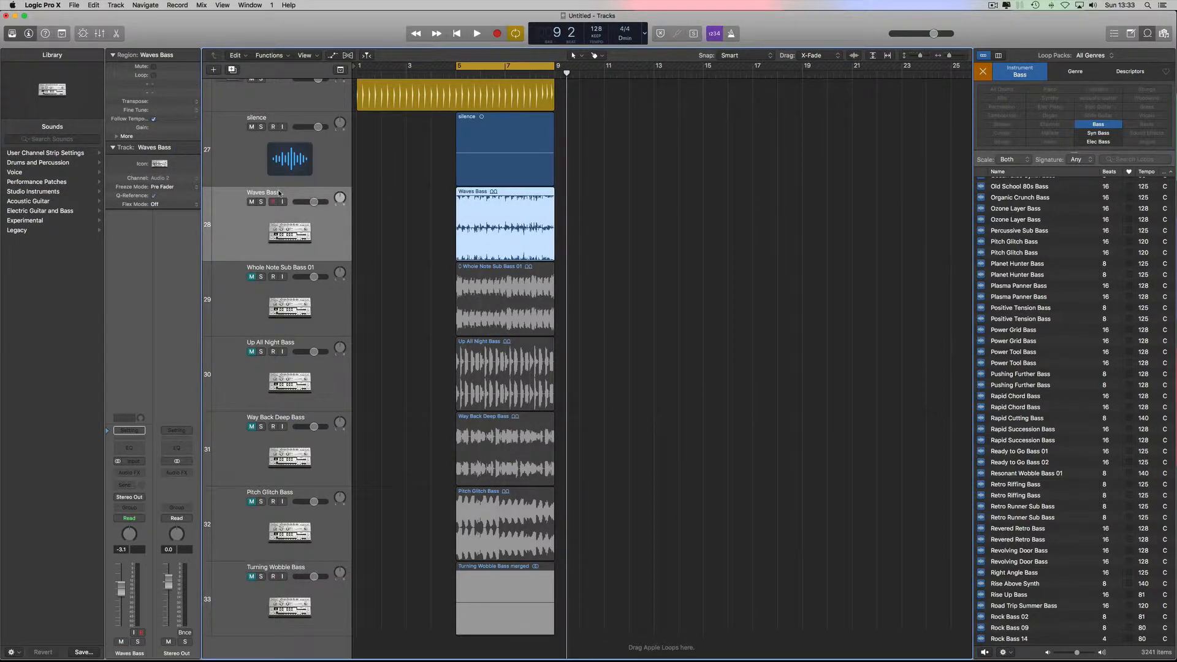
left_click_drag(313, 202, 304, 202)
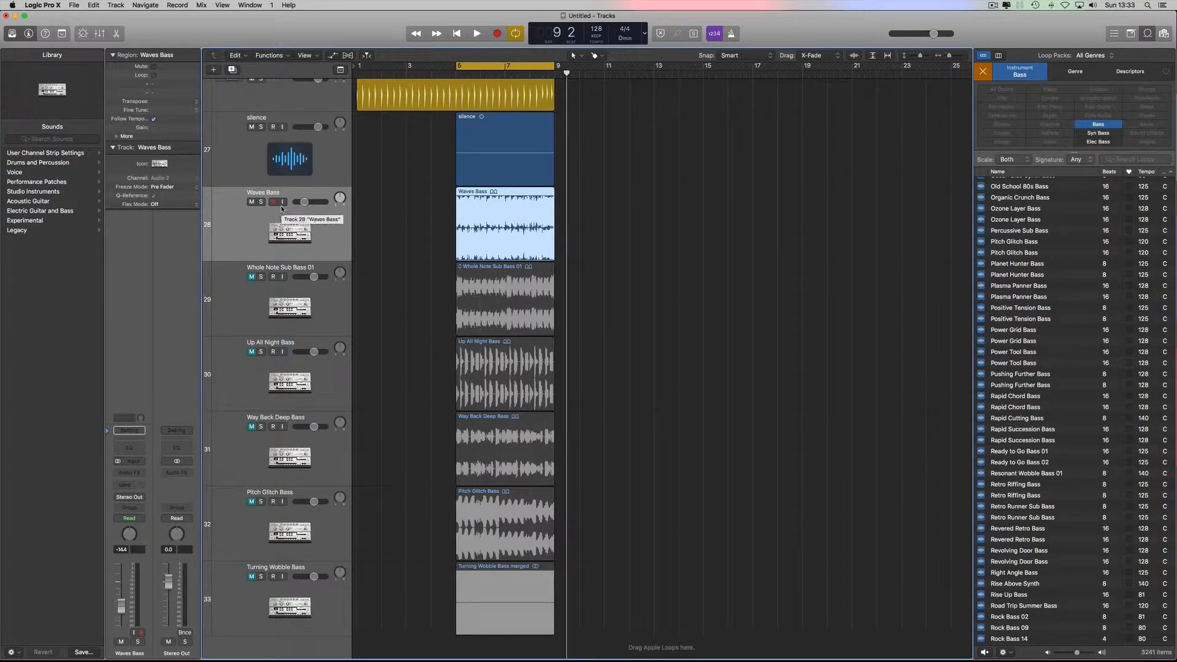
Solo the Big Room drummer track and play it from bar 5 to check its output level
scroll(345, 134, "up", 3)
scroll(345, 133, "right", 1)
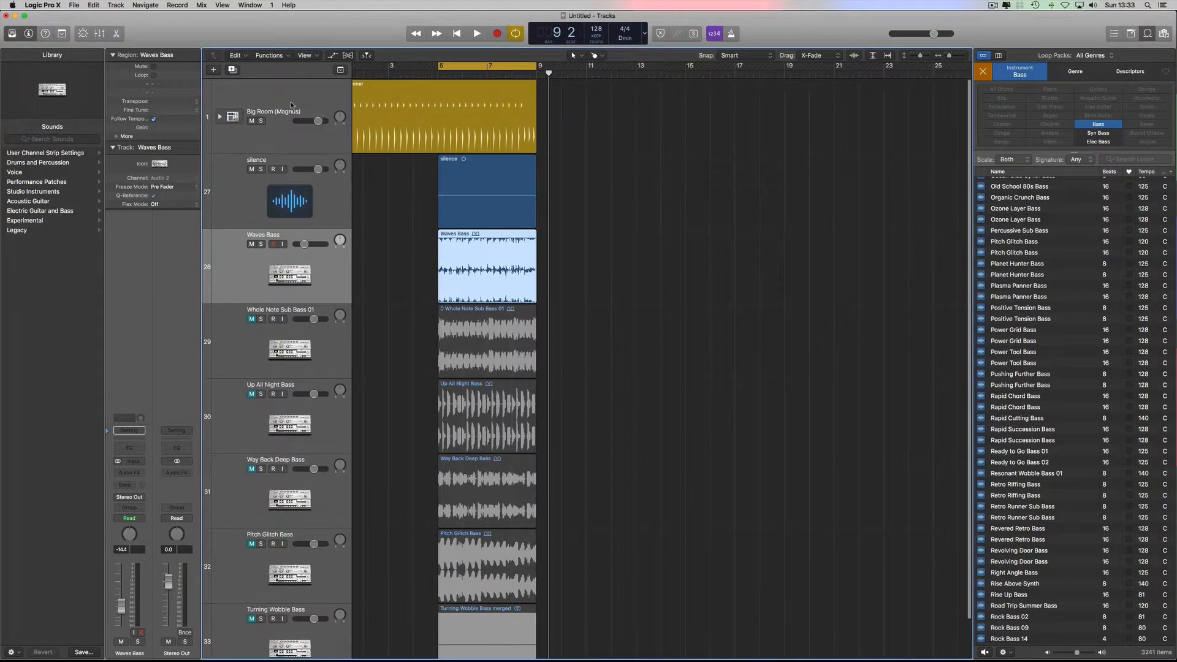
left_click(291, 101)
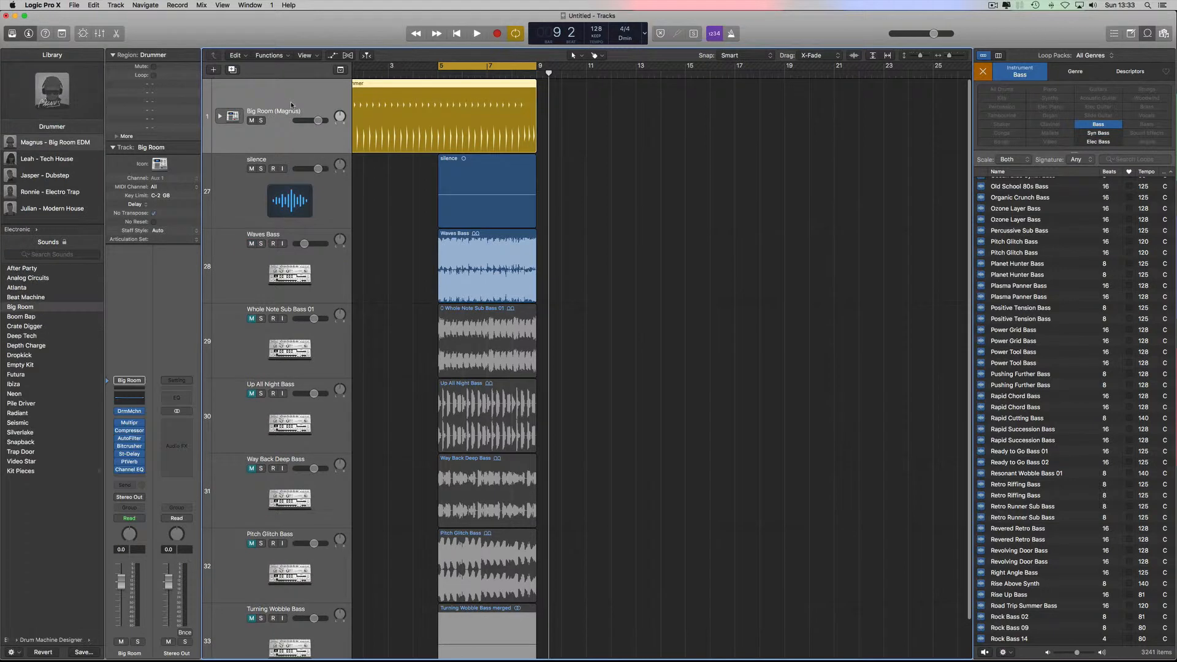
left_click(260, 120)
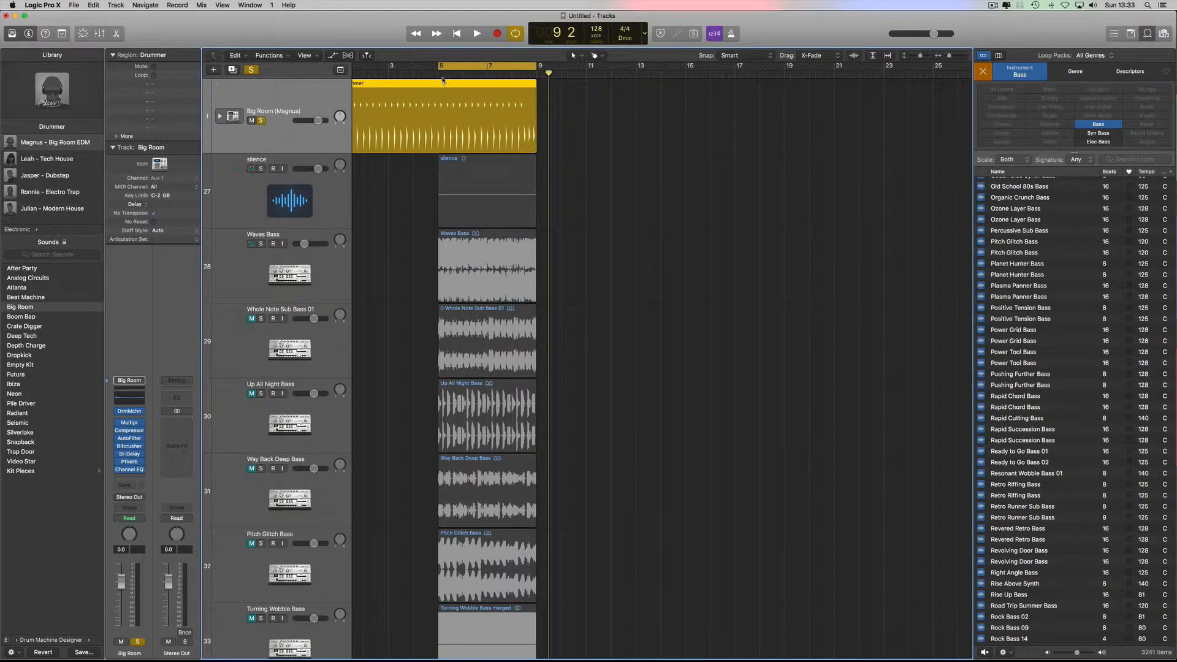
left_click(439, 73)
key("space")
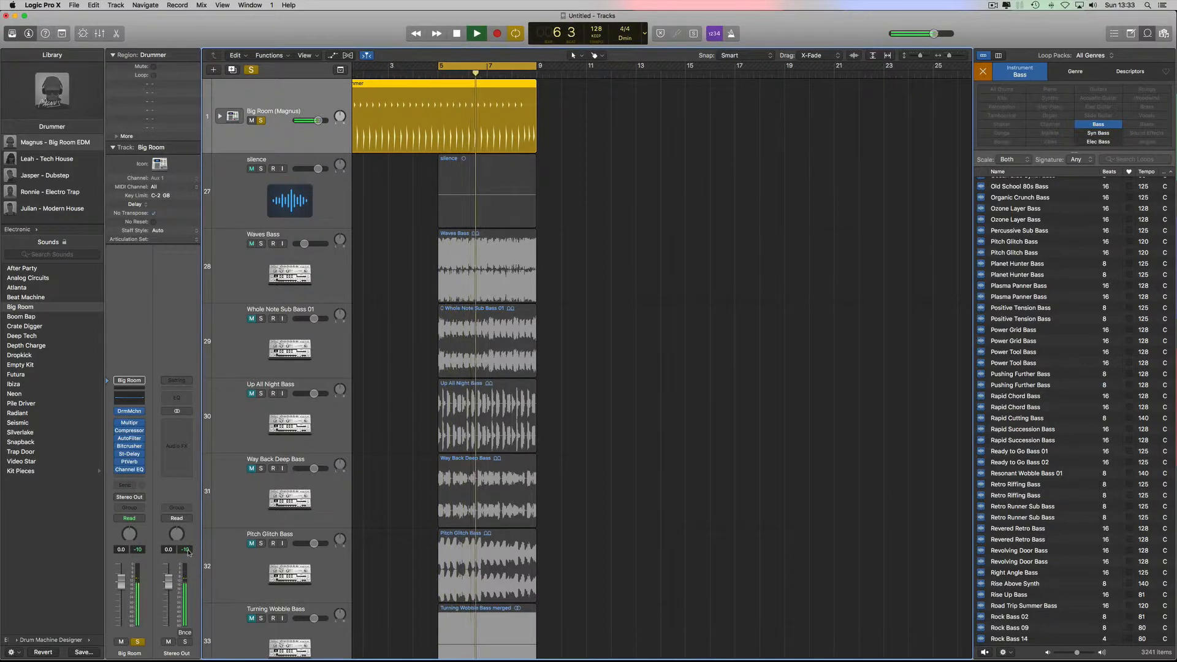
key("space")
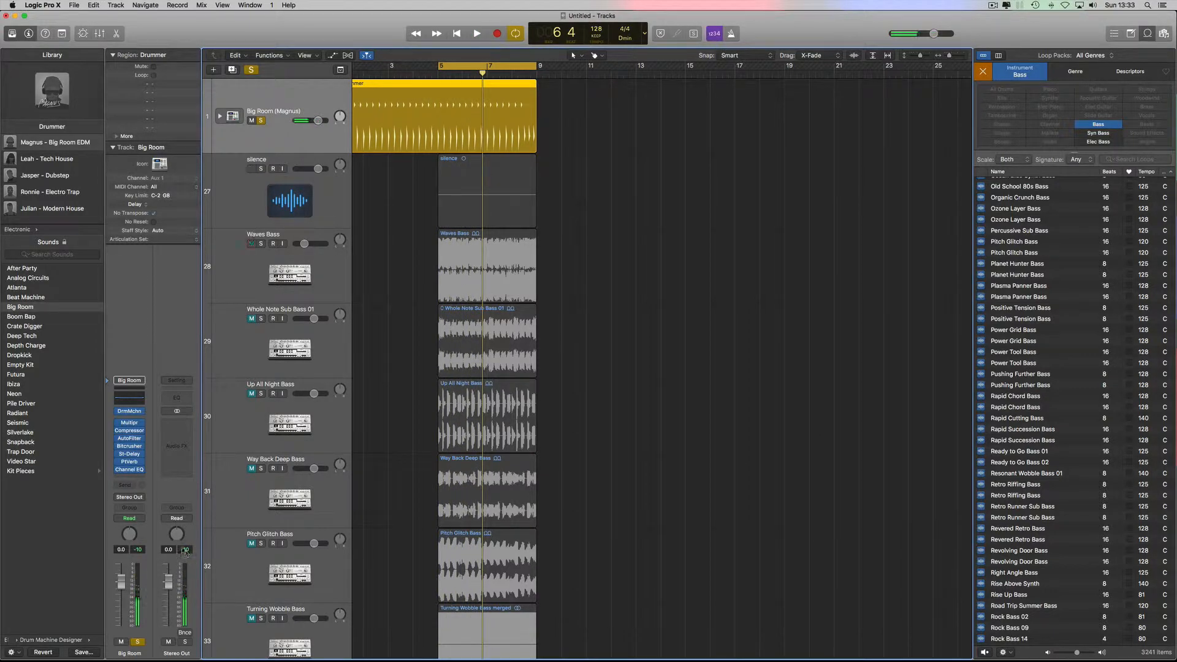
scroll(502, 84, "left", 2)
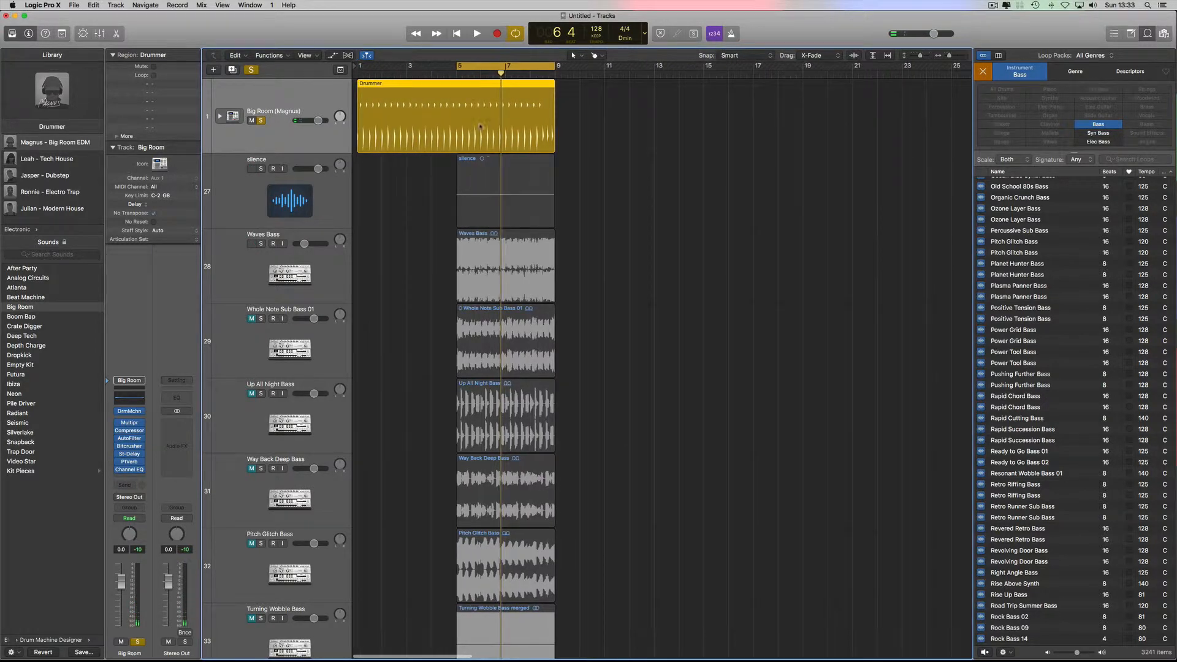
left_click(456, 72)
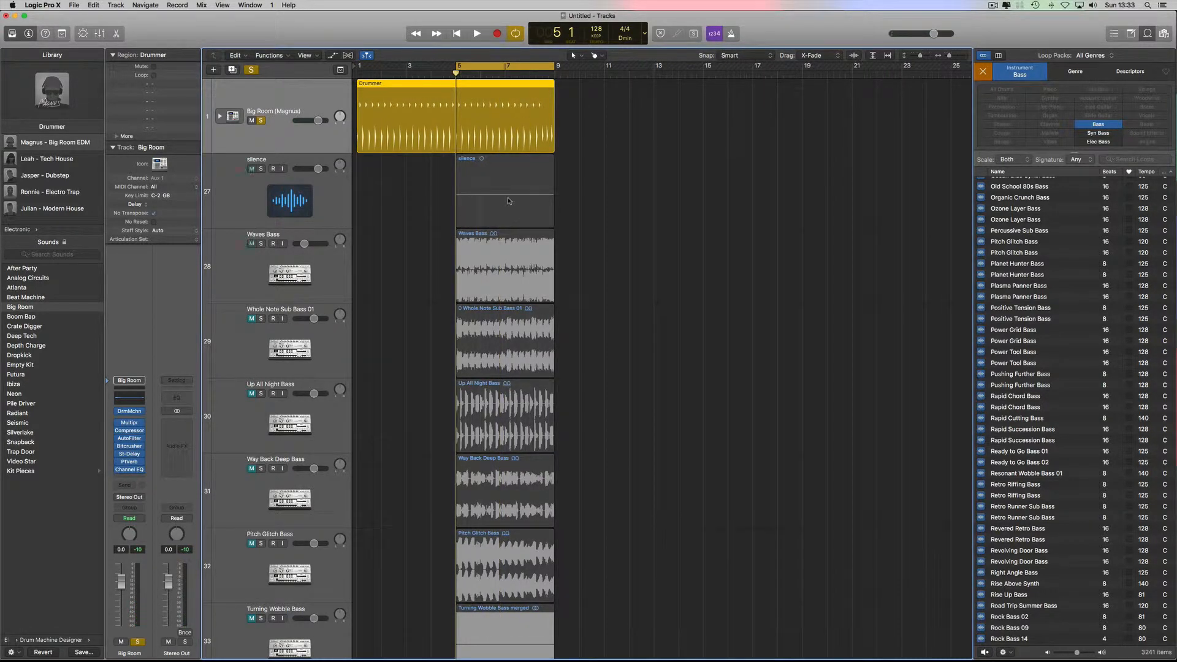
key("space")
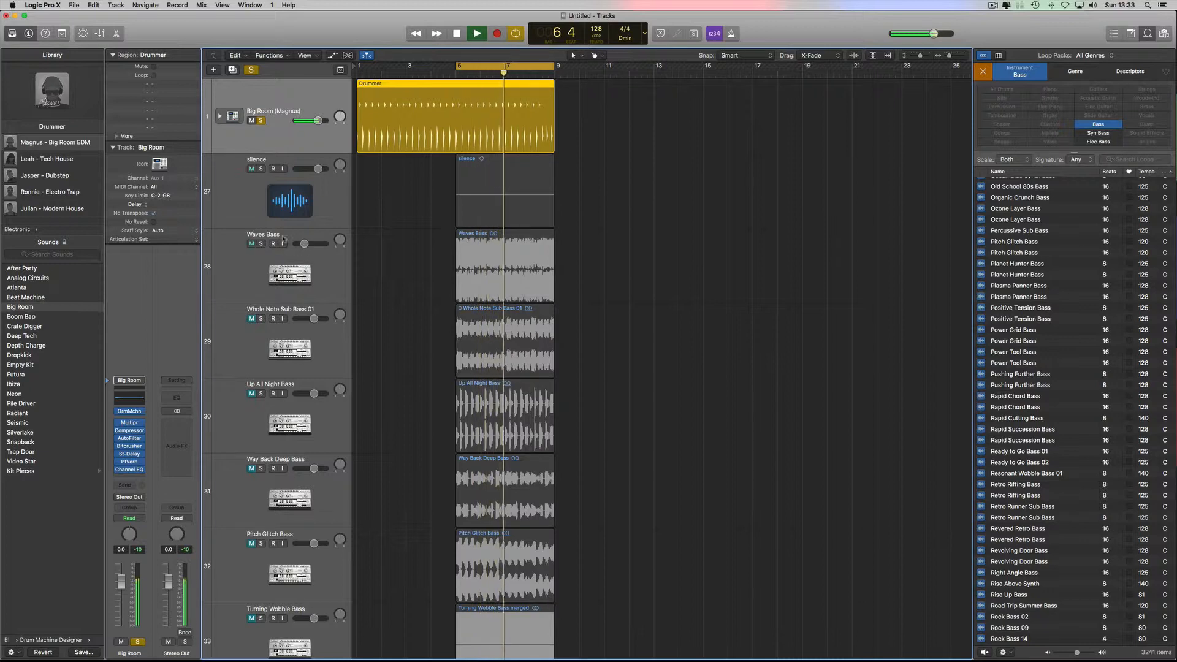
Unsolo the drums and lower the Waves Bass track's volume to balance it against them during playback
key("s")
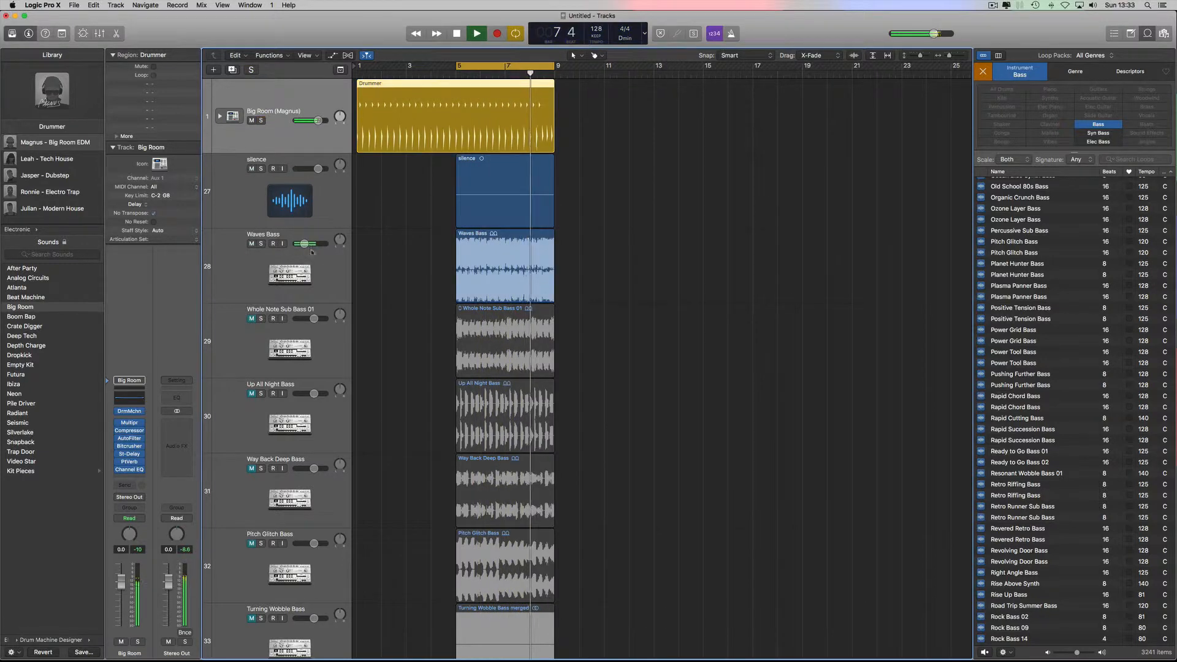
left_click_drag(304, 244, 295, 245)
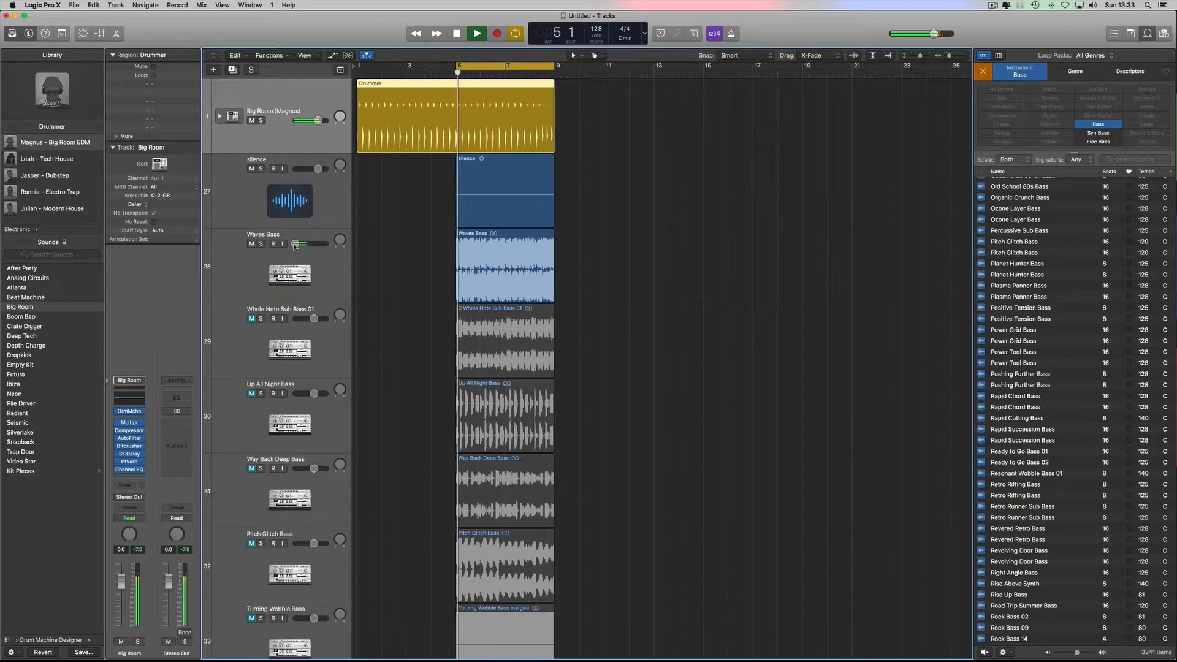
key("space")
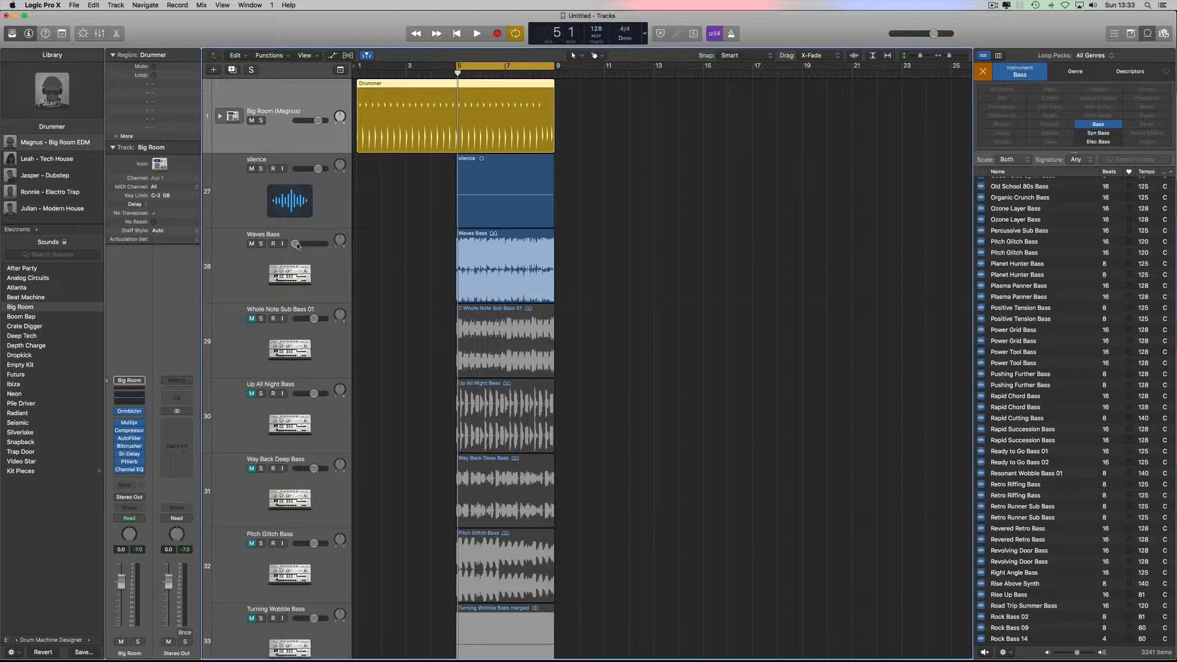
key("space")
left_click(297, 244)
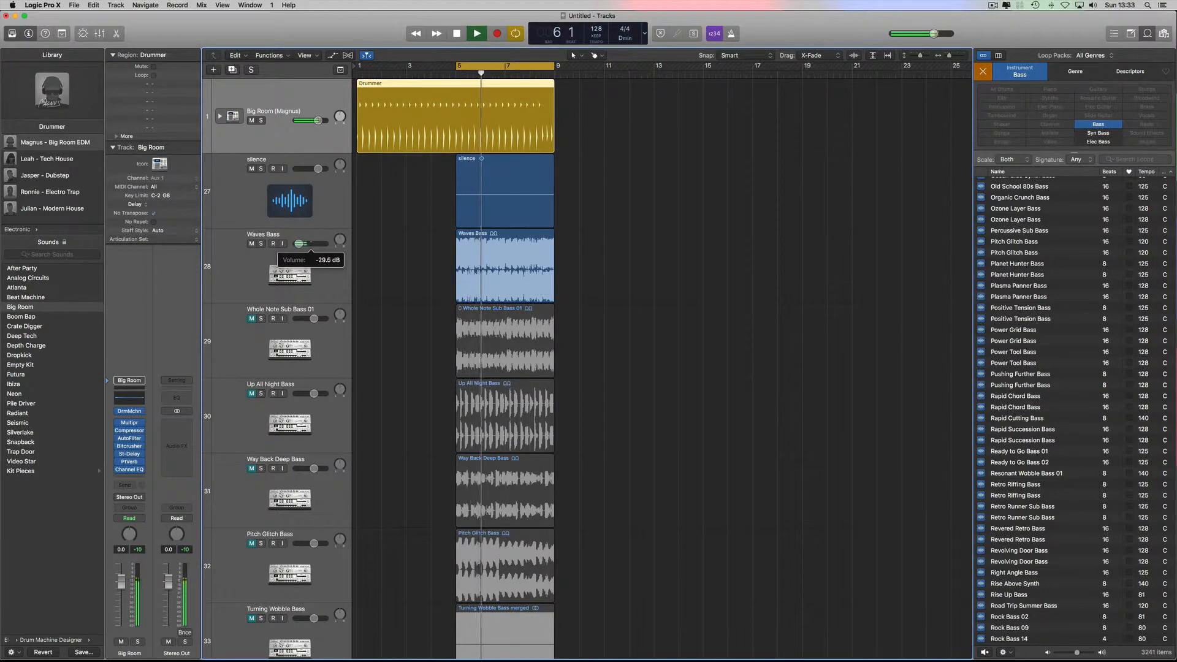
left_click_drag(299, 244, 301, 244)
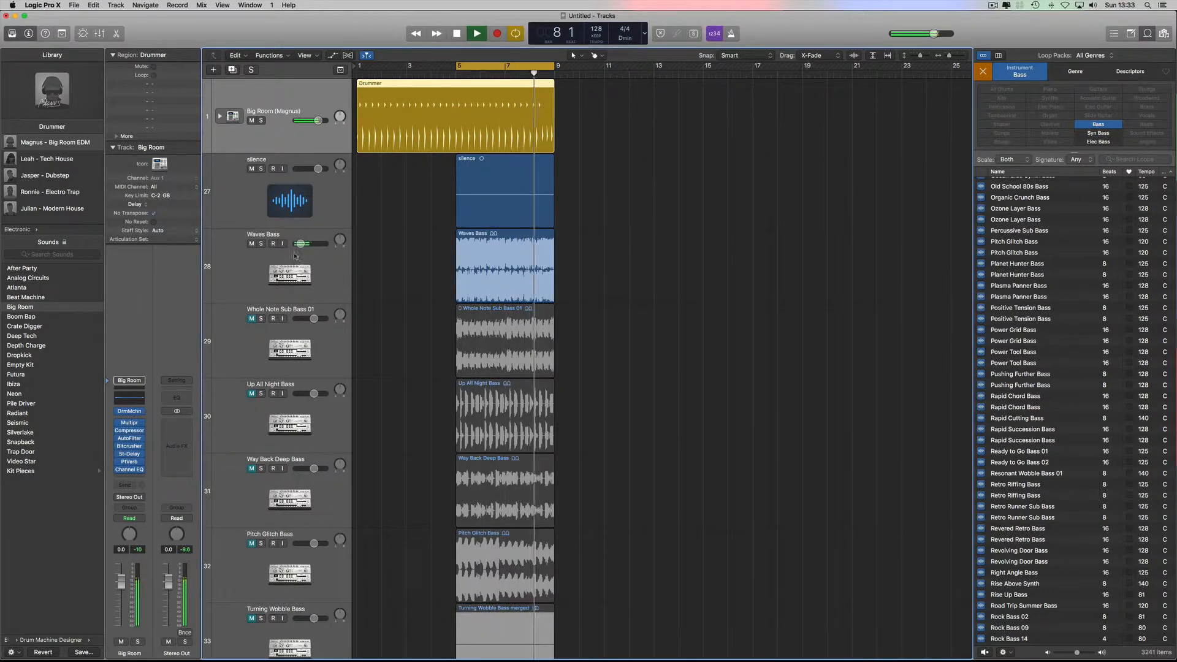
key("space")
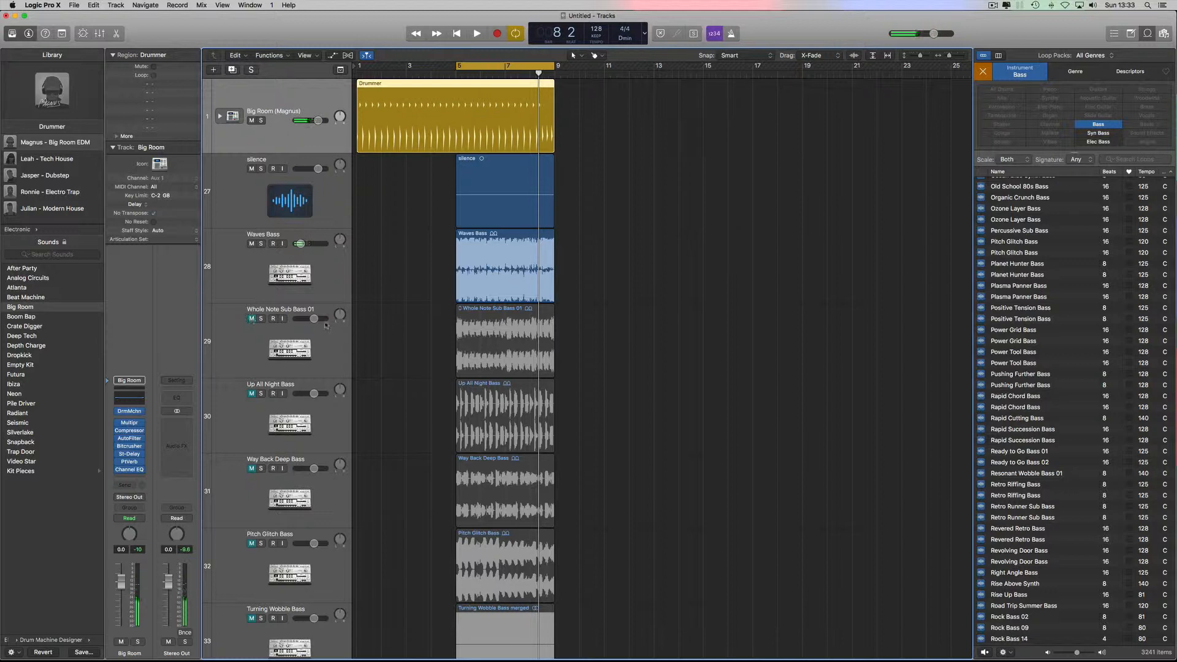
Unmute the Whole Note Sub Bass 01 track and lower its volume to balance it with the drums during playback
left_click_drag(326, 324, 307, 324)
key("space")
left_click(258, 318)
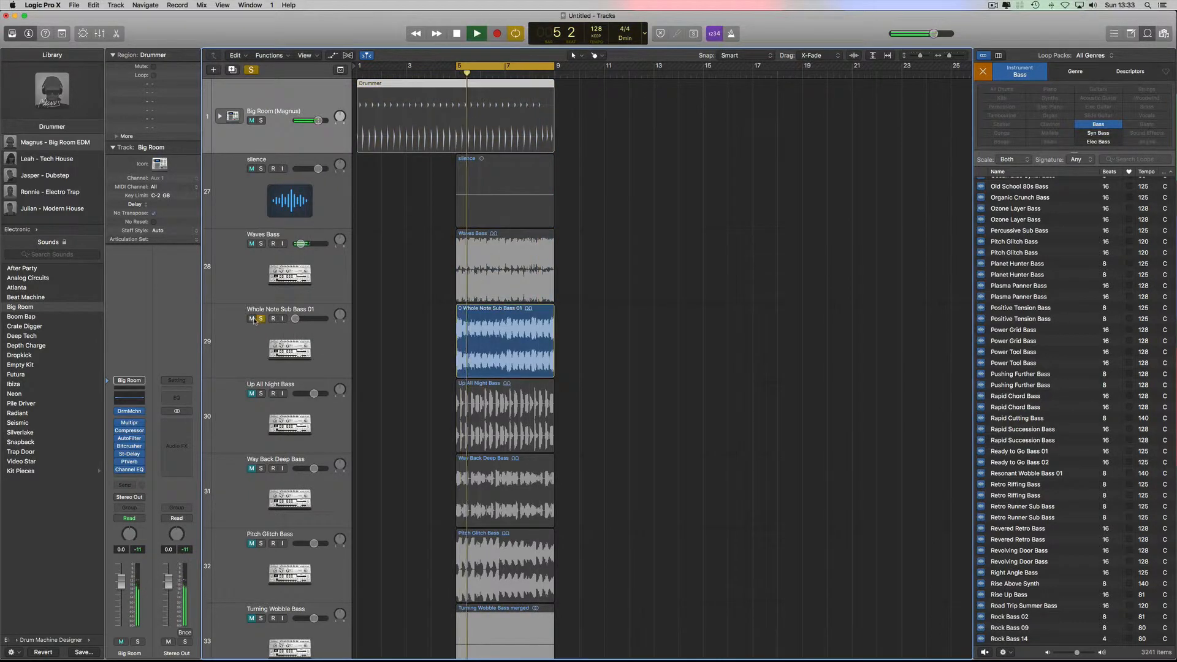
key("space")
left_click(260, 319)
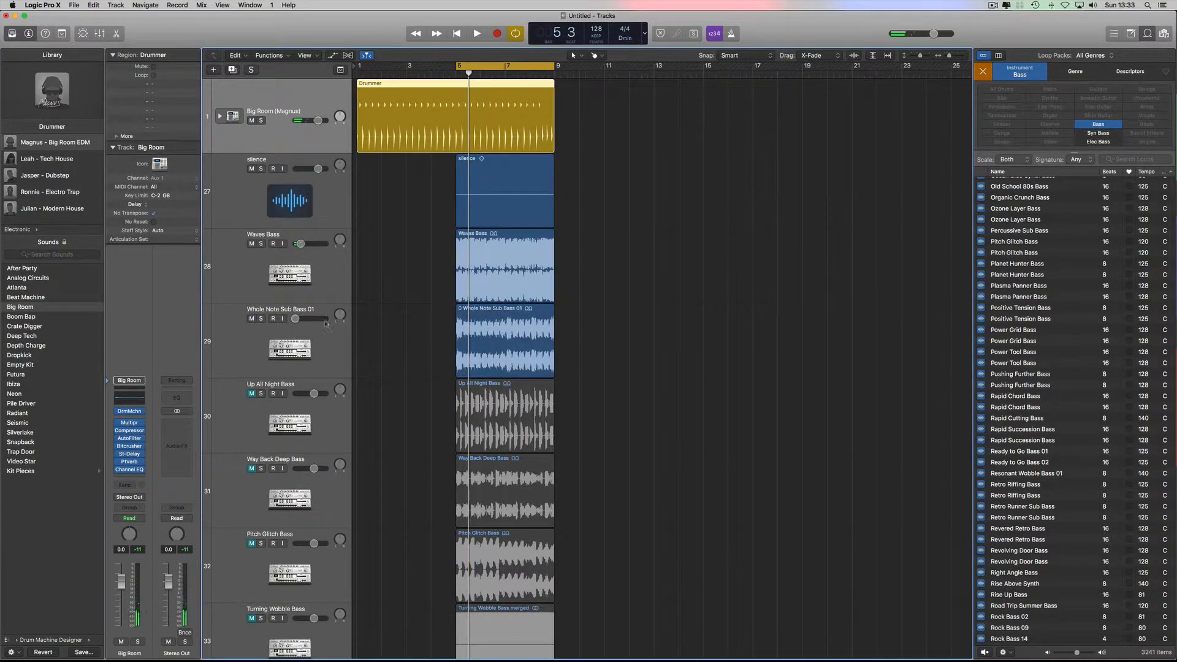
key("space")
left_click_drag(295, 319, 304, 318)
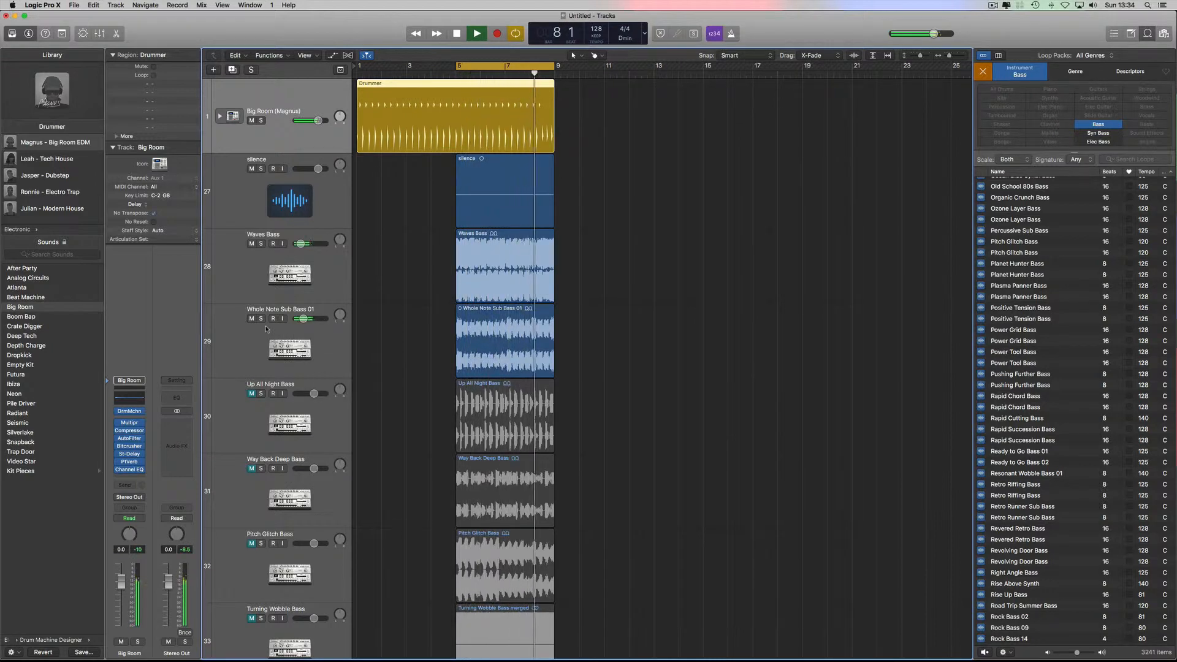
Lower the volumes of Up All Night Bass, Way Back Deep Bass and Pitch Glitch Bass, unmuting the first two
left_click_drag(314, 393, 304, 393)
left_click_drag(314, 468, 306, 468)
left_click(251, 468)
left_click(251, 543)
left_click_drag(314, 543, 302, 543)
left_click(251, 544)
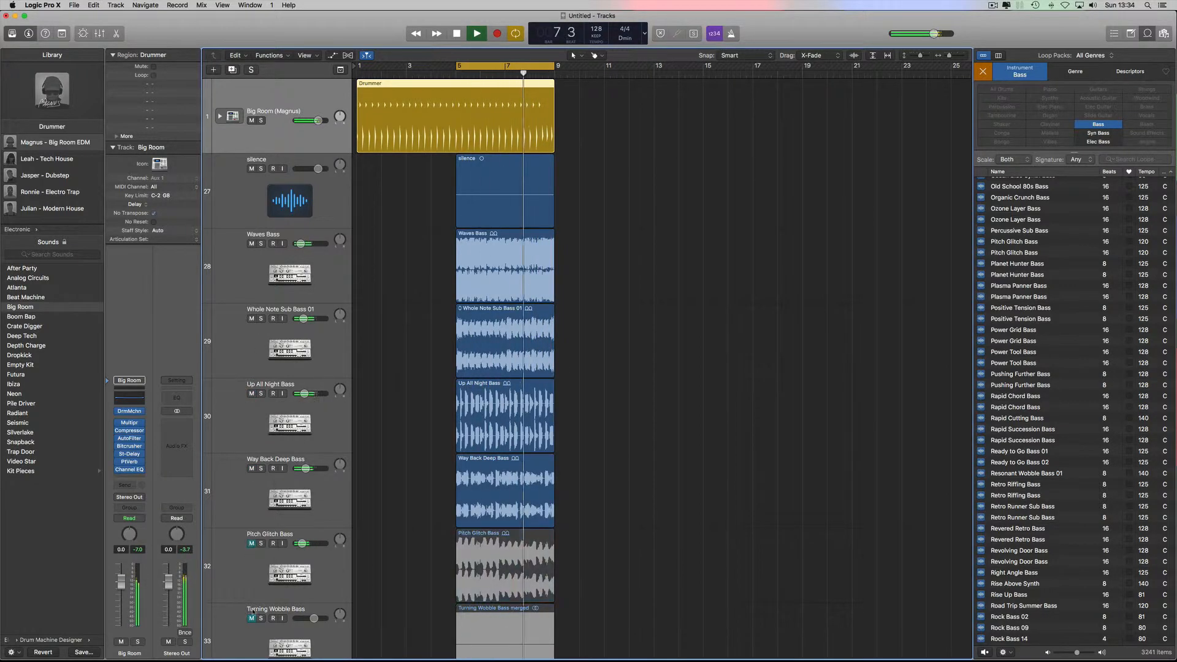
Unmute the Turning Wobble Bass and Pitch Glitch Bass tracks and lower Turning Wobble Bass to about -23 dB
left_click(251, 618)
left_click_drag(314, 618, 300, 618)
scroll(330, 586, "down", 4)
key("space")
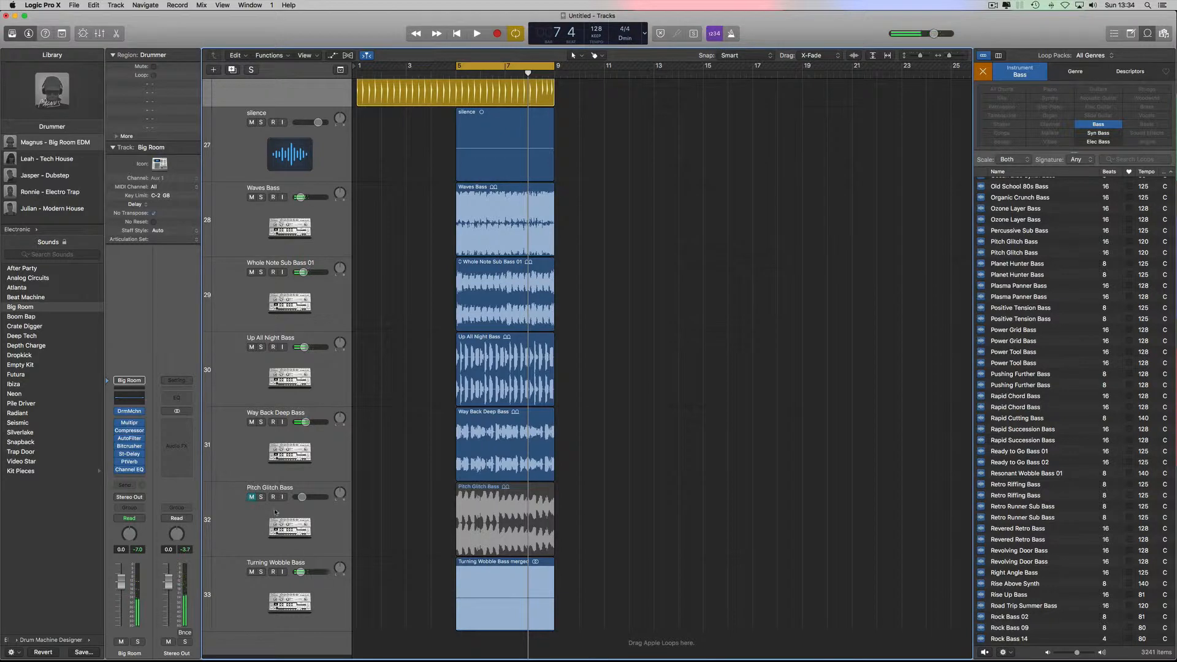
left_click(251, 497)
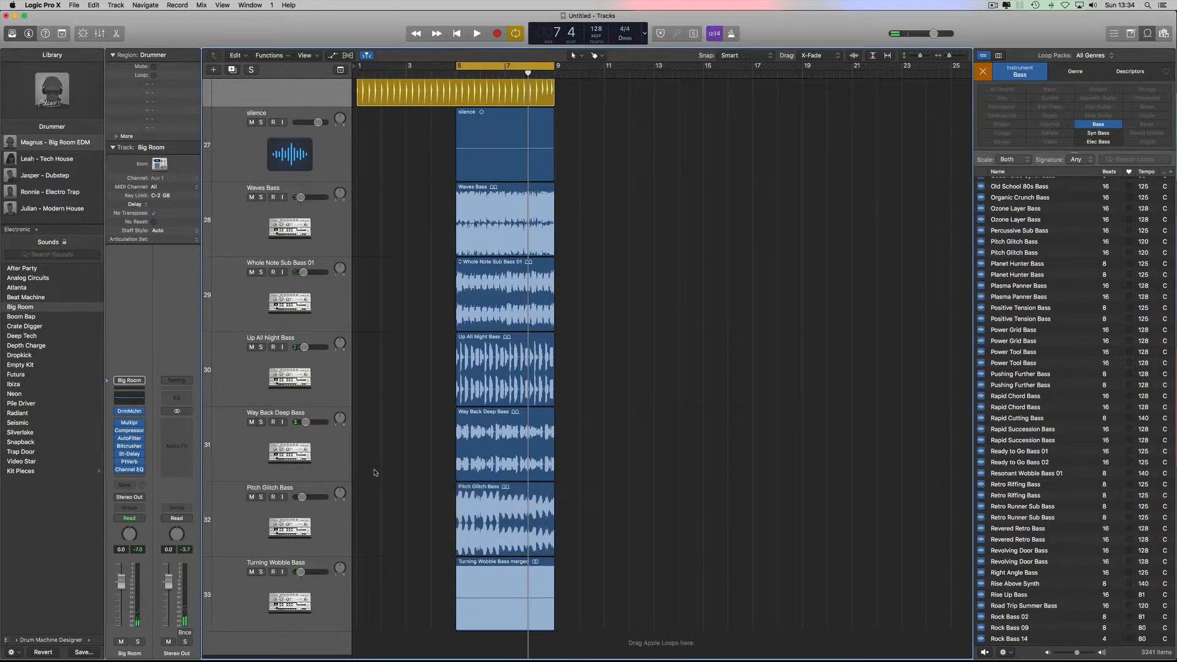
key("space")
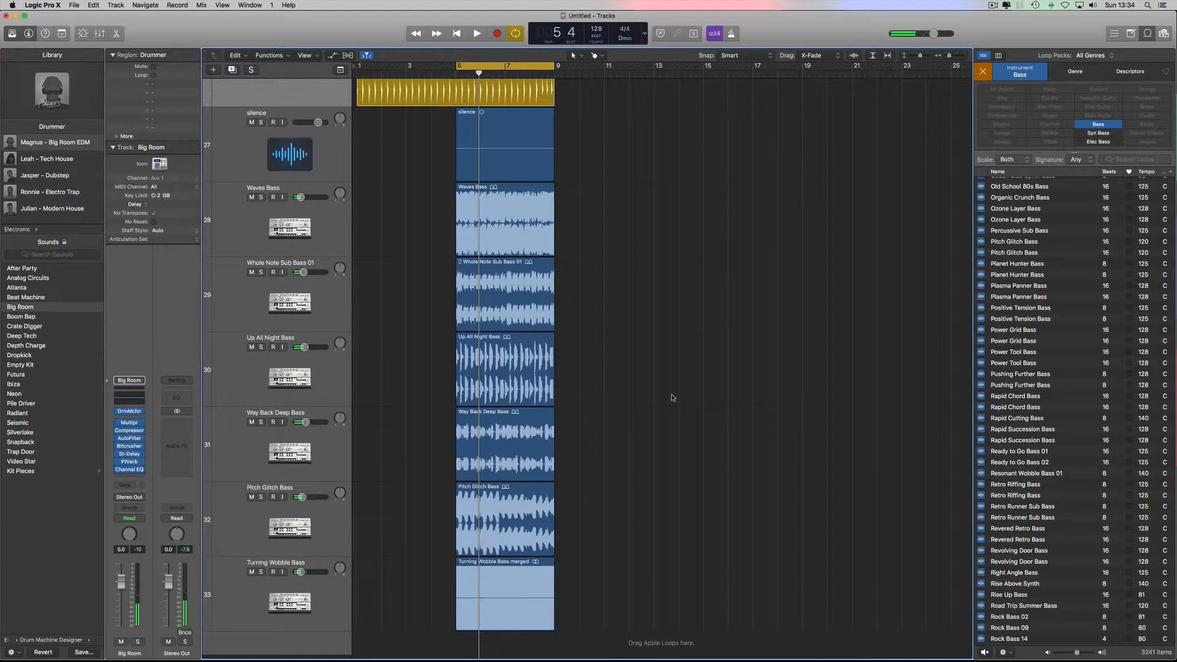
Select the silence region and the six bass regions between bars 5 and 9 and pack them into a take folder
scroll(620, 347, "up", 2)
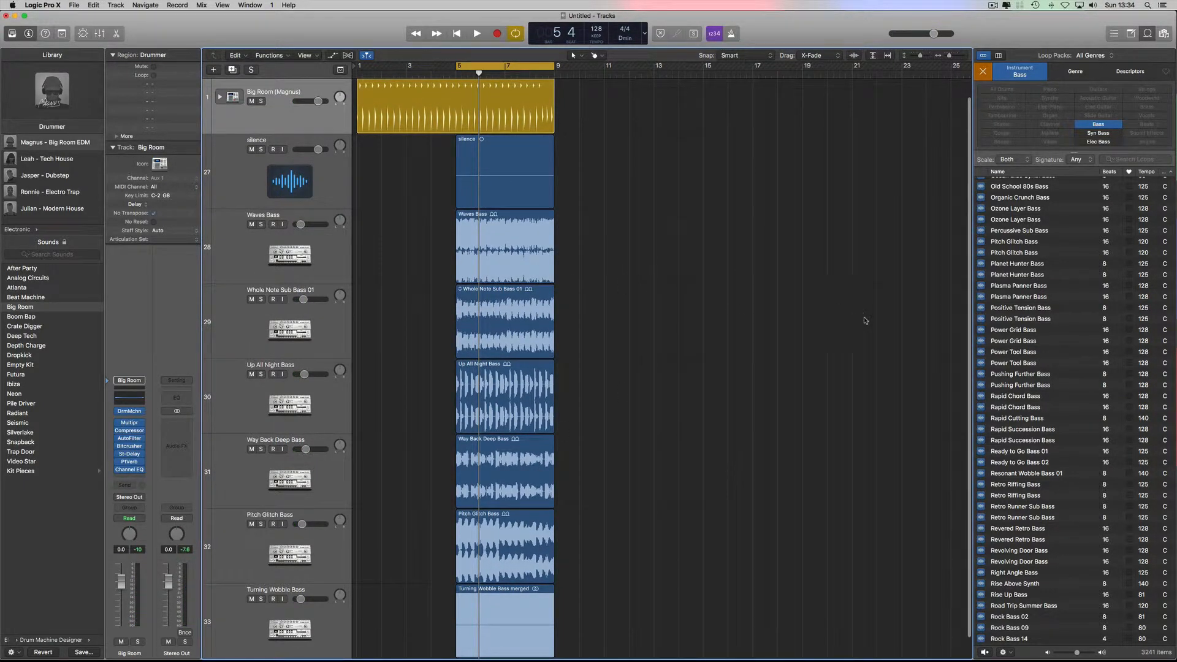
scroll(491, 214, "up", 2)
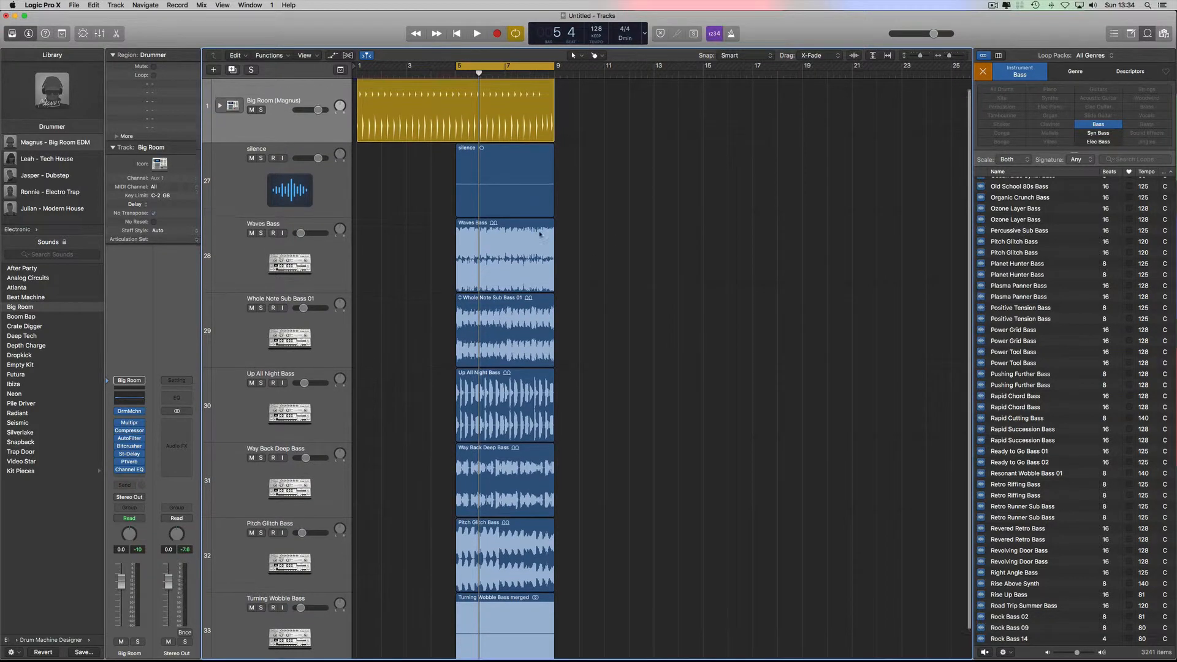
scroll(462, 182, "right", 1)
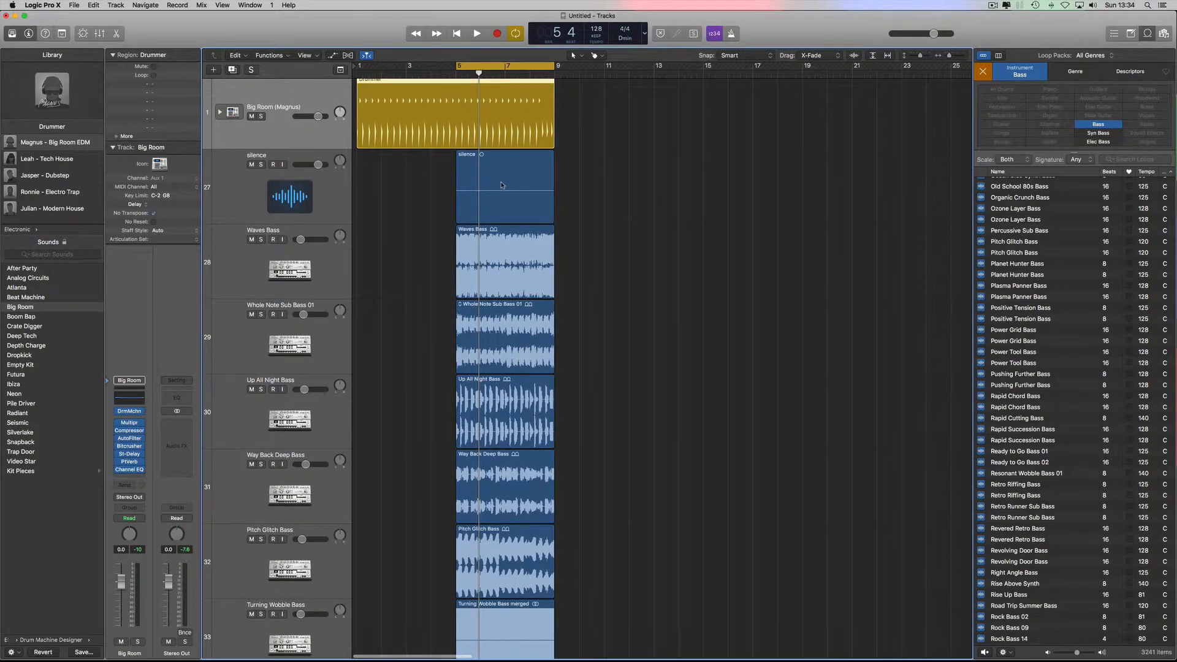
left_click_drag(950, 55, 955, 55)
scroll(595, 399, "left", 5)
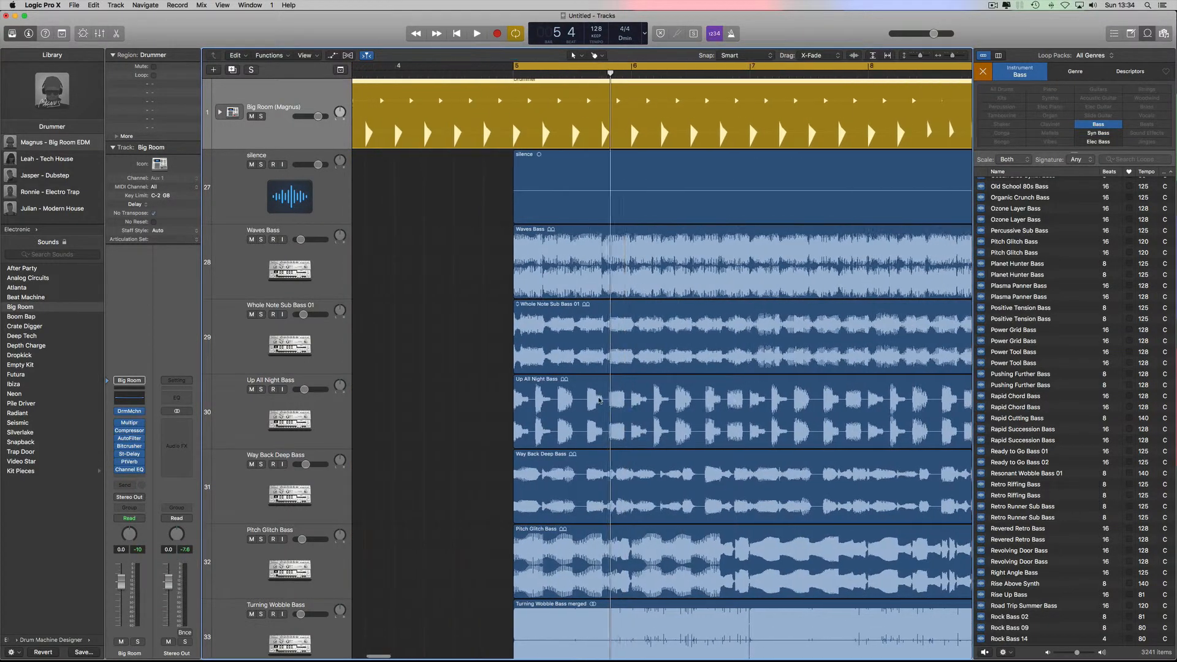
scroll(595, 399, "right", 5)
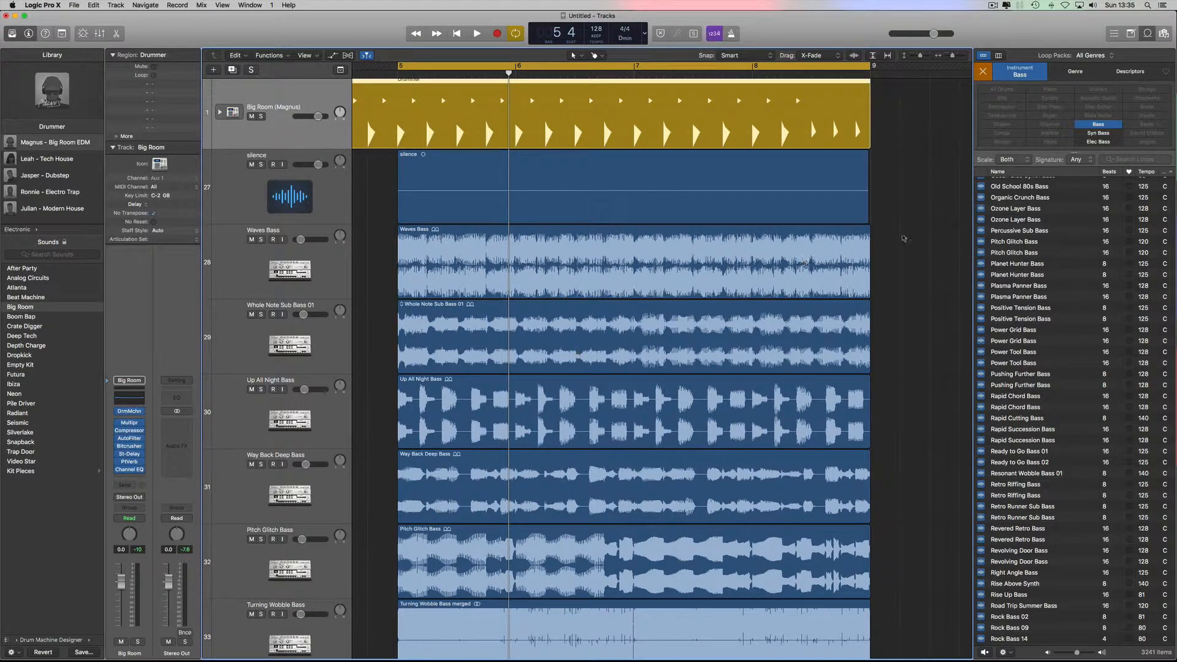
left_click_drag(911, 173, 383, 638)
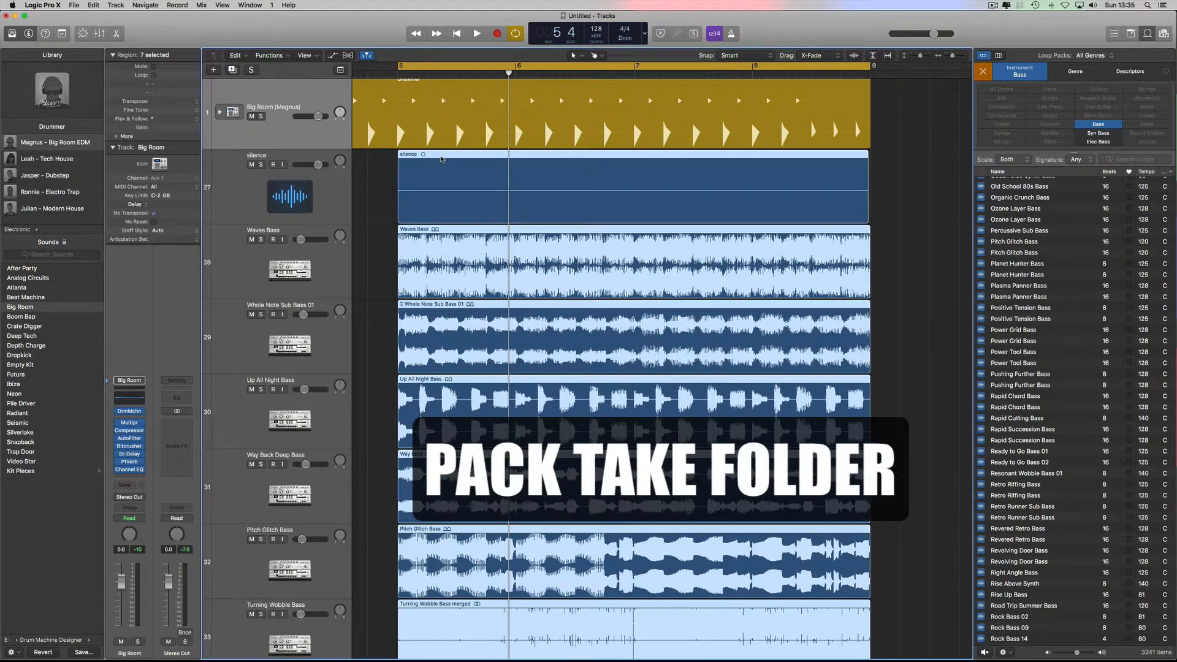
right_click(442, 159)
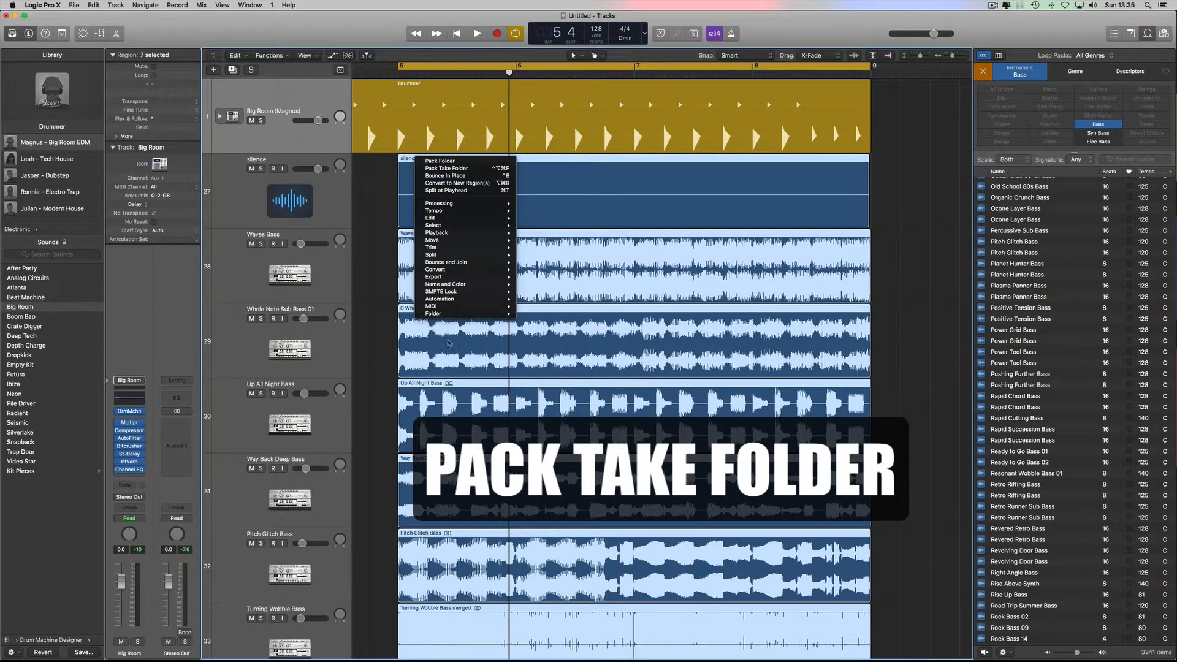
mouse_move(443, 315)
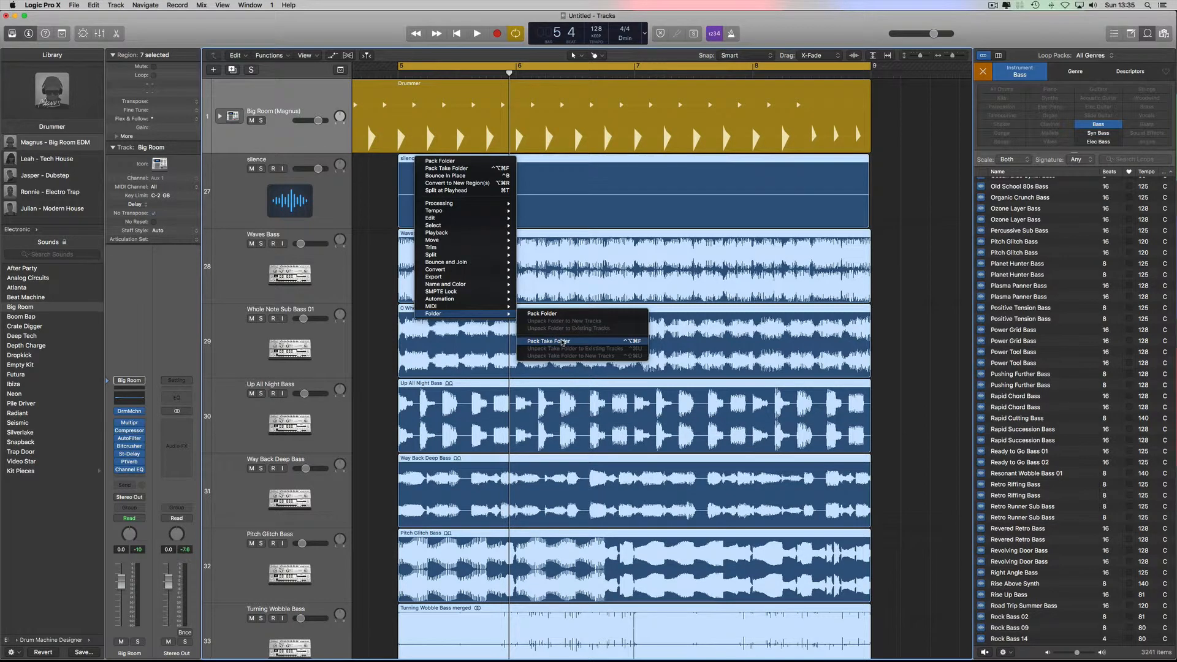
left_click(563, 342)
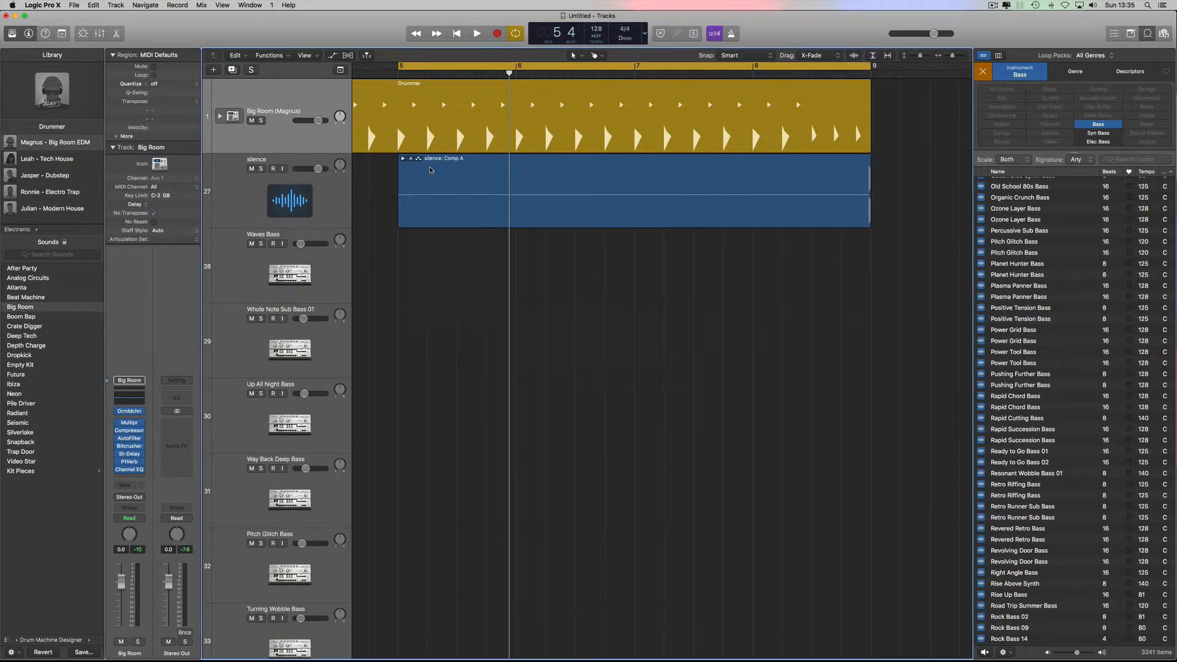
Delete the six emptied bass tracks, from Turning Wobble Bass up to Waves Bass
scroll(247, 578, "down", 1)
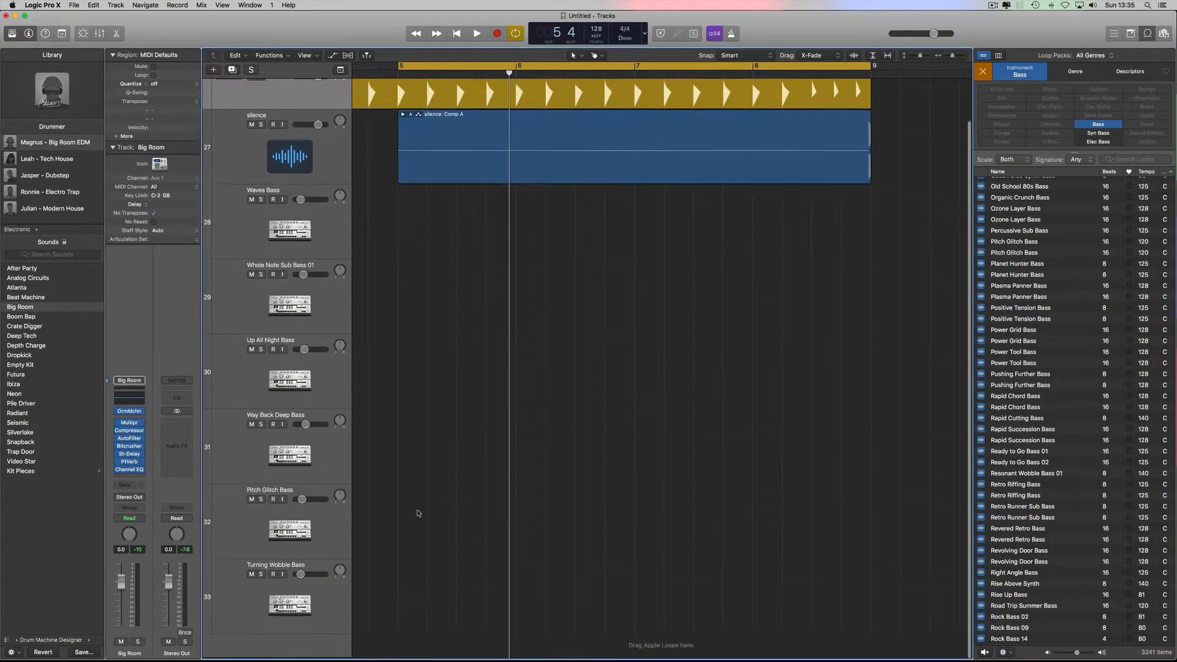
left_click(269, 570)
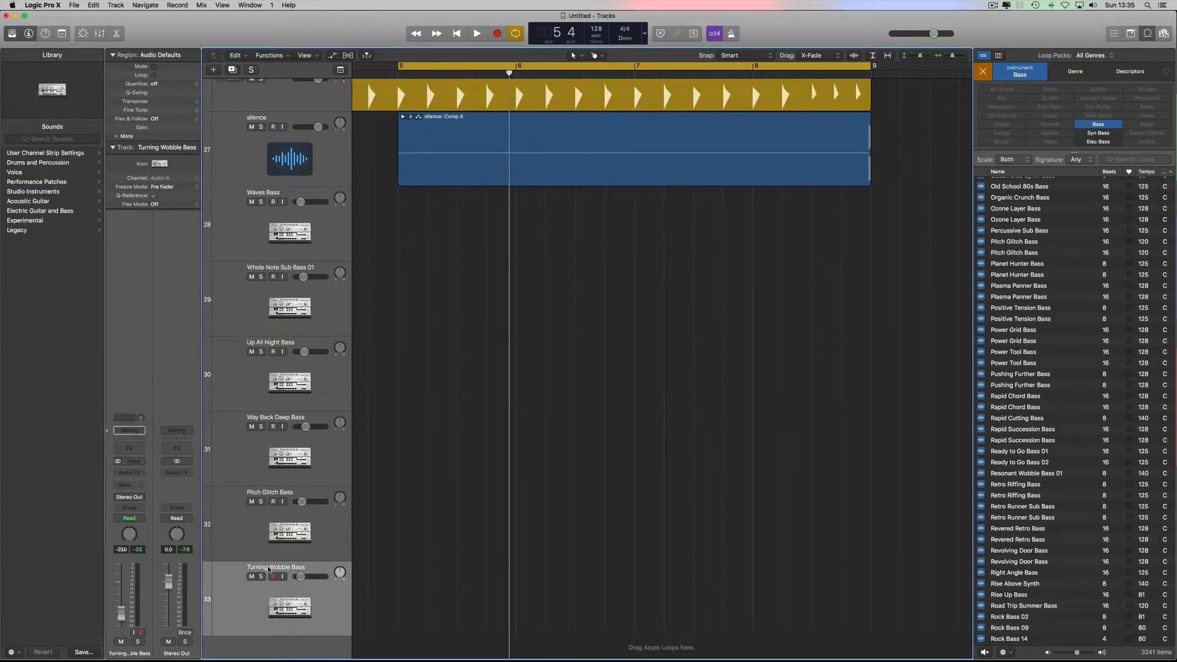
key("super+BackSpace")
key("super+BackSpace")
key("super+BackSpace")
key("super+BackSpace")
key("super+BackSpace")
key("super+BackSpace")
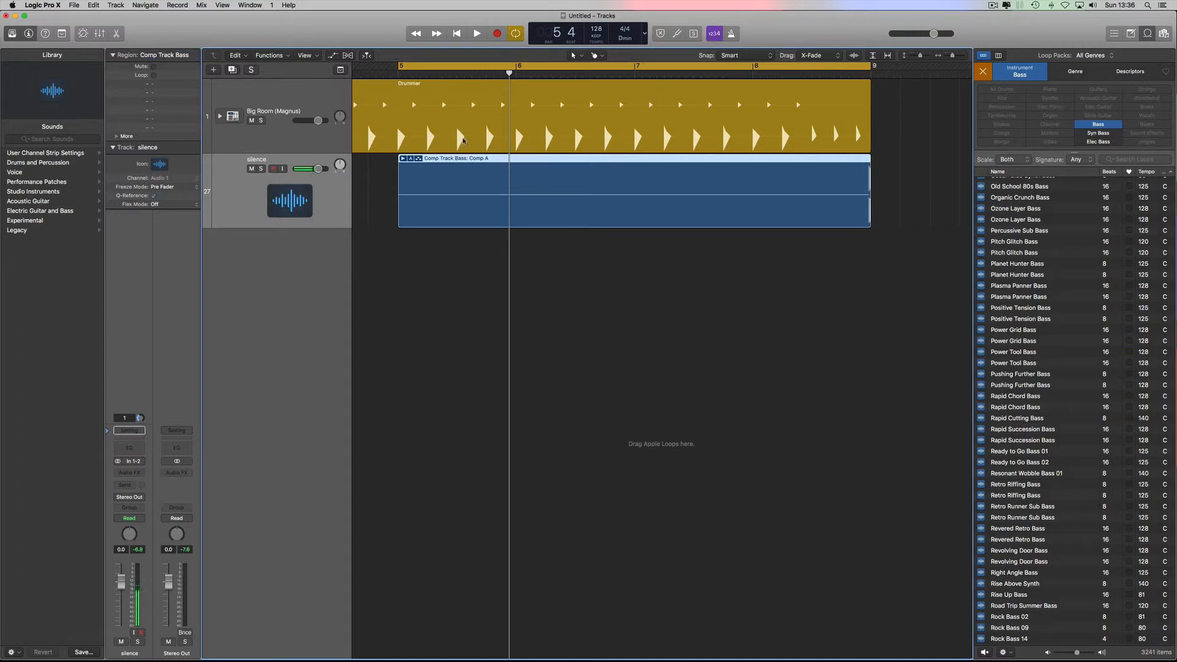
Expand the Comp Track Bass take folder to show its individual takes
left_click(404, 158)
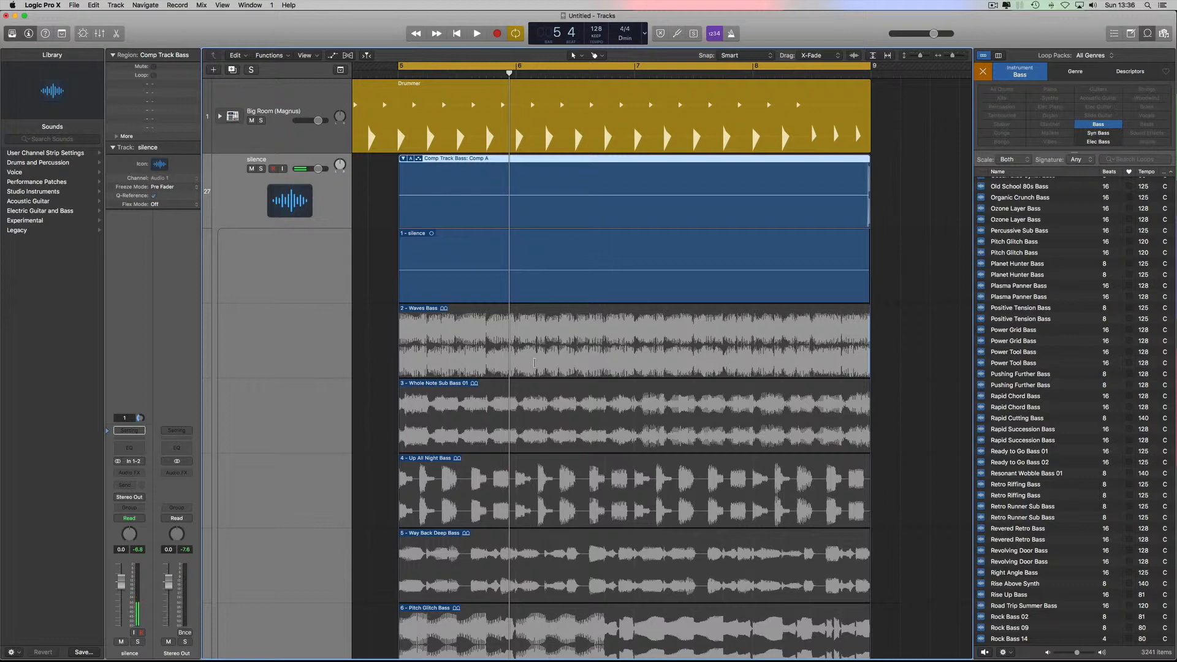
scroll(532, 495, "down", 5)
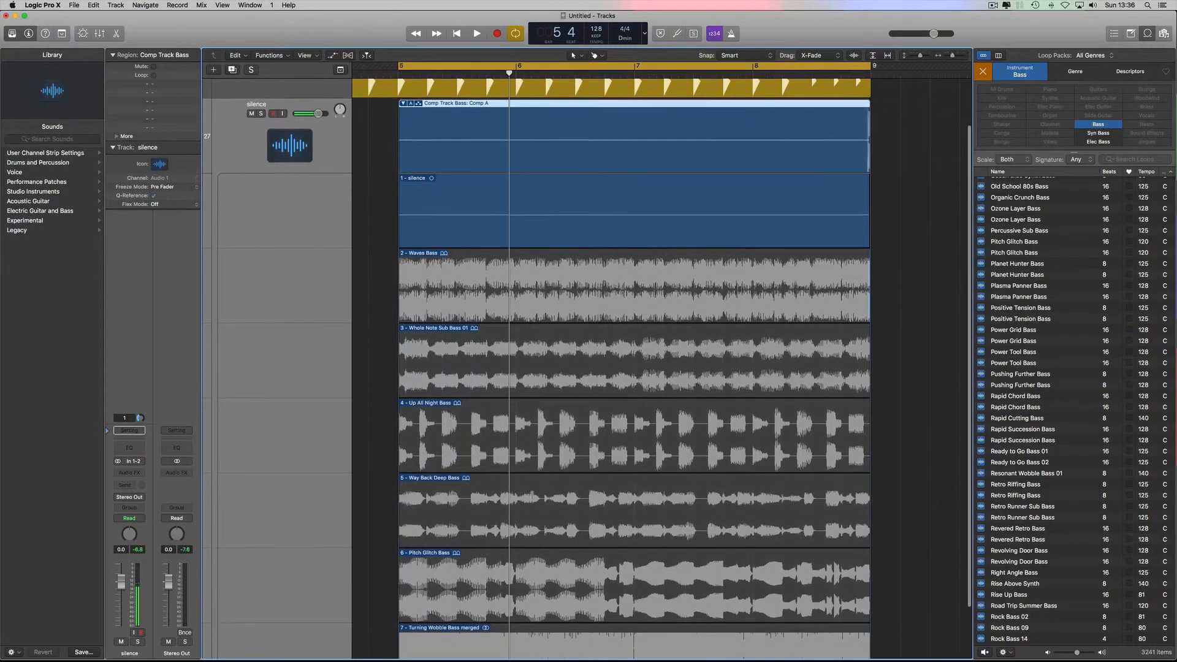
Play back the Comp Track Bass folder with only the silence take selected
scroll(532, 495, "up", 5)
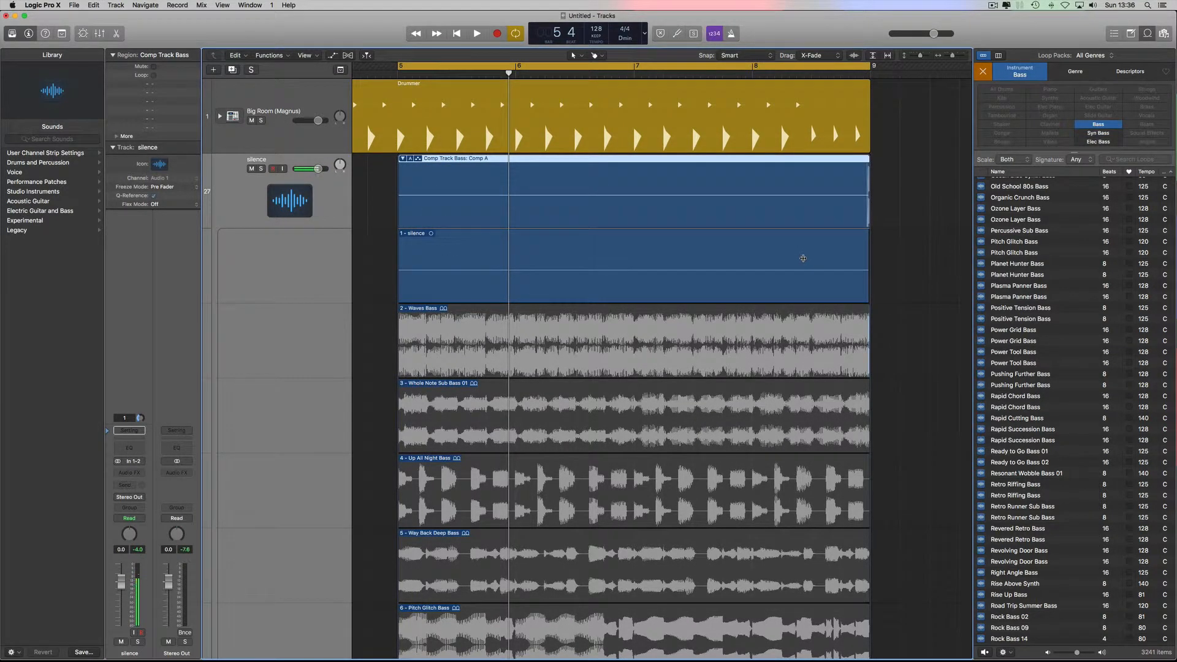
key("space")
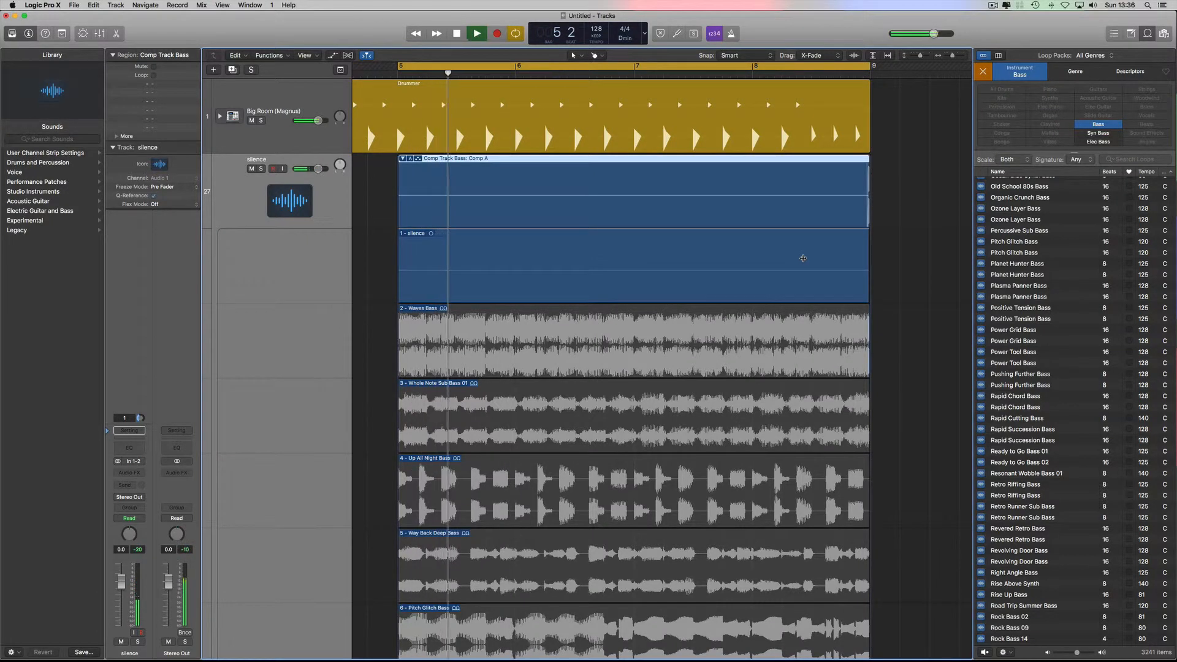
key("space")
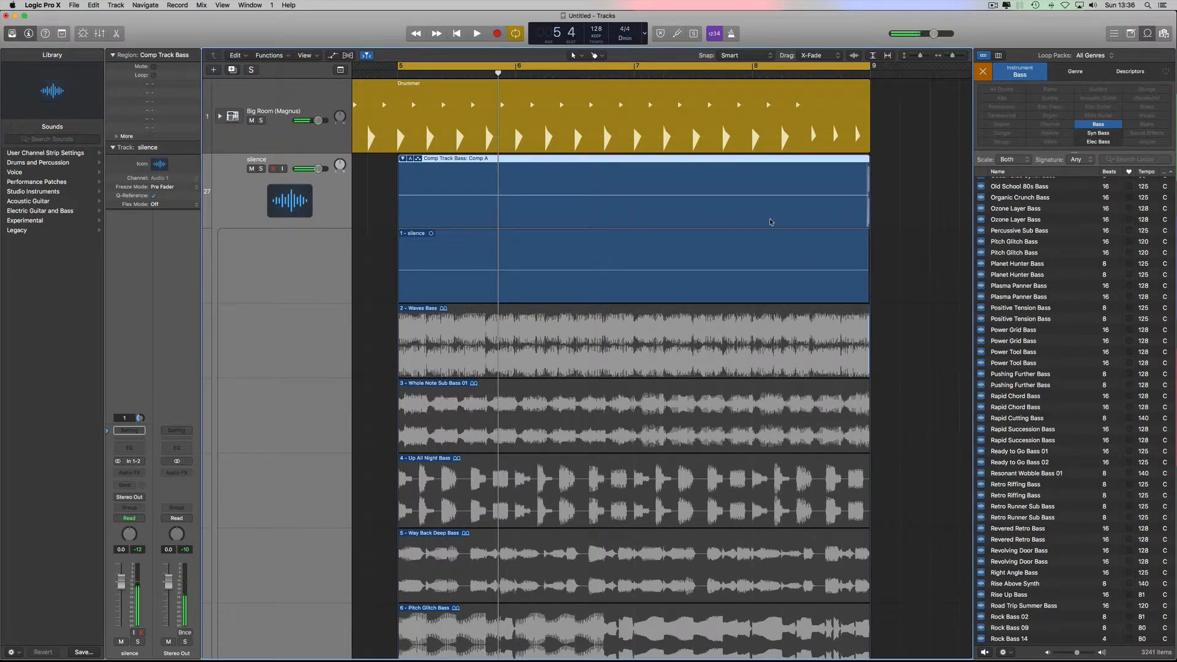
Comp short sections of Way Back Deep Bass, Pitch Glitch Bass, Up All Night Bass and Whole Note Sub Bass 01 across bars 5 and 6, and play them
scroll(444, 472, "down", 5)
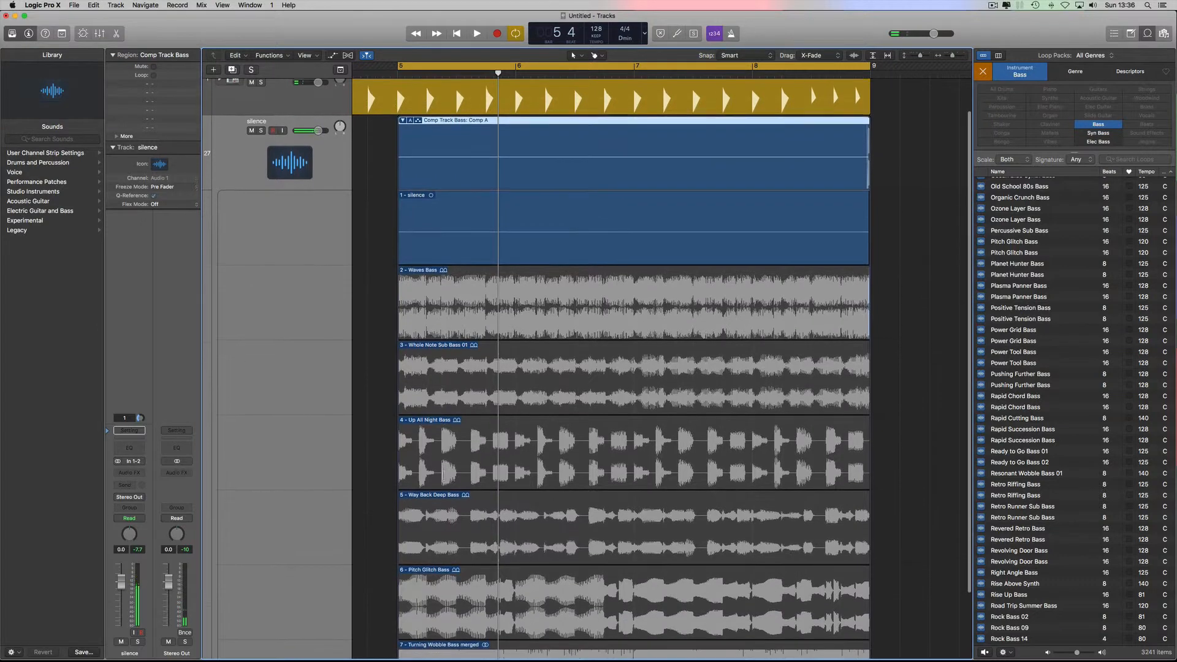
left_click_drag(413, 442, 368, 441)
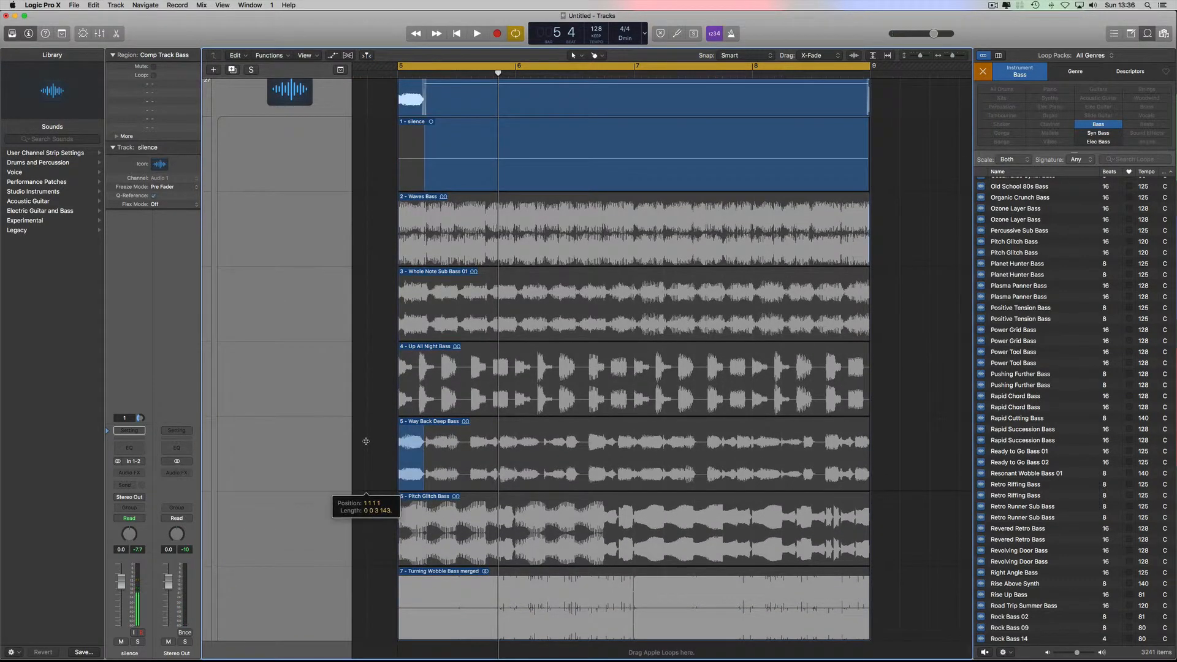
left_click_drag(462, 513, 486, 555)
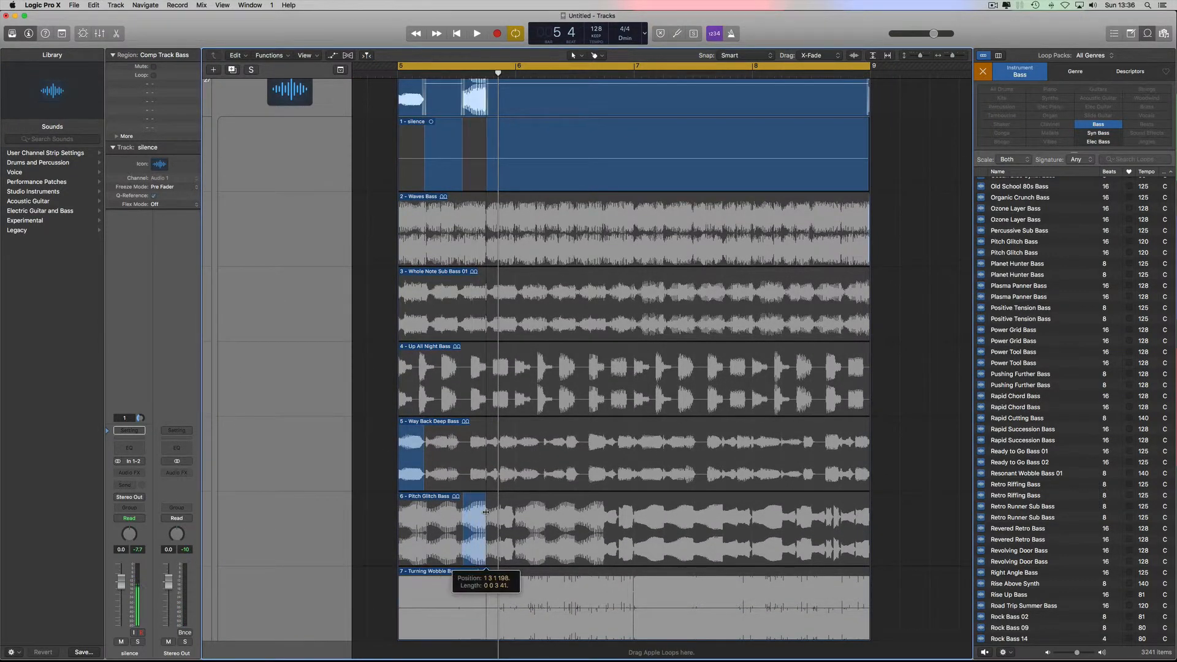
left_click_drag(494, 366, 509, 367)
left_click_drag(521, 292, 550, 294)
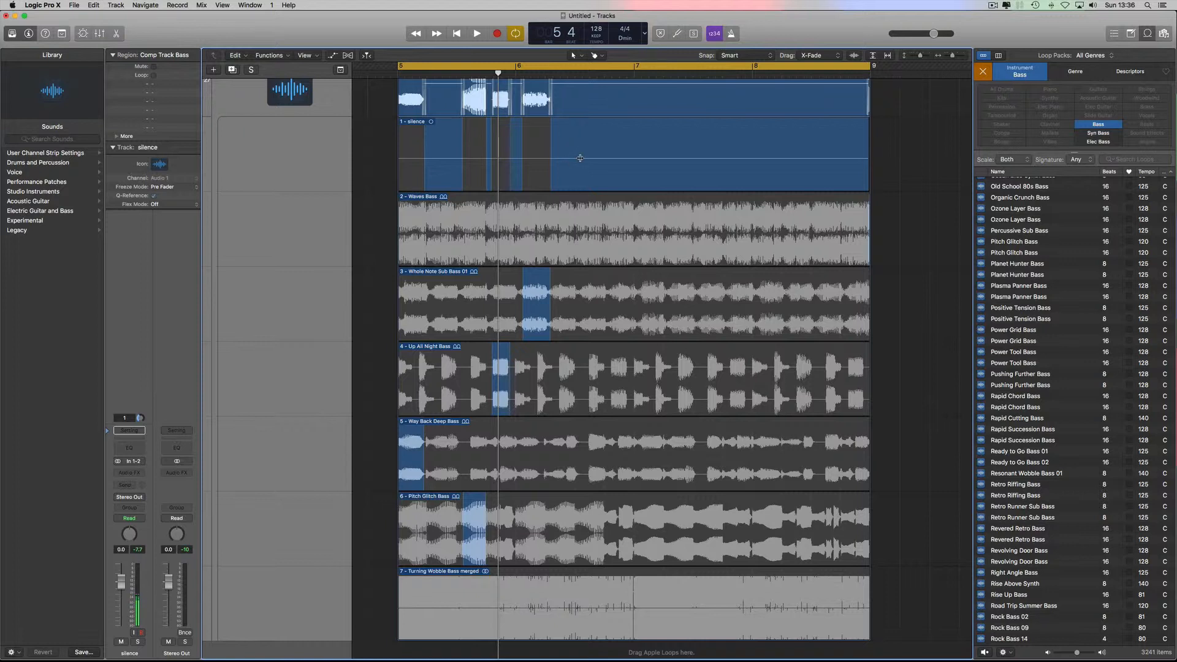
key("space")
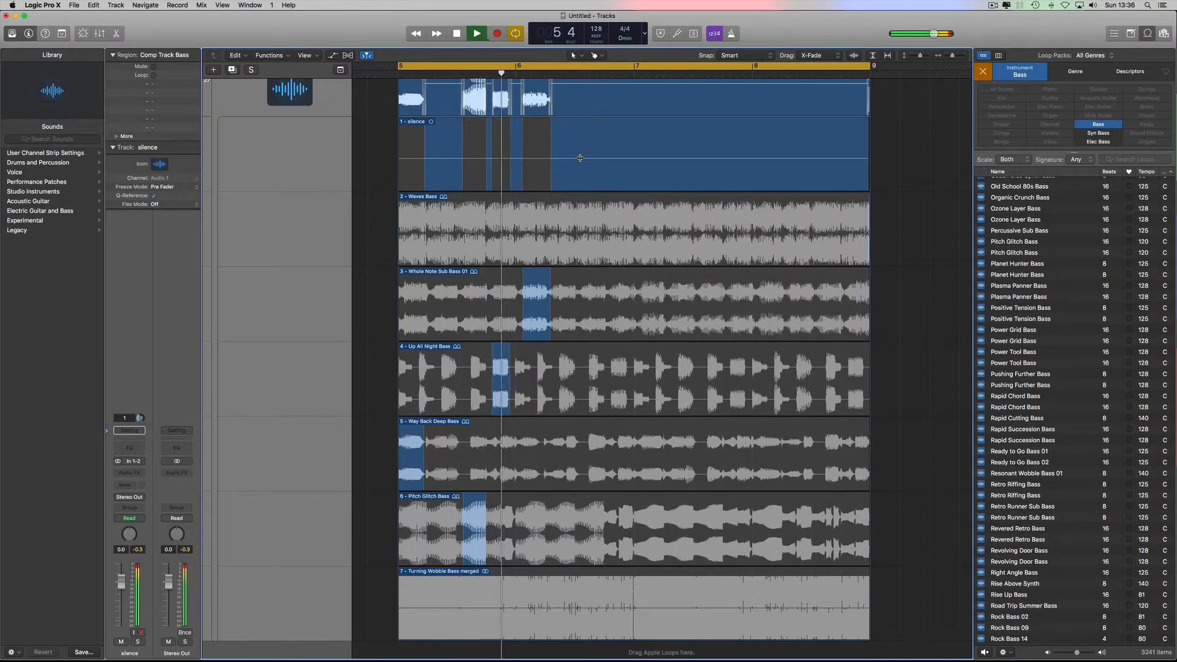
key("space")
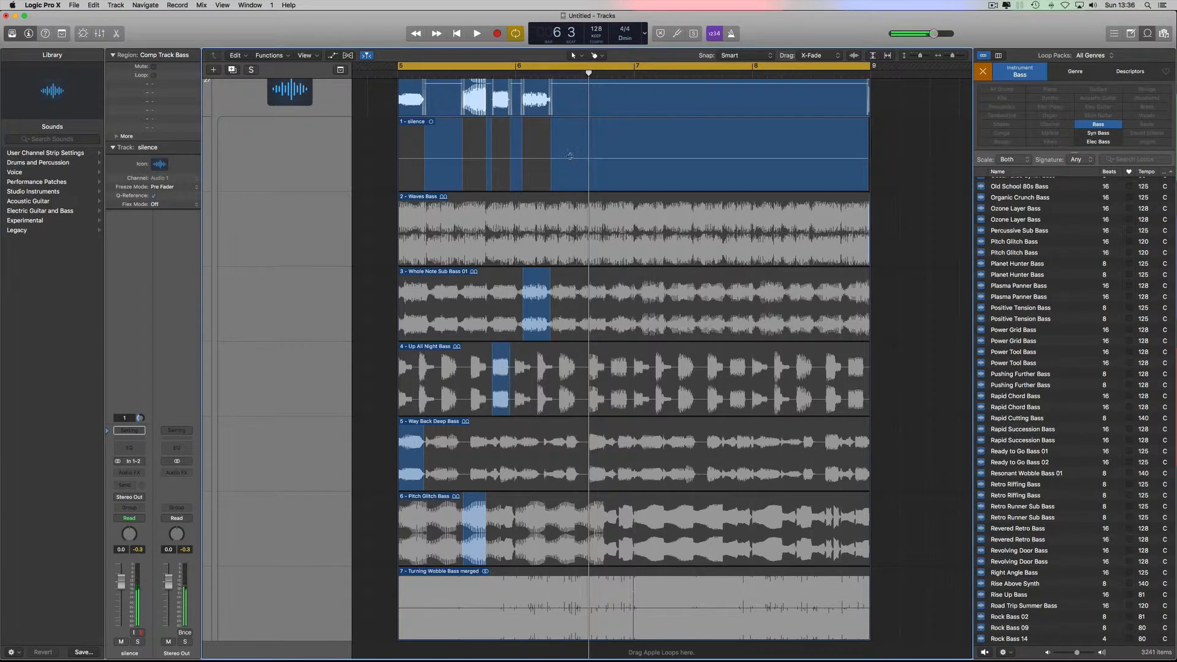
Add further bar 5 sections from the Up All Night, Way Back Deep, Waves and Pitch Glitch Bass takes, playing back the comp
left_click_drag(439, 366, 487, 443)
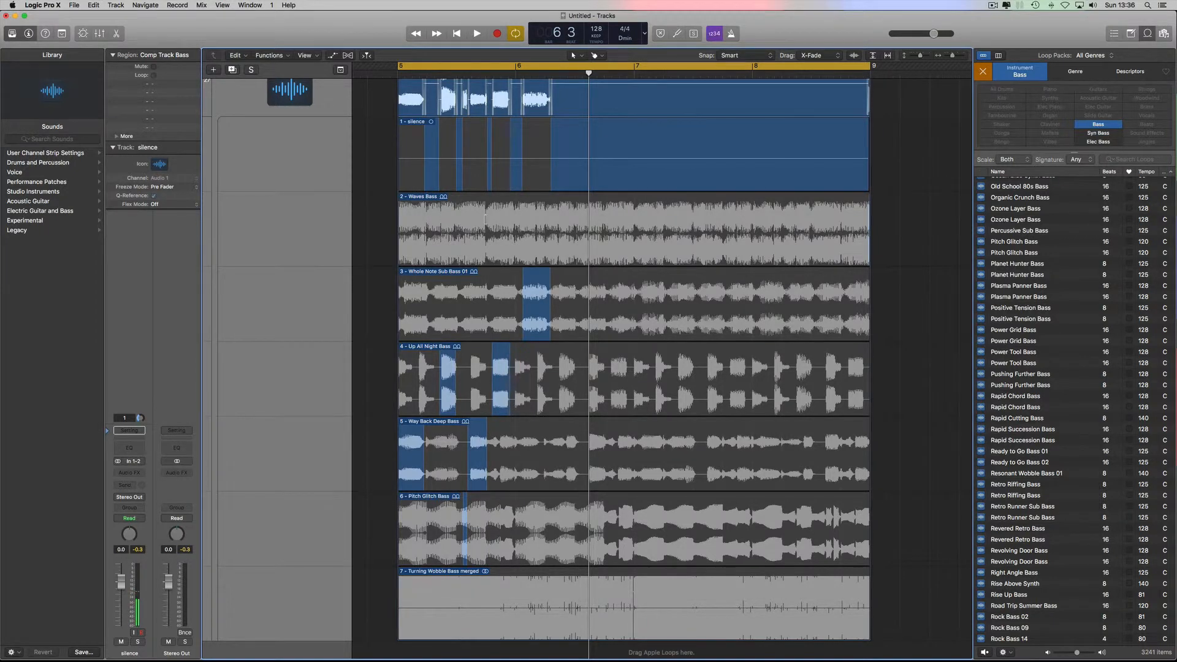
left_click_drag(485, 217, 501, 220)
key("space")
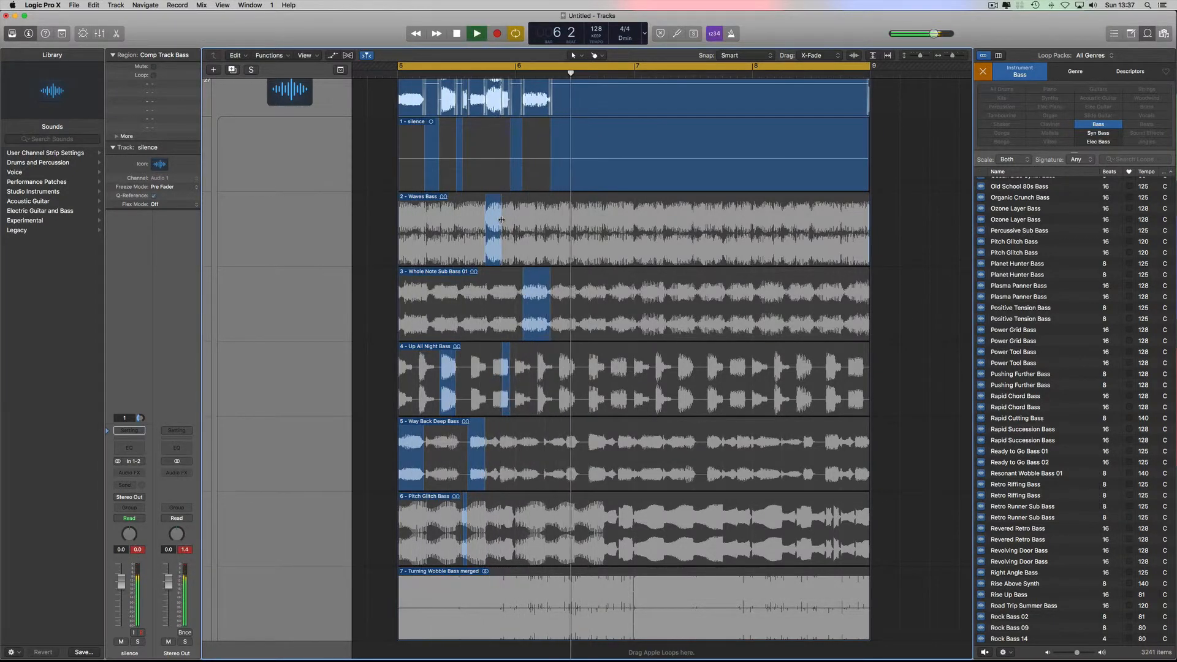
key("space")
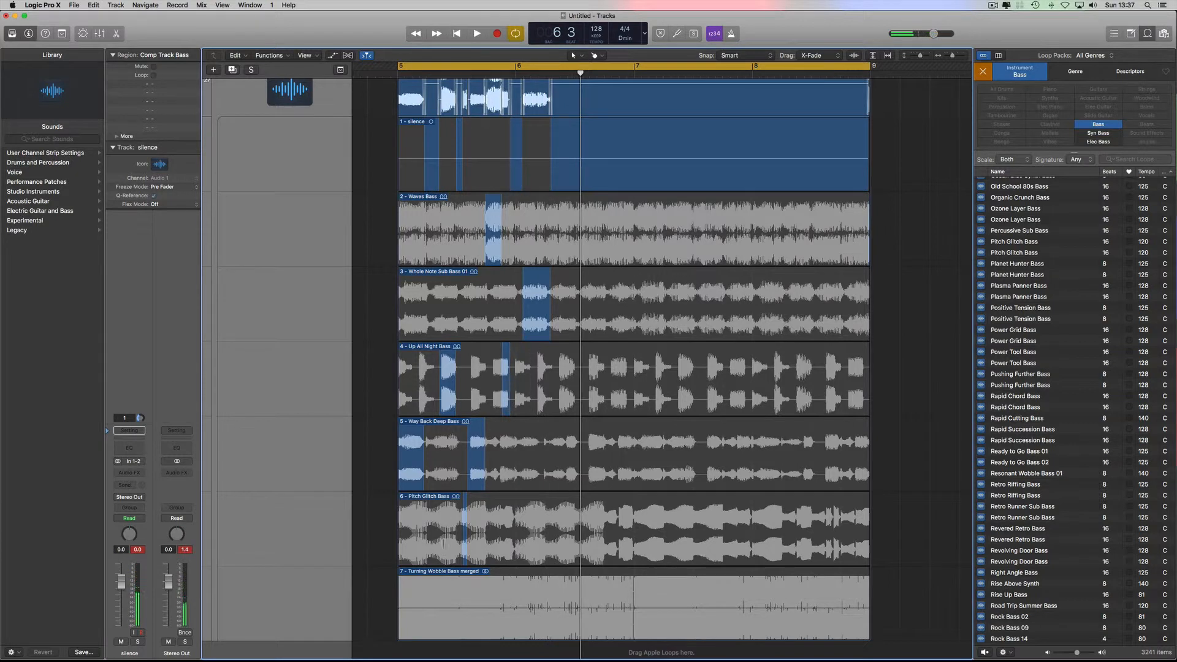
left_click_drag(429, 515, 388, 516)
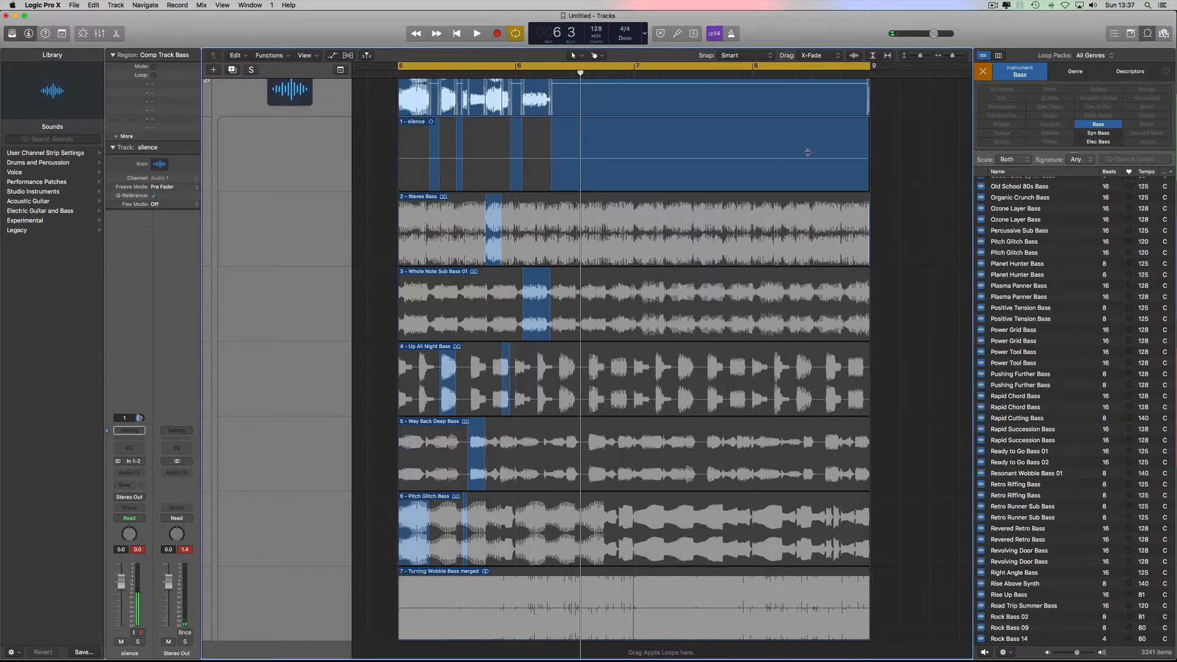
Return the whole comp from bar 5 to bar 9 to the silence take
left_click_drag(594, 149, 320, 159)
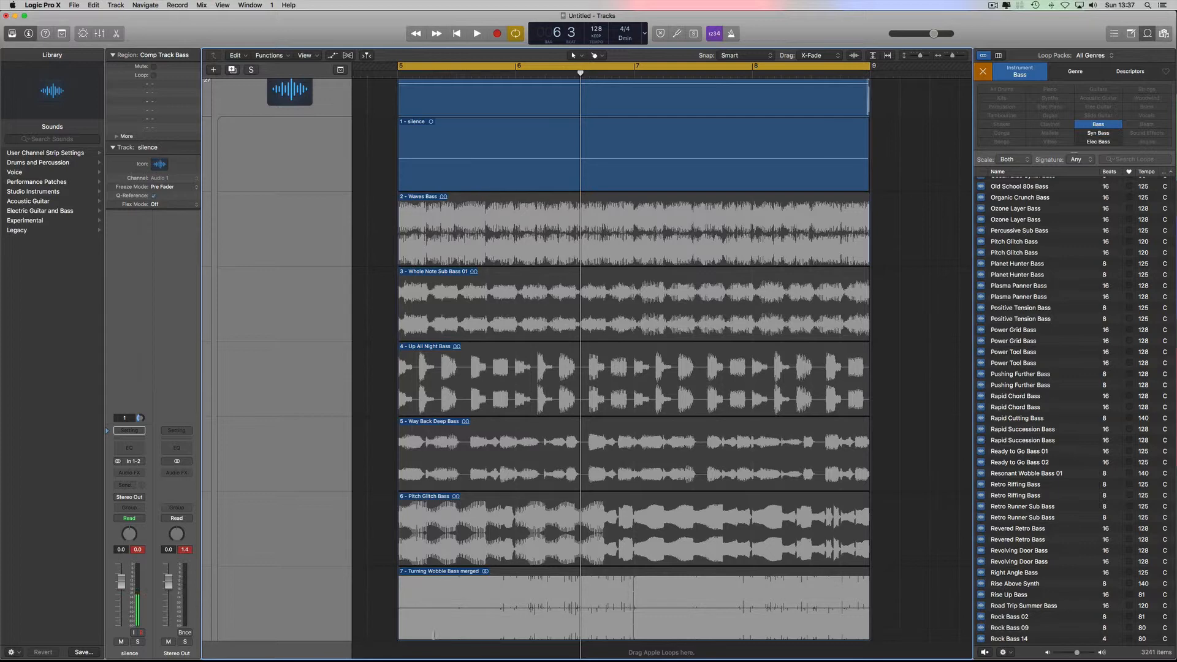
key("ctrl+Up")
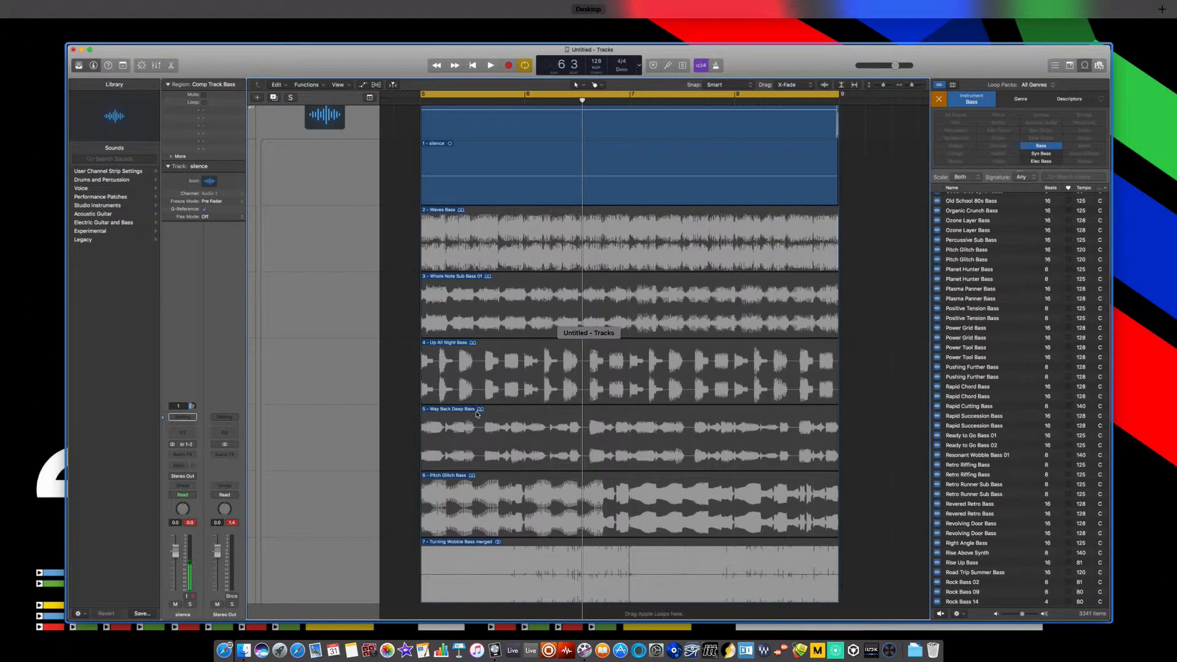
left_click(461, 288)
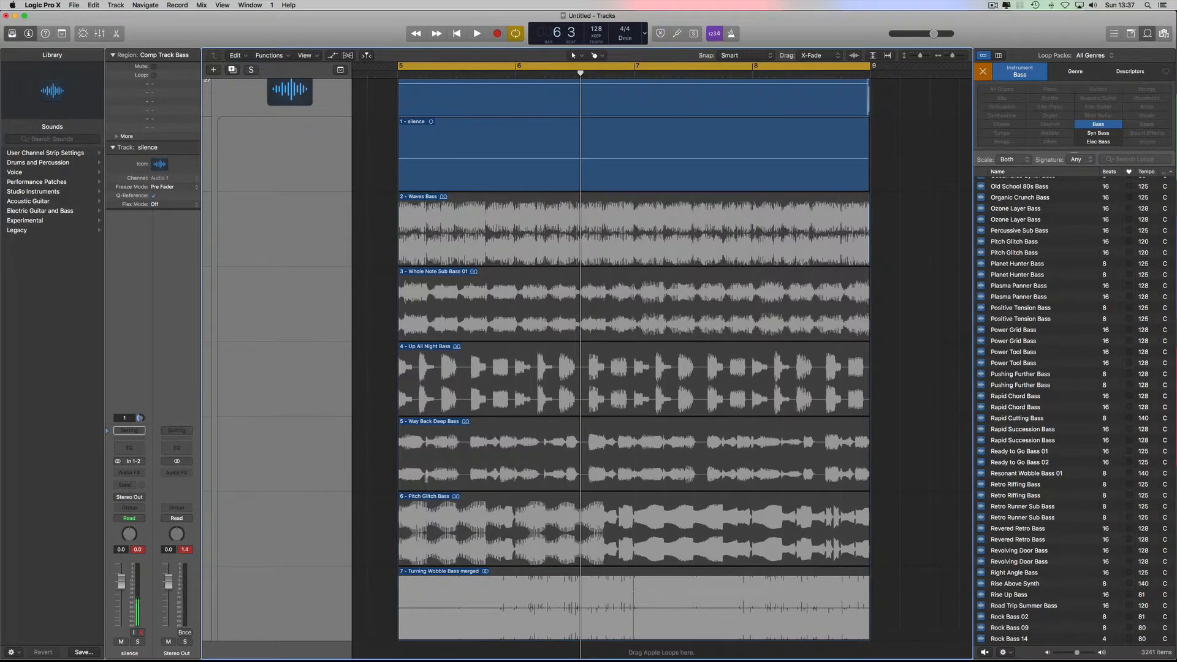
Try the Way Back Deep Bass, Pitch Glitch Bass and Whole Note Sub Bass 01 takes in turn for the opening beat of bar 5
left_click_drag(422, 443, 381, 445)
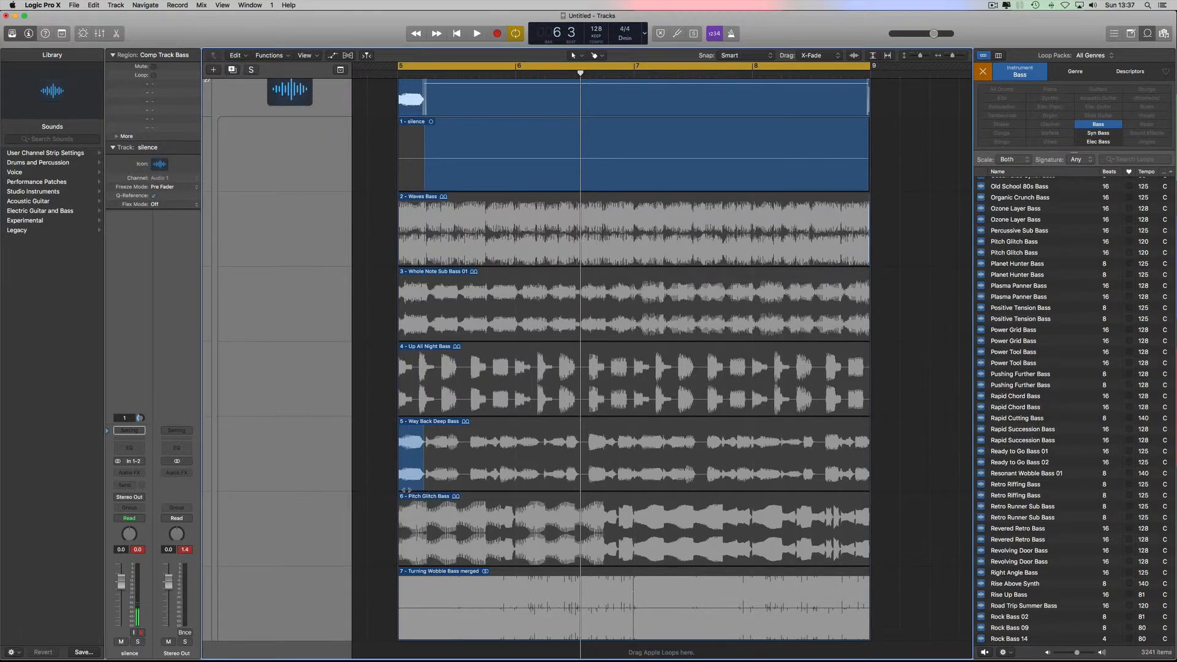
key("space")
key("space")
scroll(406, 476, "right", 1)
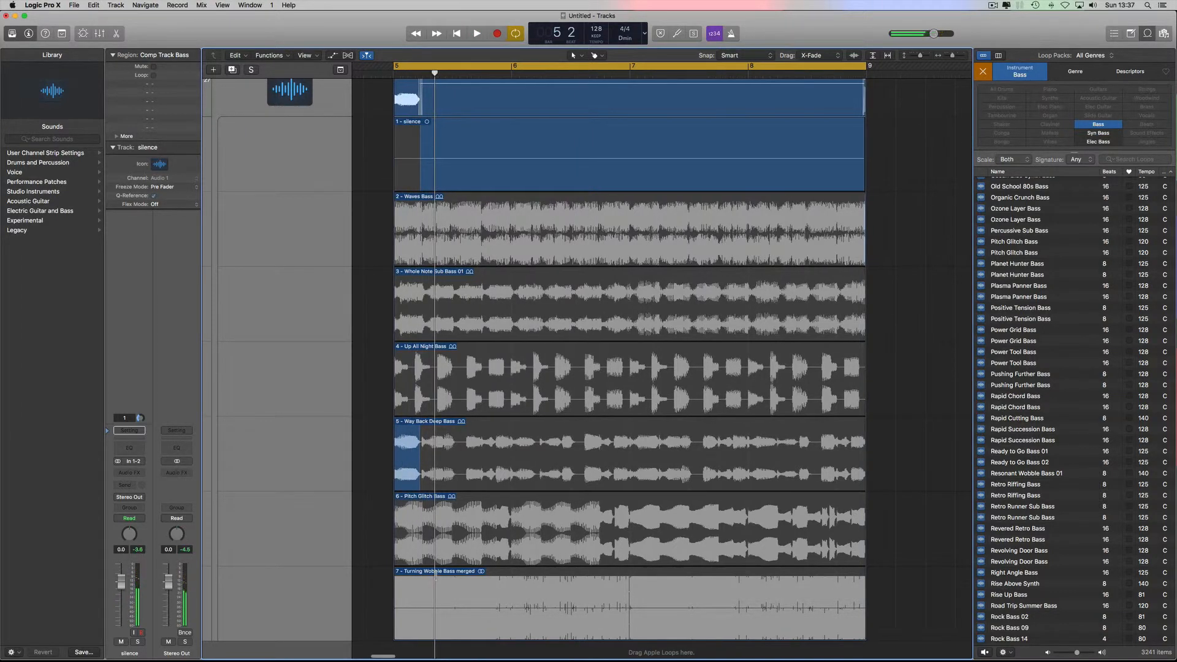
left_click_drag(424, 519, 379, 519)
key("space")
key("space")
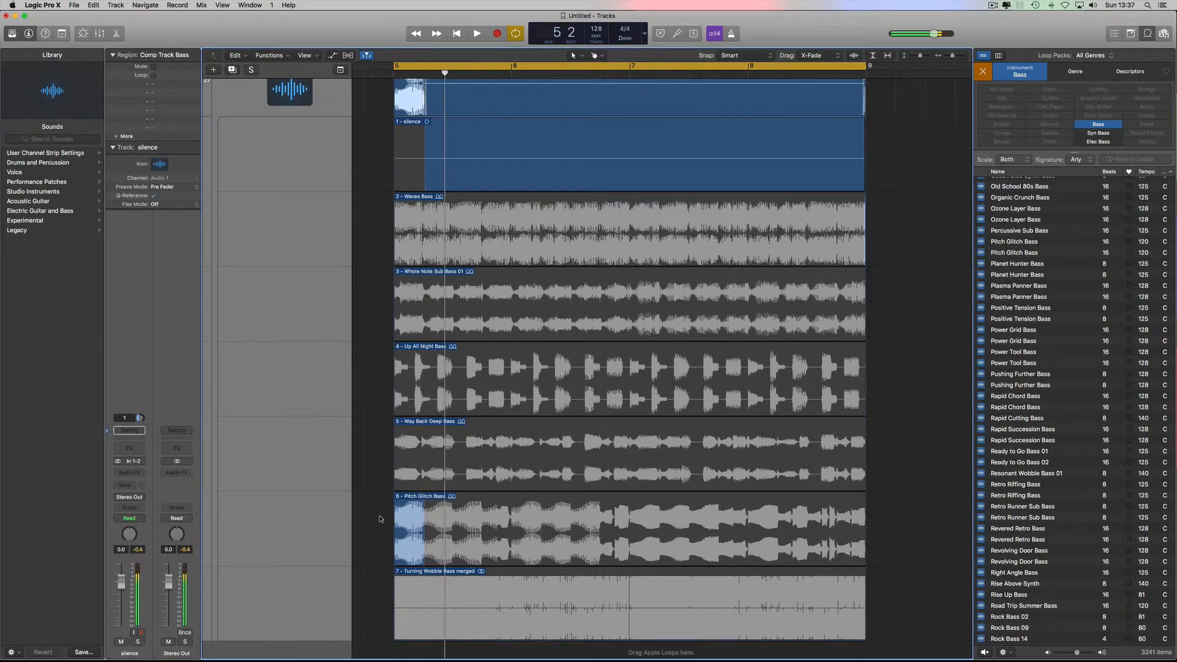
left_click(399, 301)
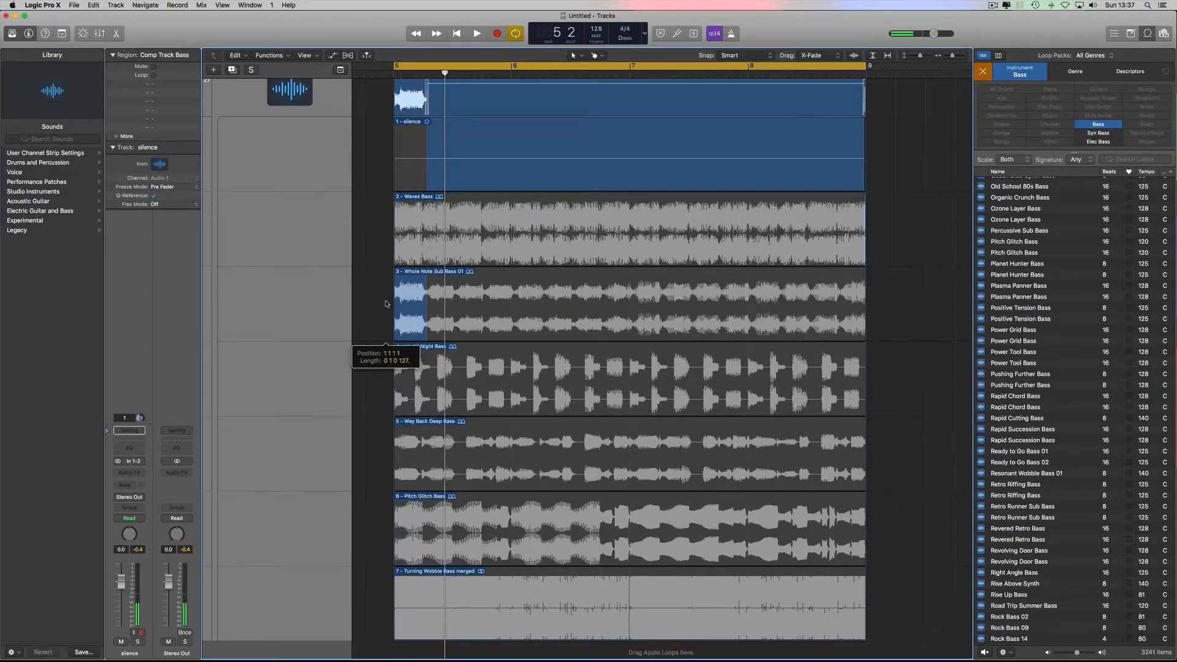
Use the Waves Bass take for the opening beat of bar 5 and play back the comp
left_click_drag(421, 217, 380, 218)
key("space")
key("space")
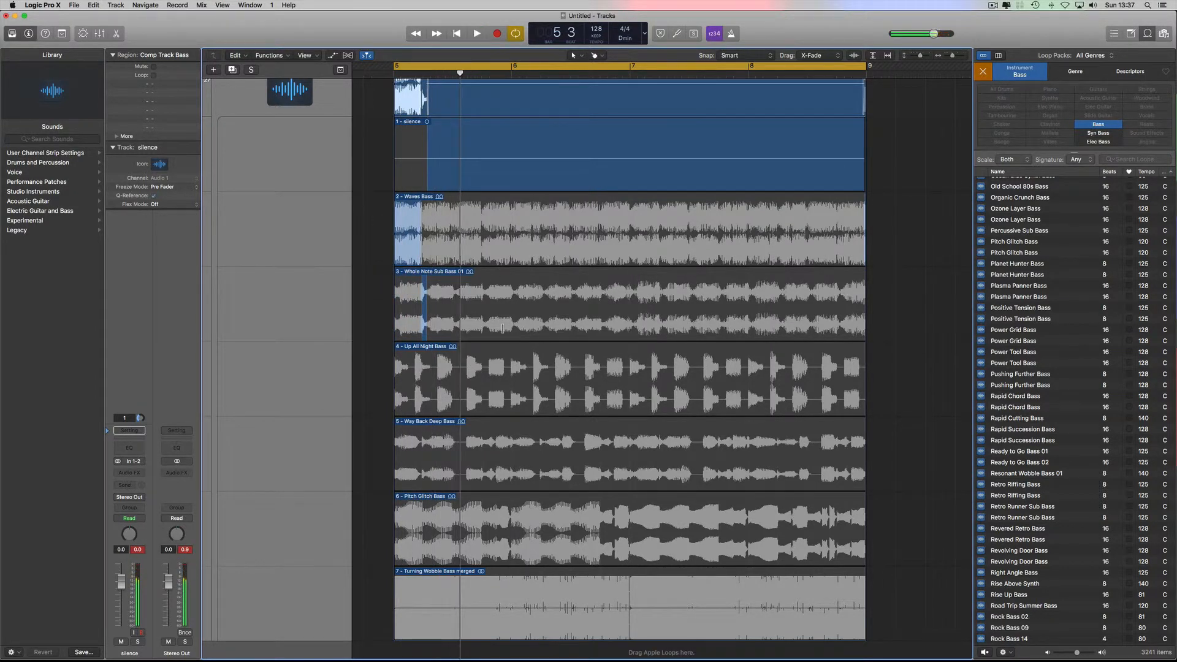
Lower the silence track's volume to -12.6 dB and play back the comp with the drums
scroll(362, 140, "up", 5)
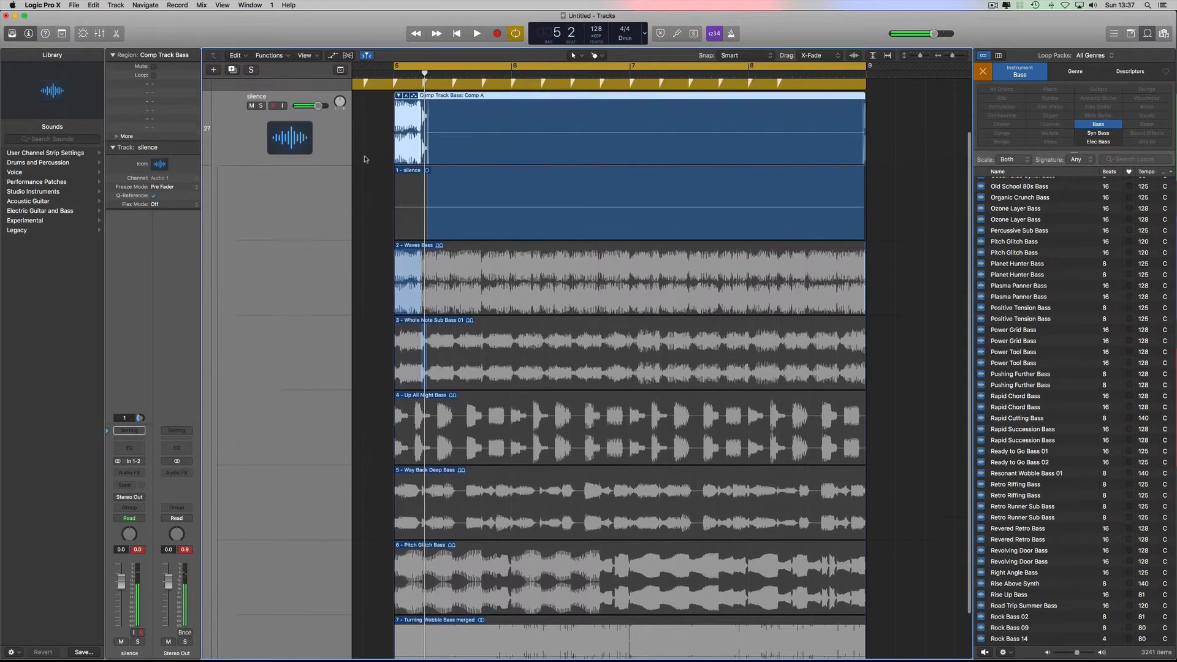
left_click_drag(318, 169, 312, 168)
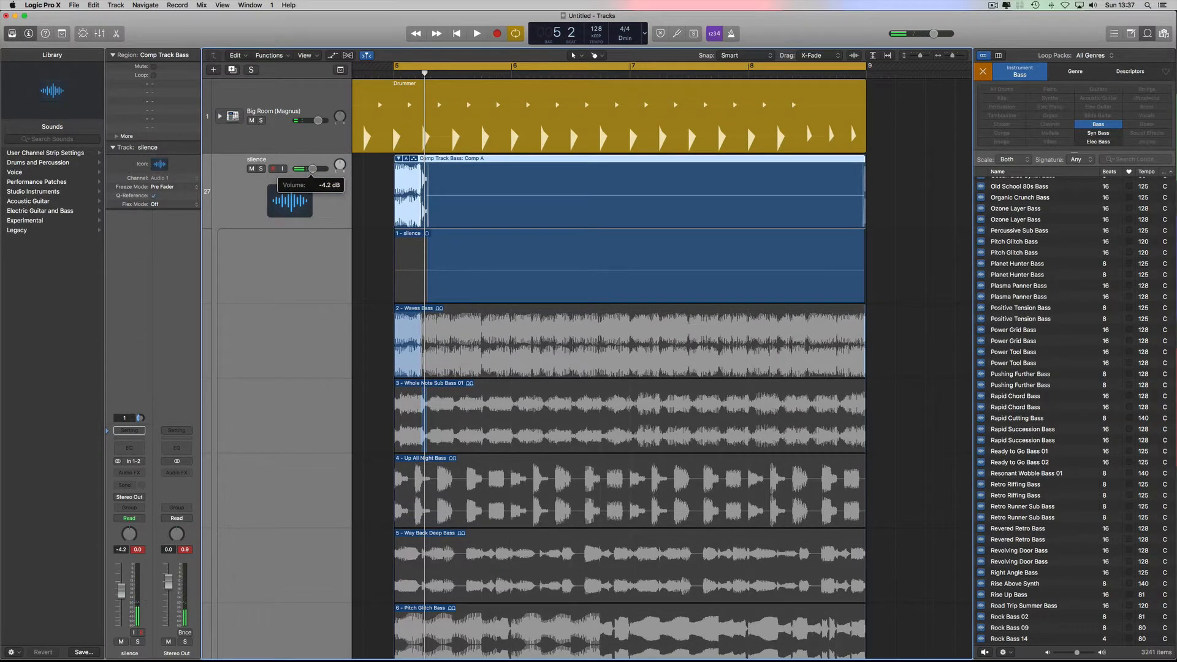
key("space")
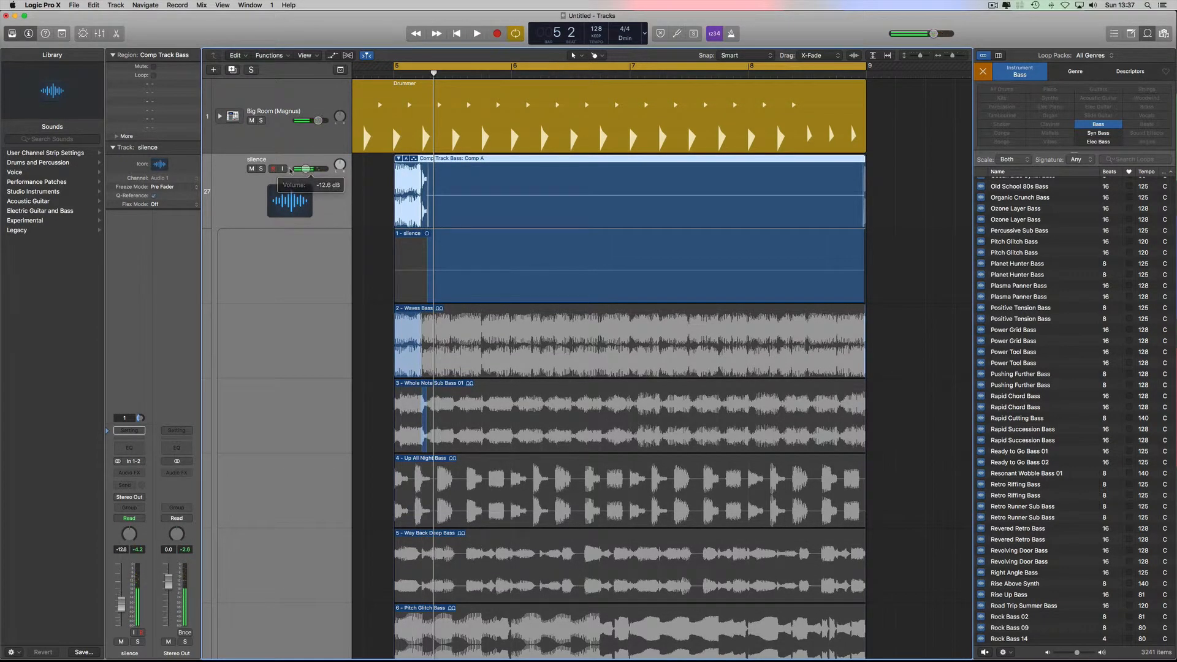
key("space")
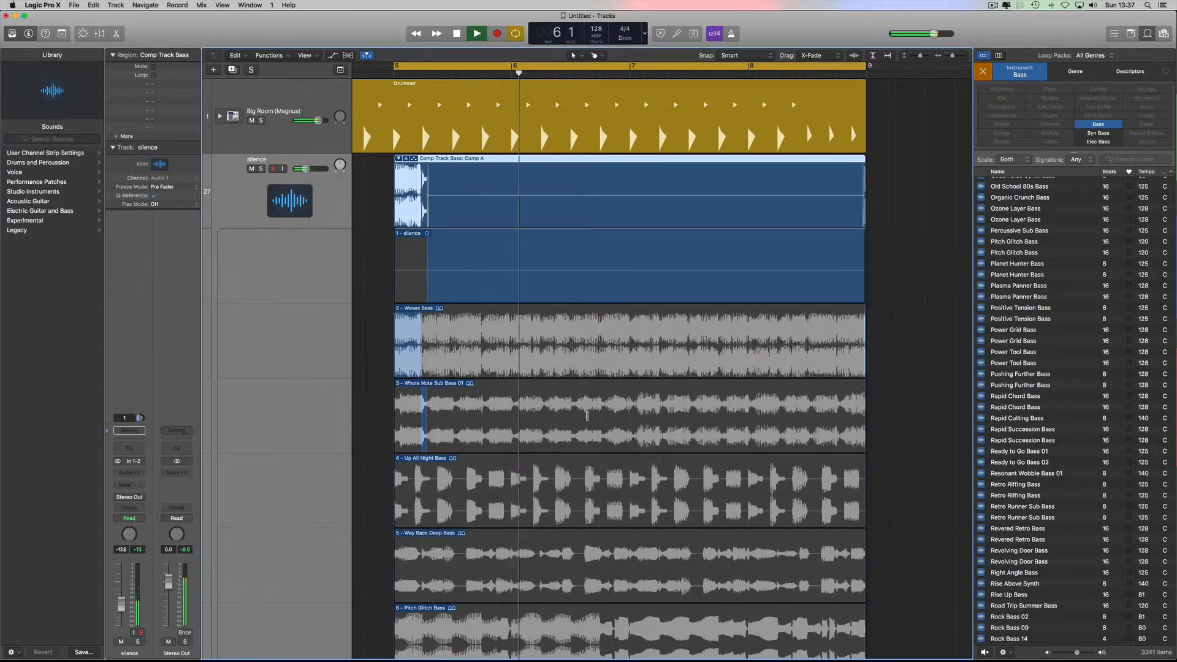
key("space")
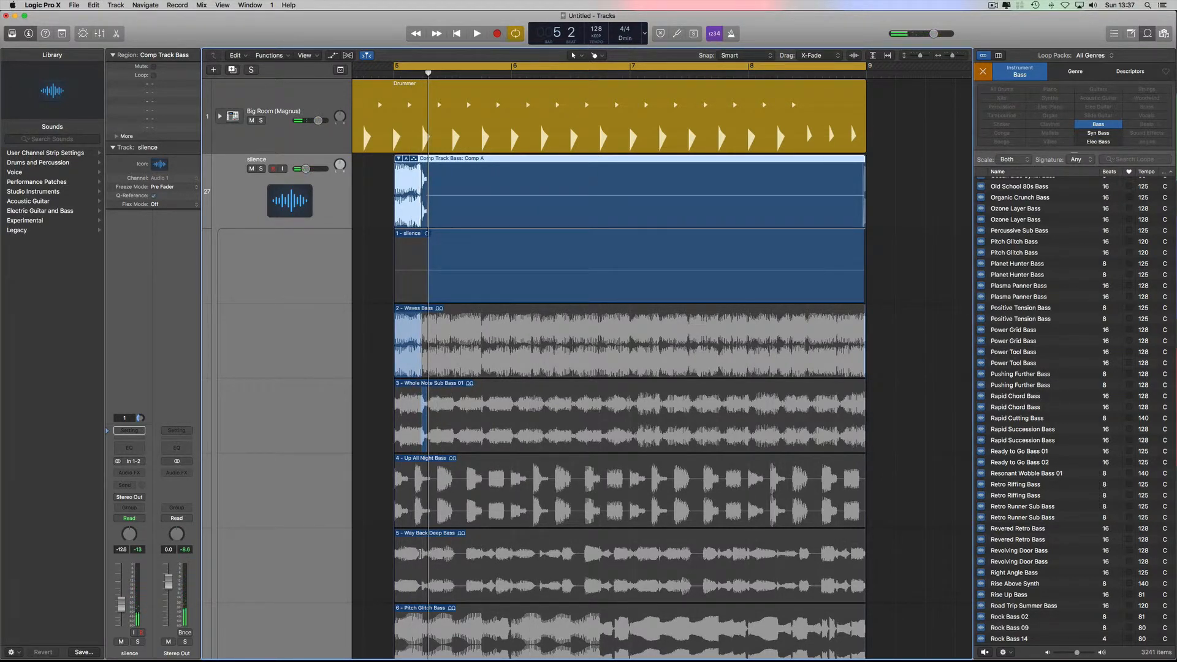
Comp beat 2 of bar 5 from Way Back Deep Bass and the latter part of beat 3 from Up All Night Bass, playing back each addition
left_click_drag(420, 554, 453, 554)
key("space")
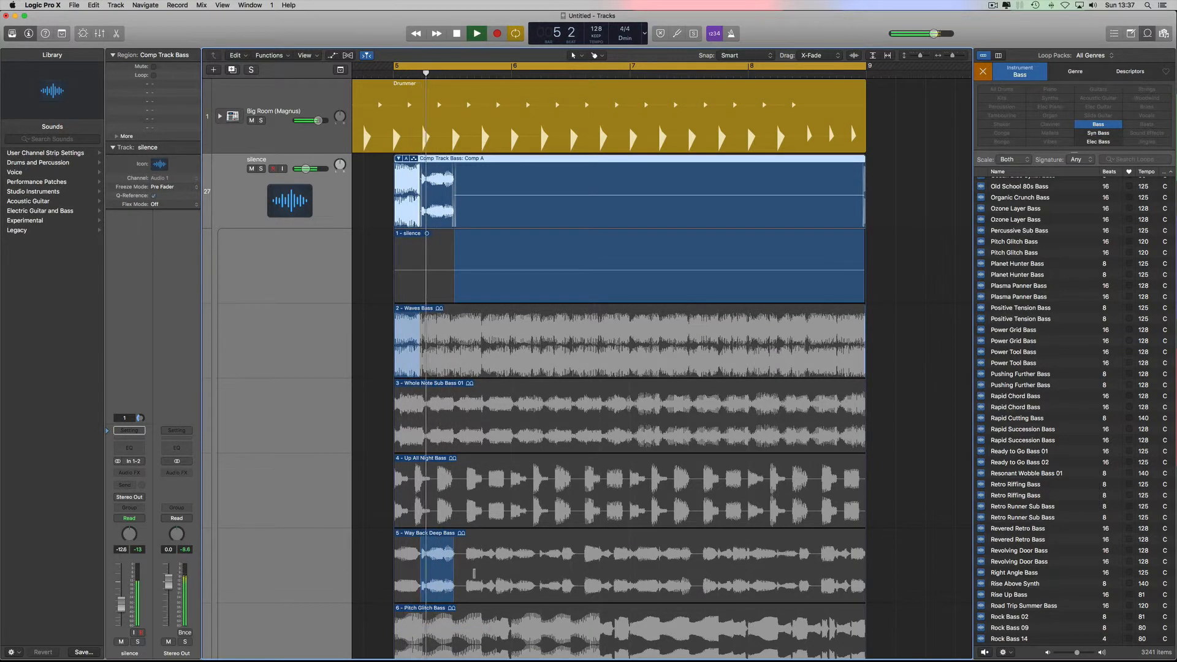
key("space")
left_click_drag(465, 477, 484, 477)
key("space")
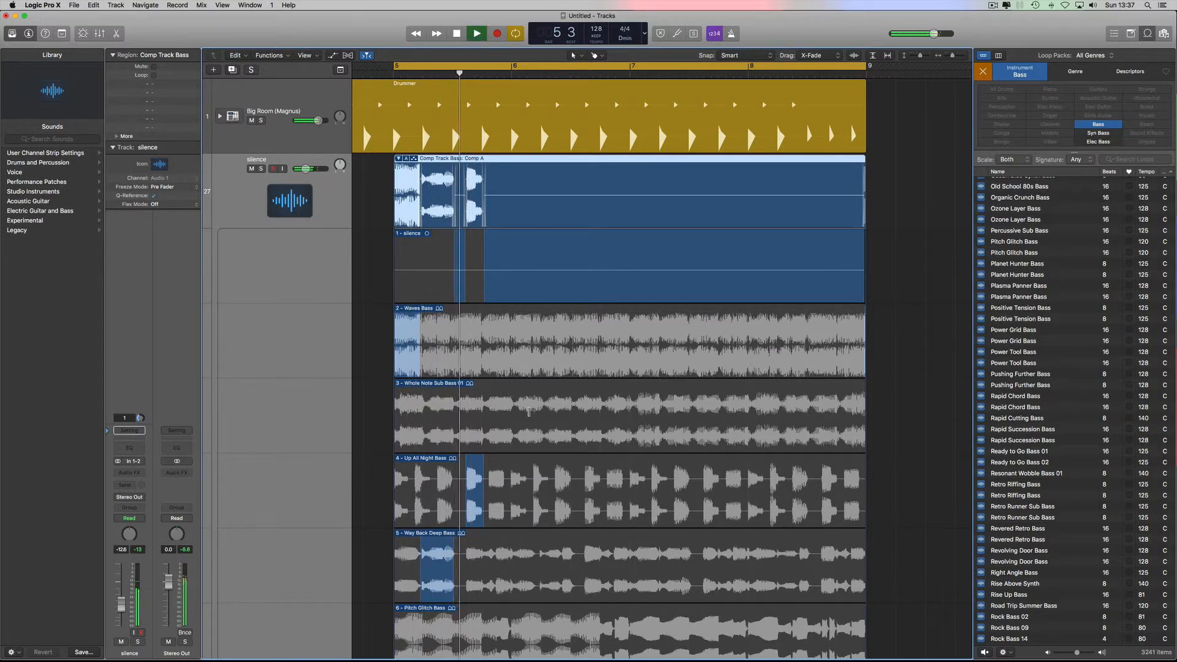
key("space")
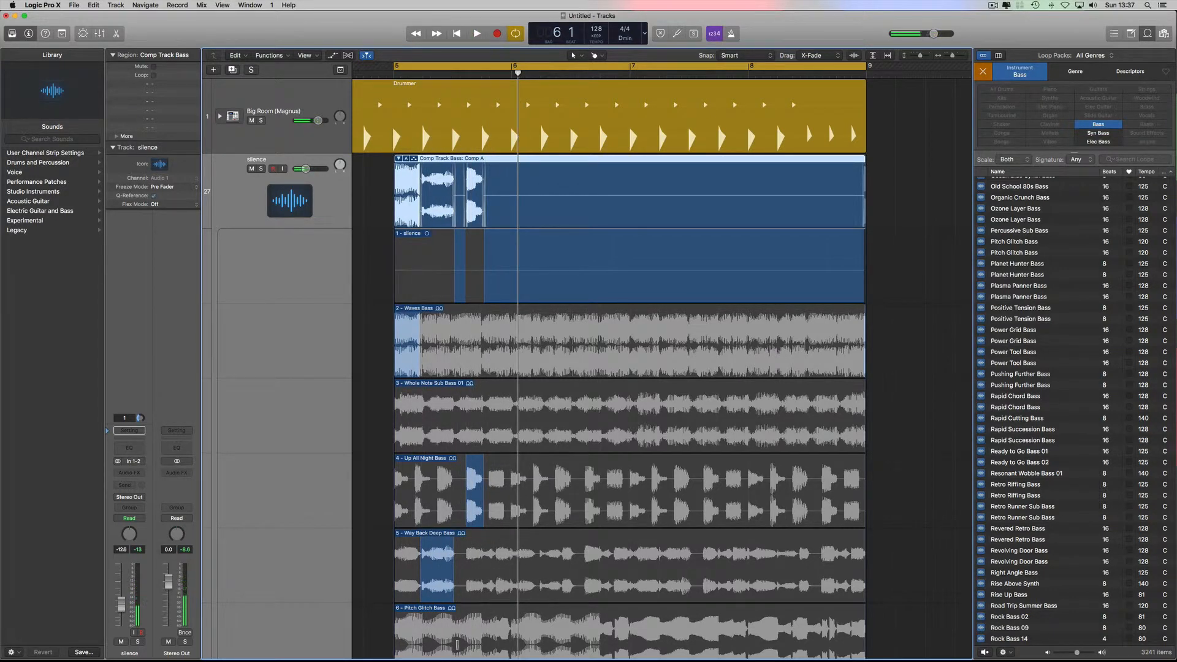
Fill the gap at the start of beat 3 in bar 5 with the Pitch Glitch Bass take and play back the comp
left_click_drag(457, 616, 463, 620)
key("space")
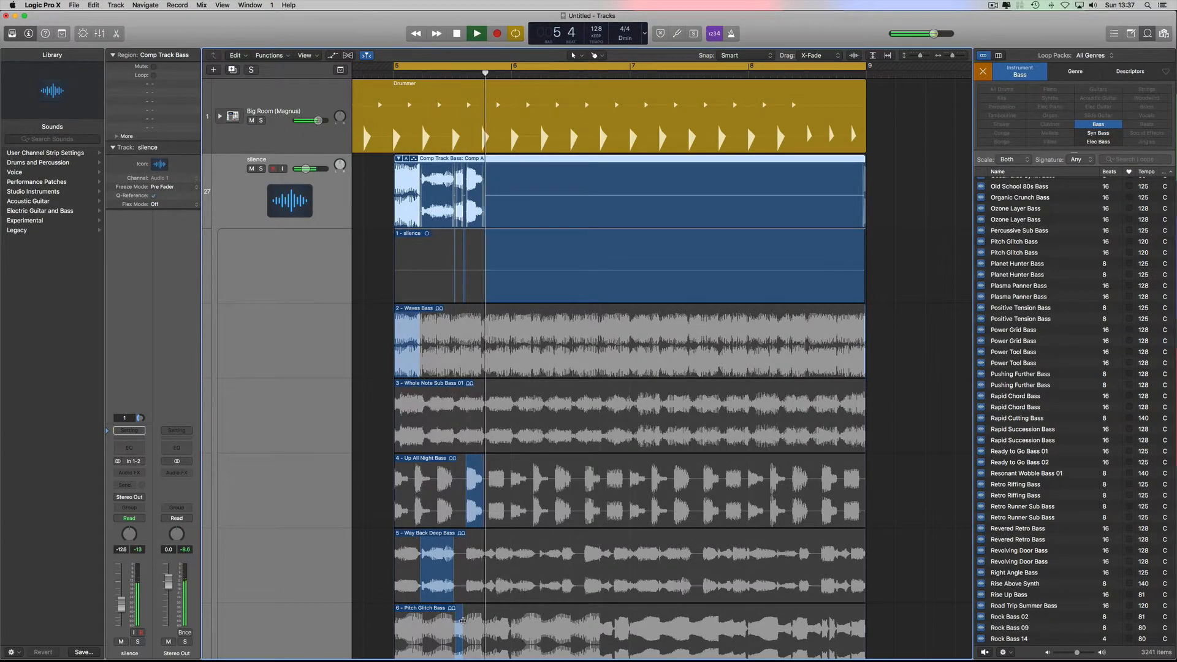
key("space")
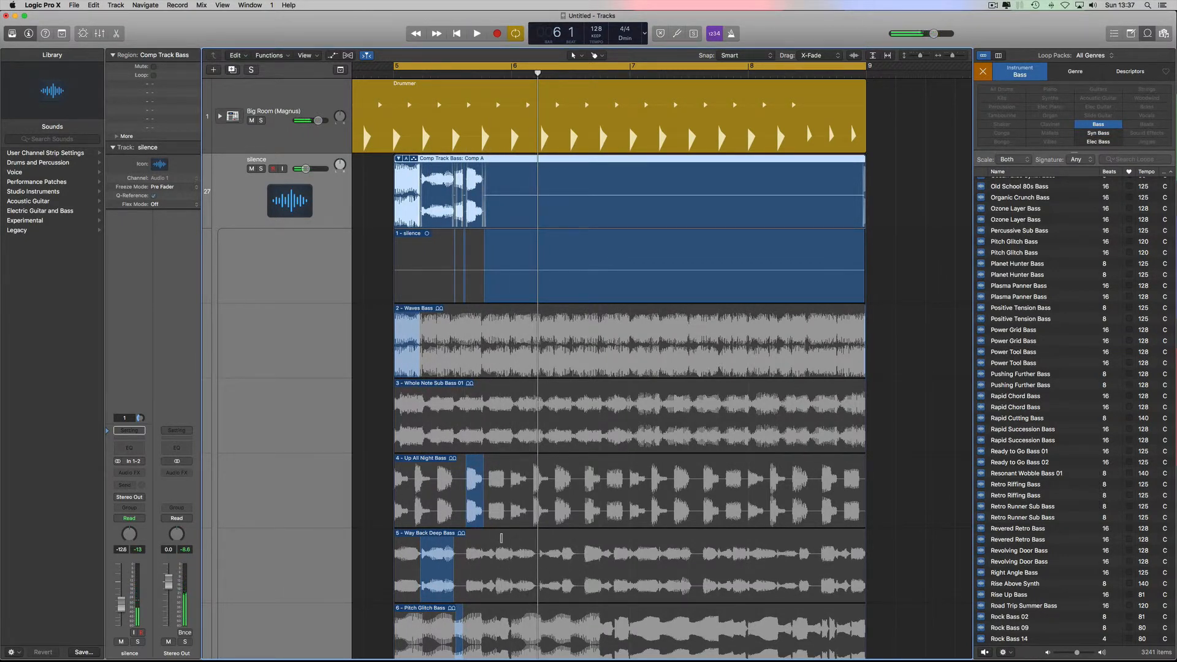
key("space")
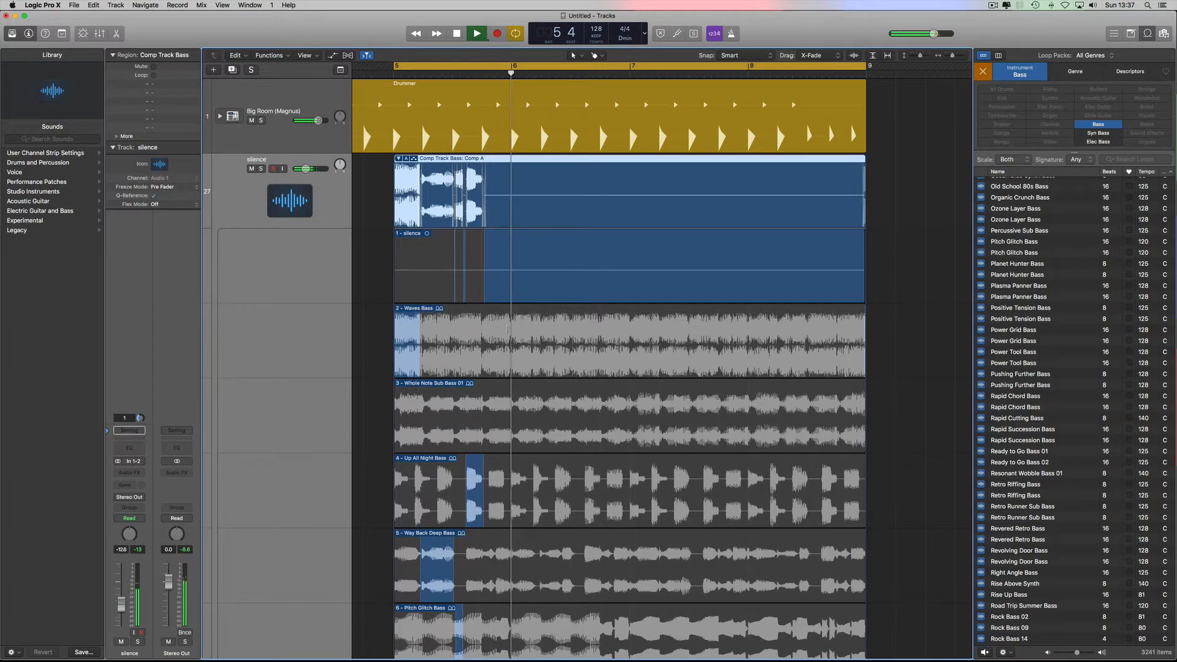
key("space")
Comp the start of bar 6 from Waves Bass followed by a short section of Whole Note Sub Bass 01, and play it back
left_click_drag(511, 320, 532, 322)
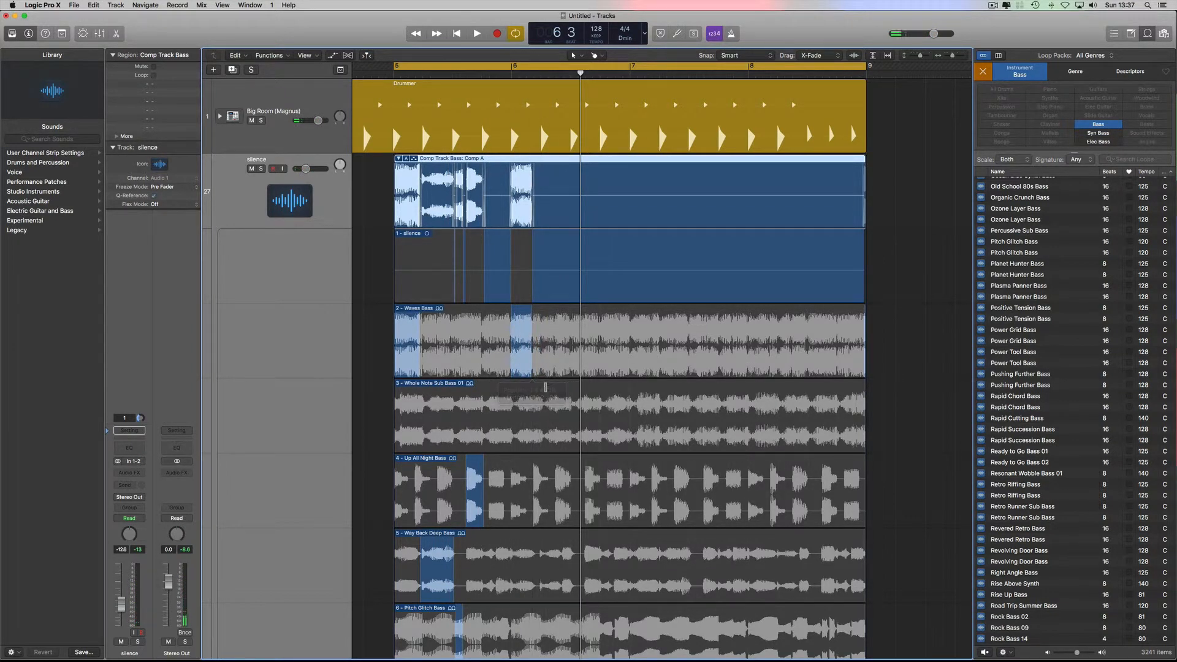
left_click_drag(532, 466, 546, 487)
key("space")
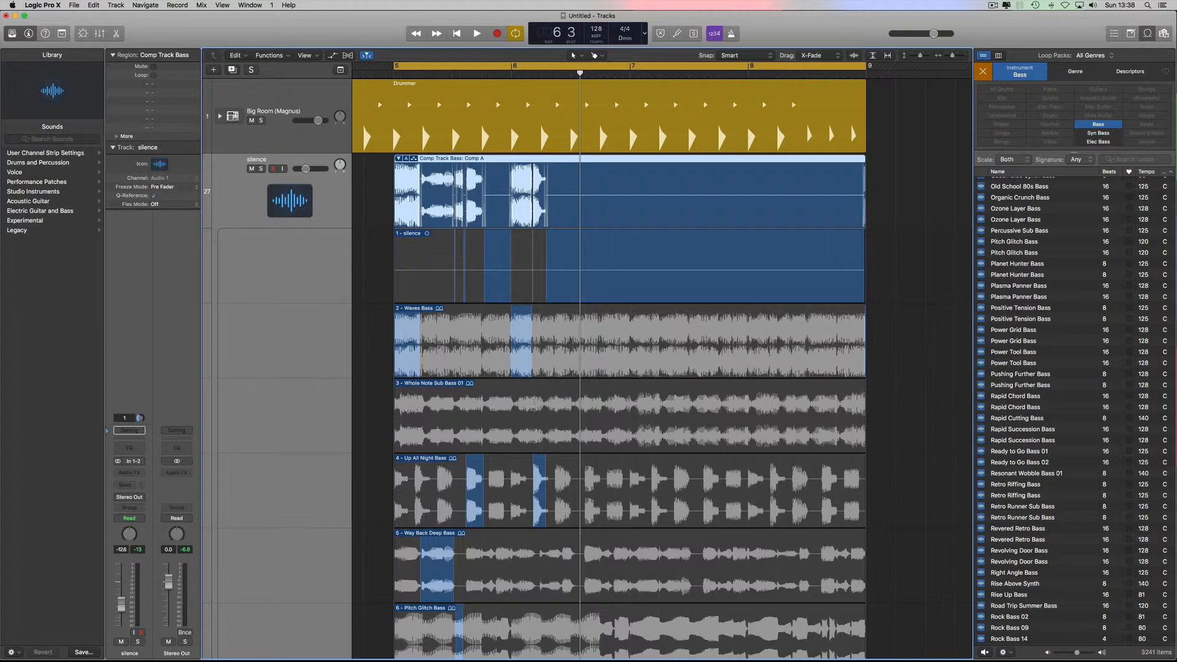
left_click_drag(533, 402, 545, 401)
key("space")
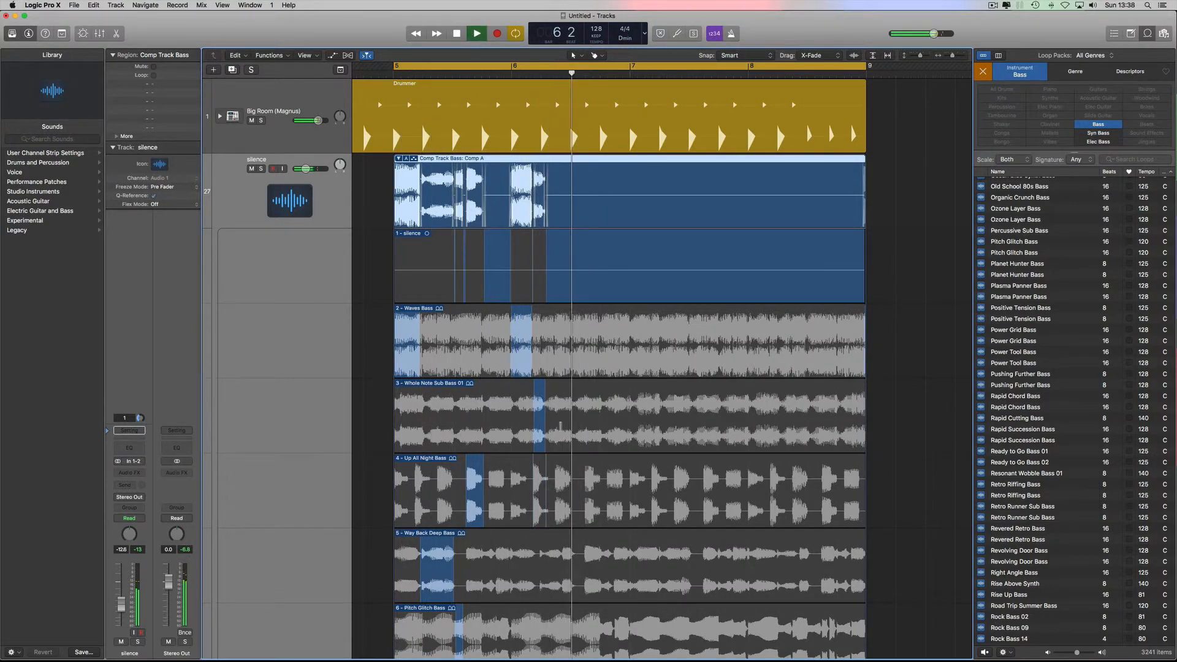
Comp a short section of Up All Night Bass after beat 2 of bar 6, then Way Back Deep Bass into beat 4, playing back each addition
key("space")
left_click_drag(554, 478, 600, 484)
key("space")
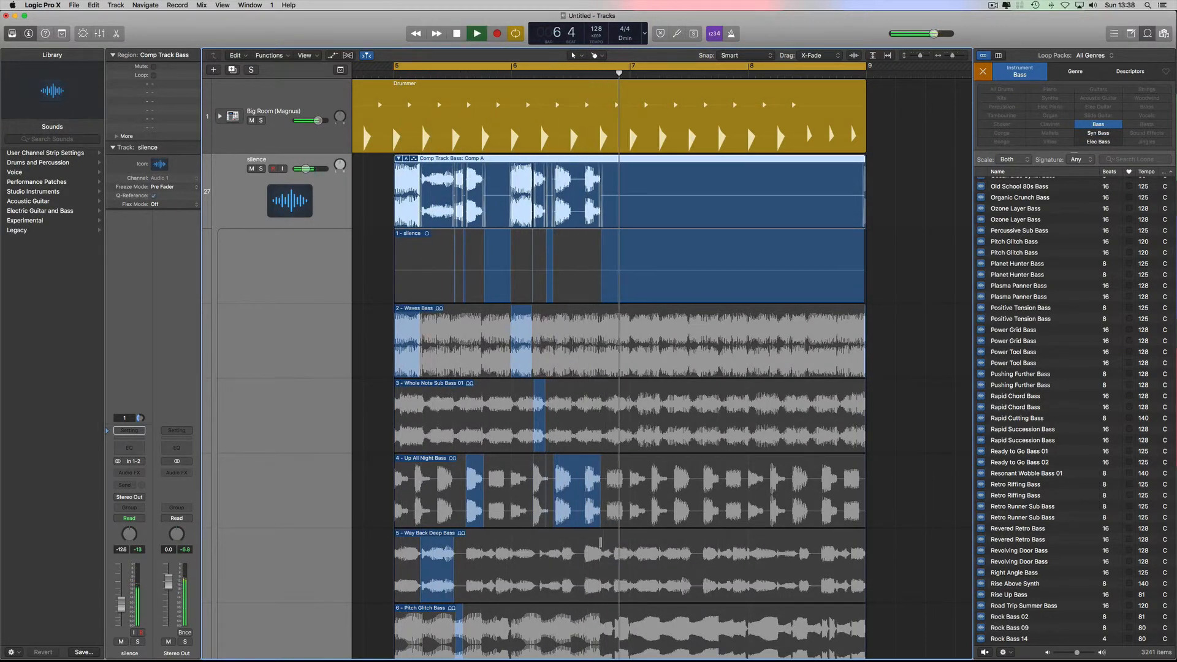
key("space")
left_click_drag(561, 551, 612, 550)
key("space")
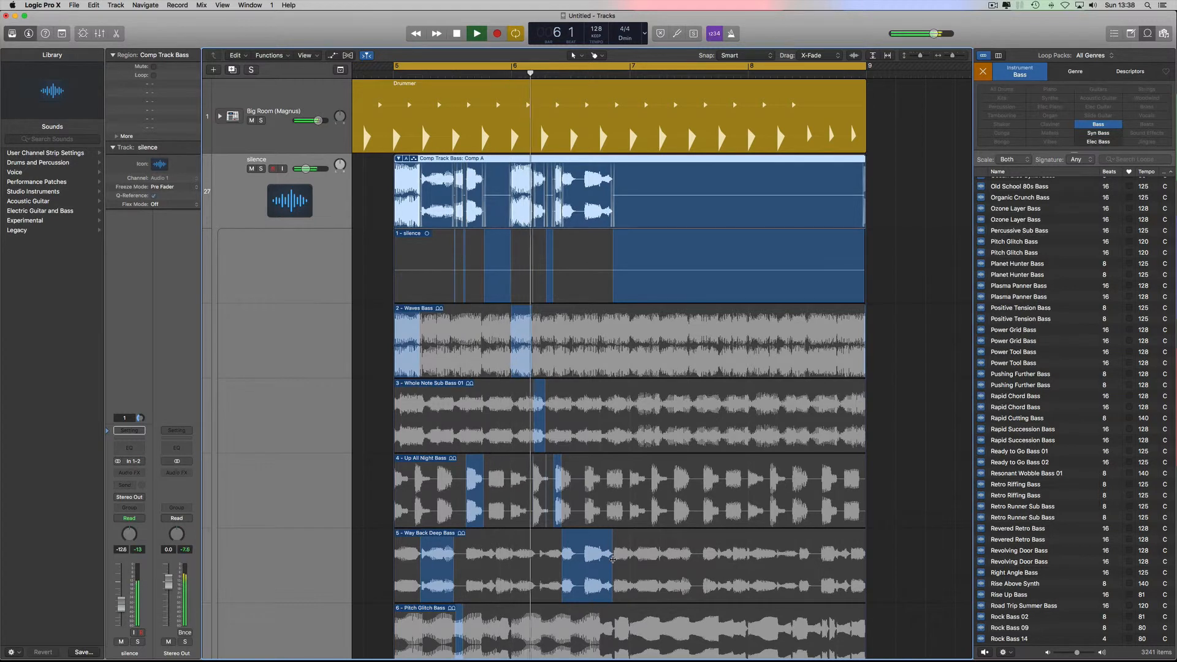
key("space")
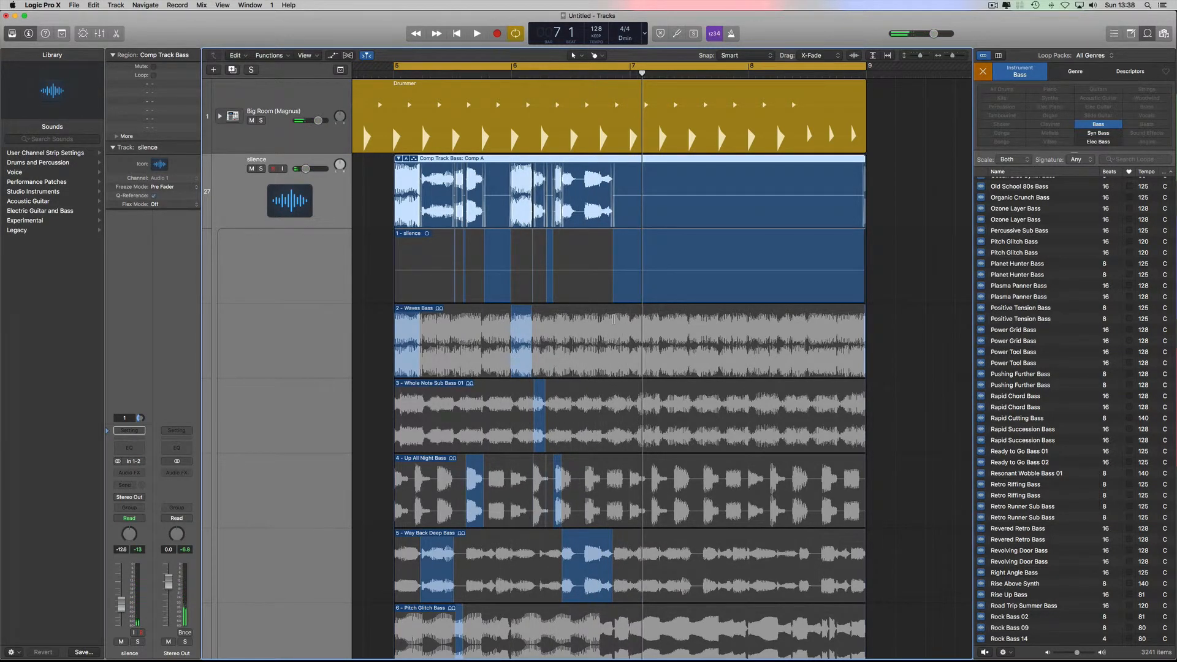
Try Waves Bass across the end of bar 6 into bar 7 during playback, and restore silence over that section
left_click_drag(614, 318, 638, 324)
key("space")
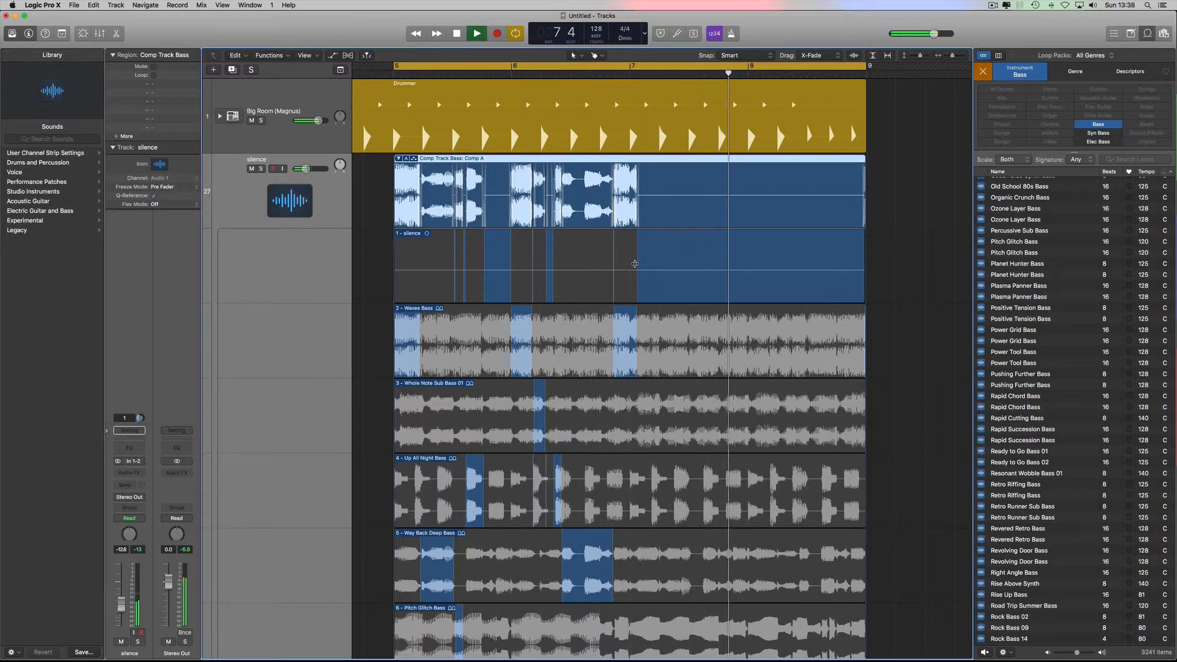
left_click_drag(638, 264, 613, 263)
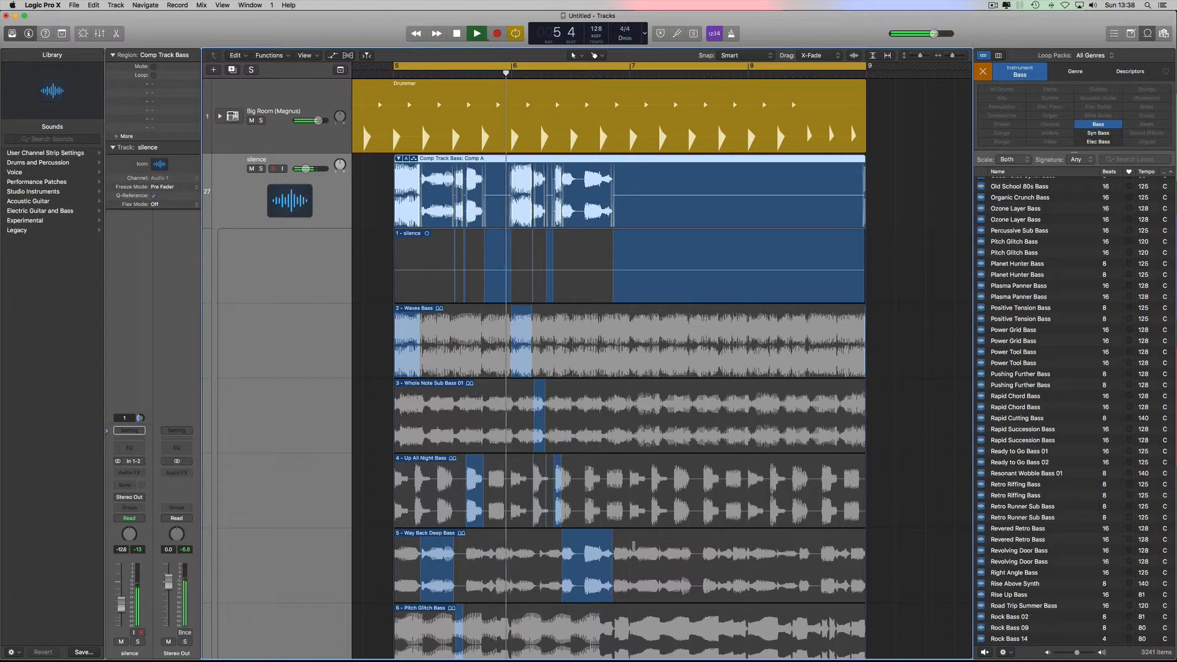
Comp the first two beats of bar 7 from Waves Bass and beat 3 from Whole Note Sub Bass 01 while the comp plays
left_click_drag(634, 551, 691, 551)
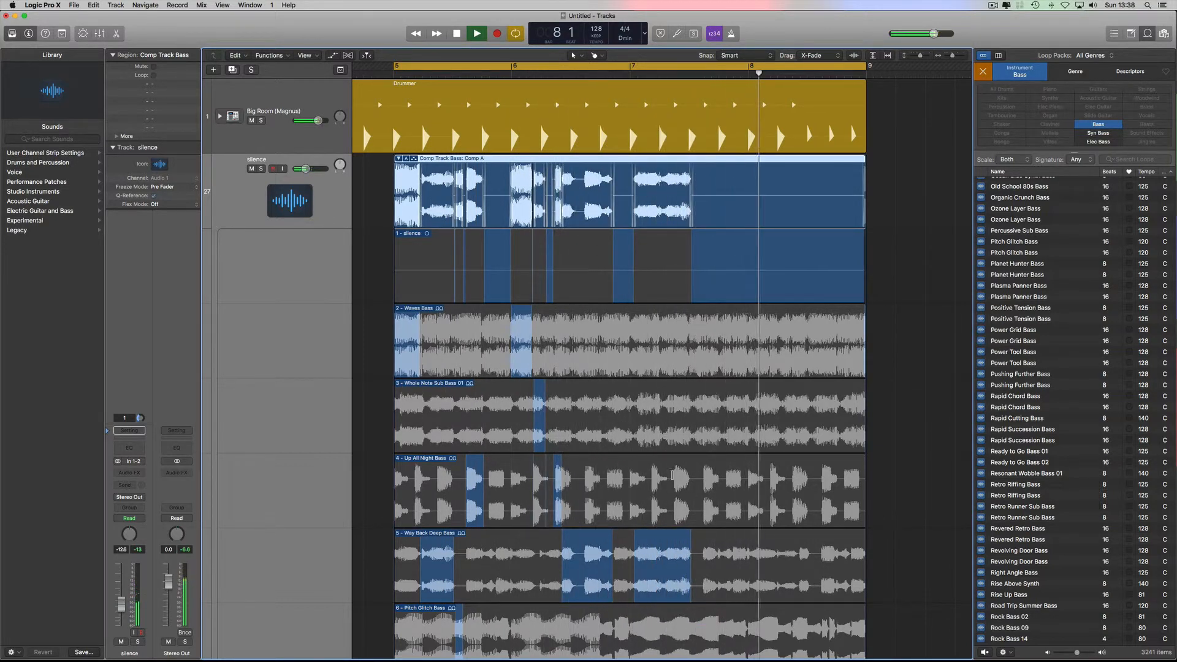
left_click(680, 355)
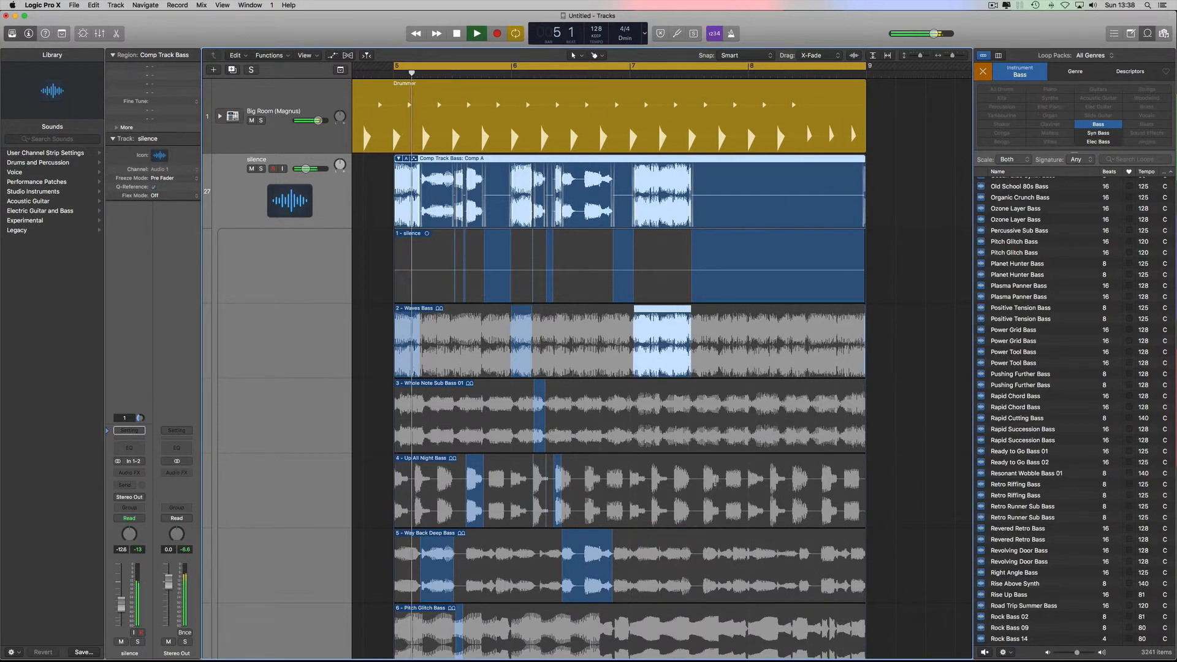
left_click_drag(692, 411, 722, 410)
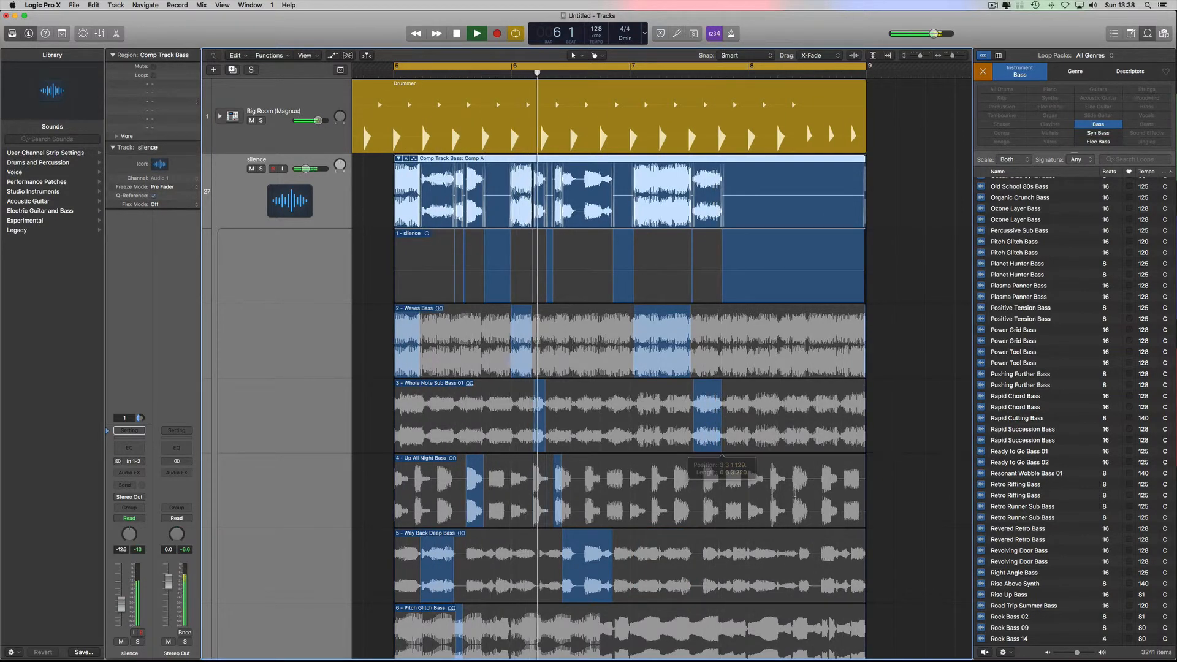
Comp bar 8 from short sections of Way Back Deep Bass, Pitch Glitch Bass and Up All Night Bass, leaving silence between them
left_click_drag(751, 556, 770, 555)
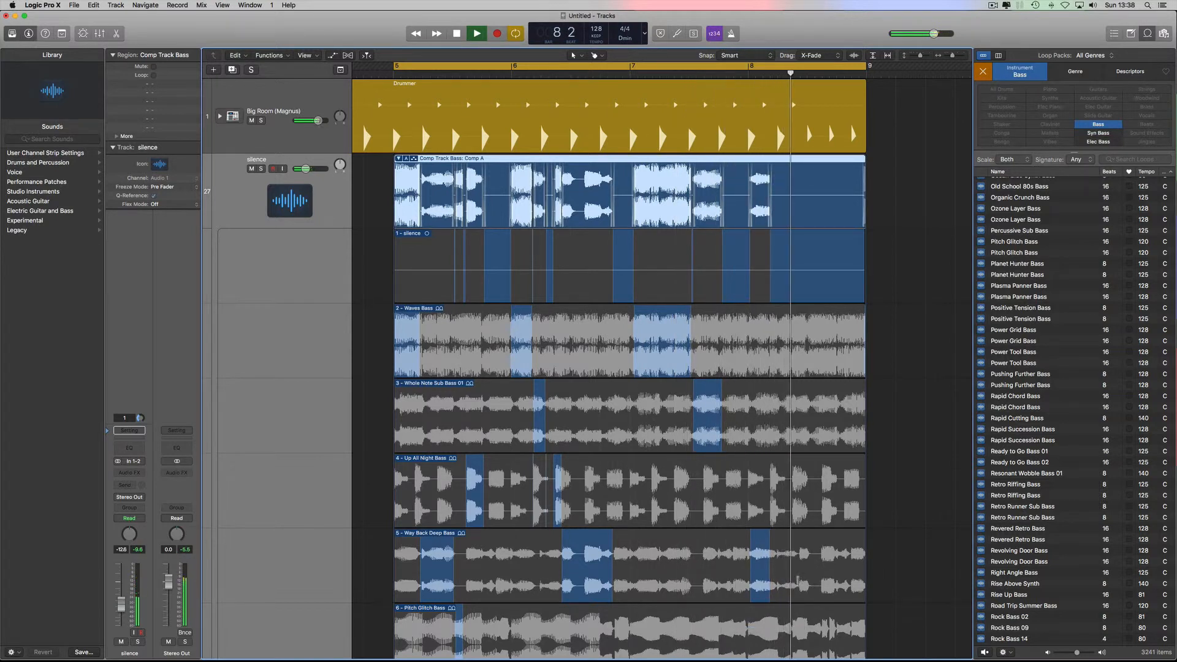
left_click_drag(793, 613, 814, 613)
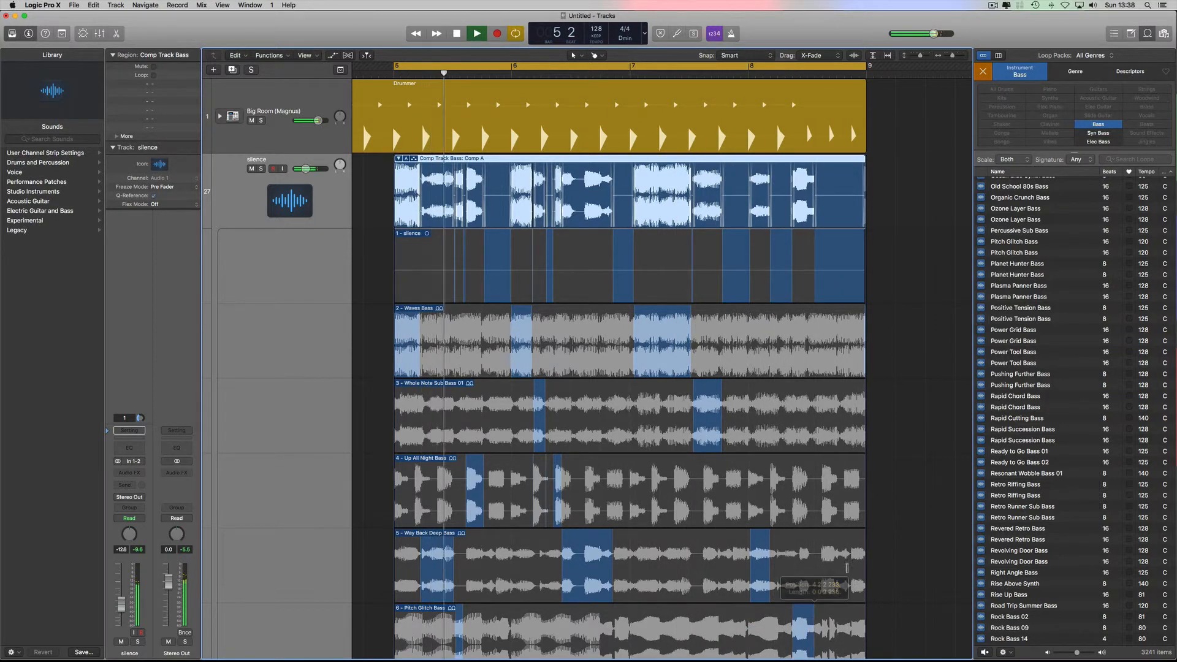
left_click_drag(823, 475, 836, 475)
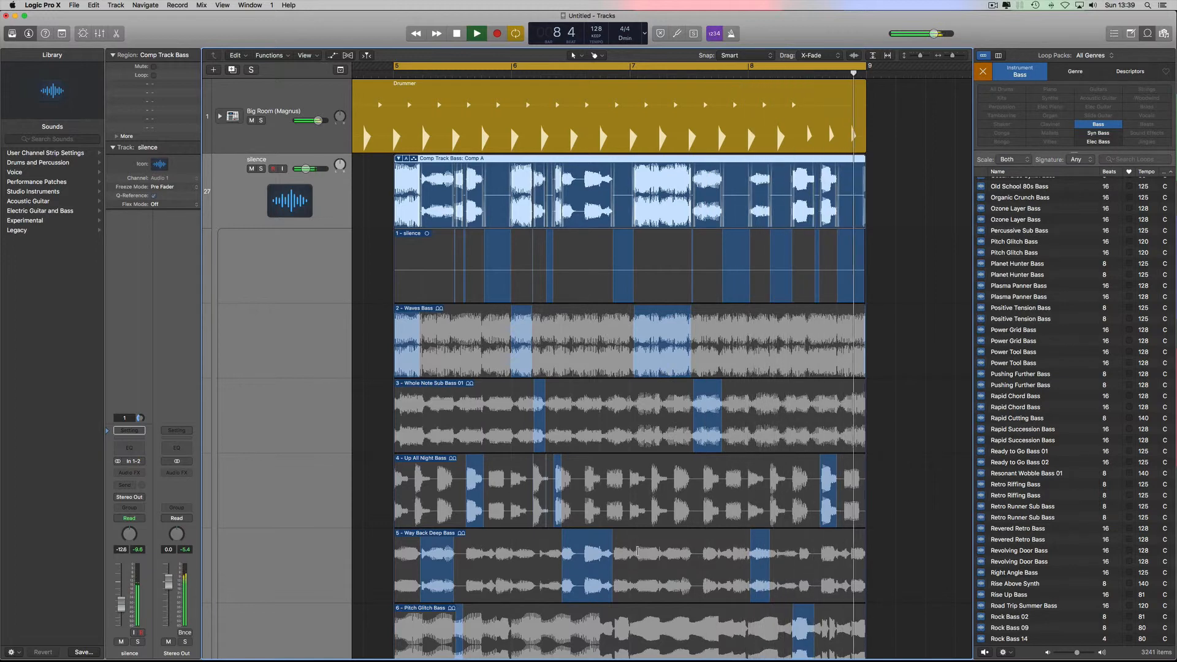
Replace most of beat 1 in bar 7 with Way Back Deep Bass and beat 2 with Pitch Glitch Bass, and listen to the comp
left_click_drag(637, 556, 661, 558)
left_click_drag(667, 625, 693, 627)
mouse_move(745, 641)
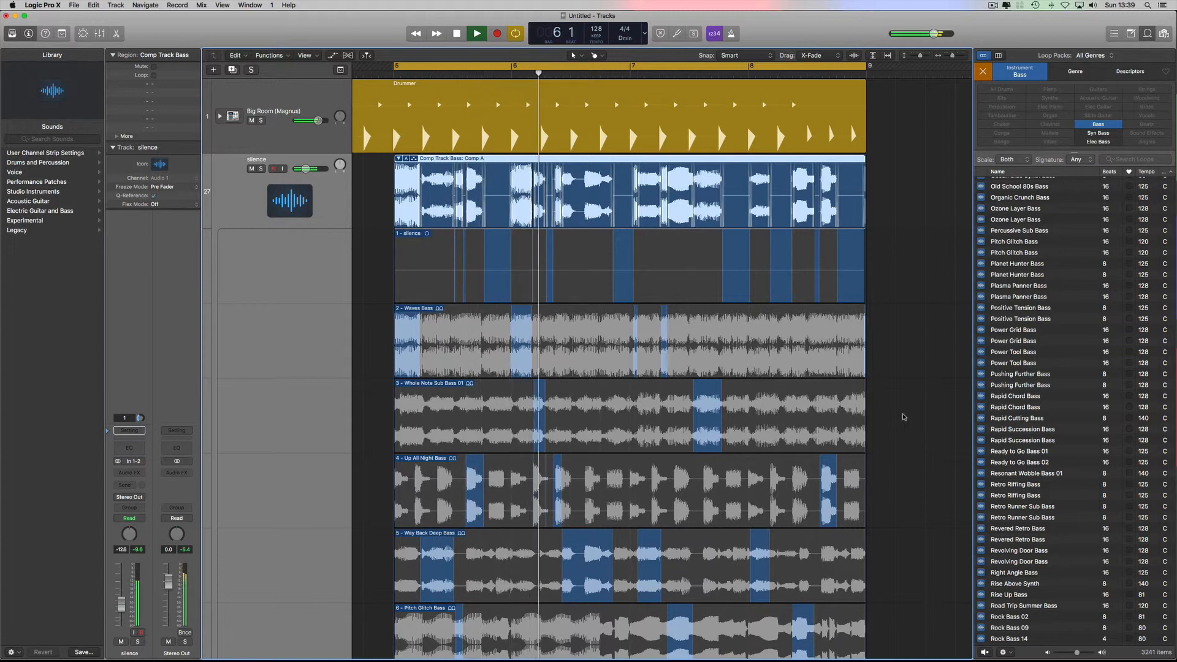
key("space")
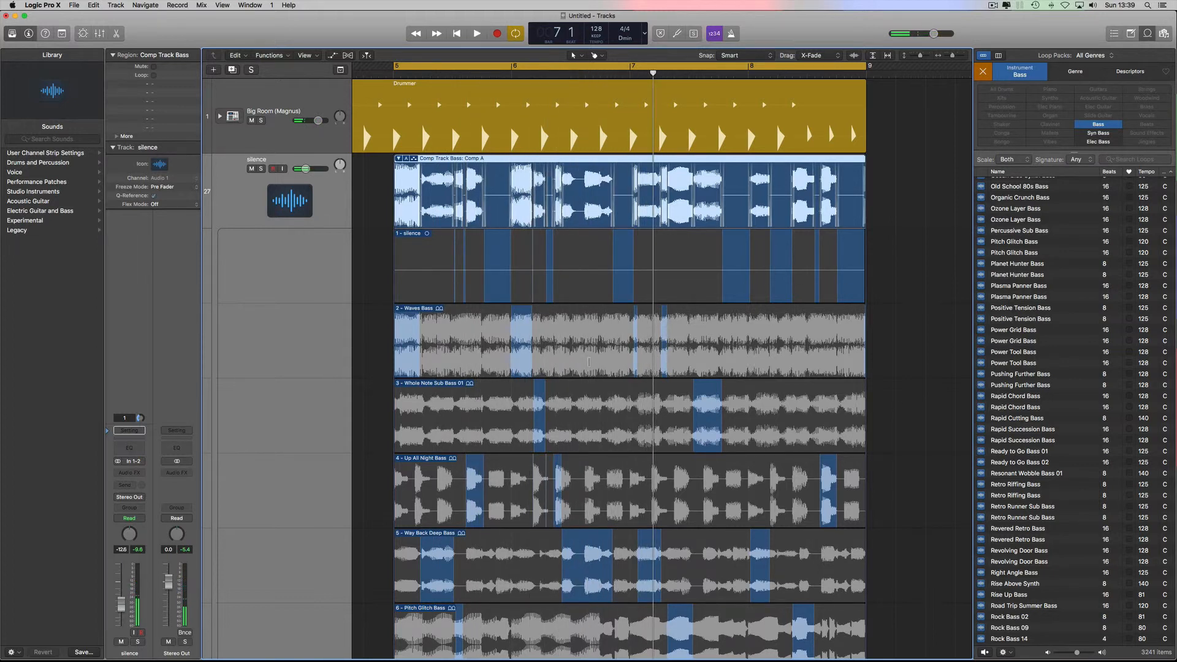
Lower the silence track's volume to -13.8 dB and play back the finished comp
scroll(588, 362, "down", 5)
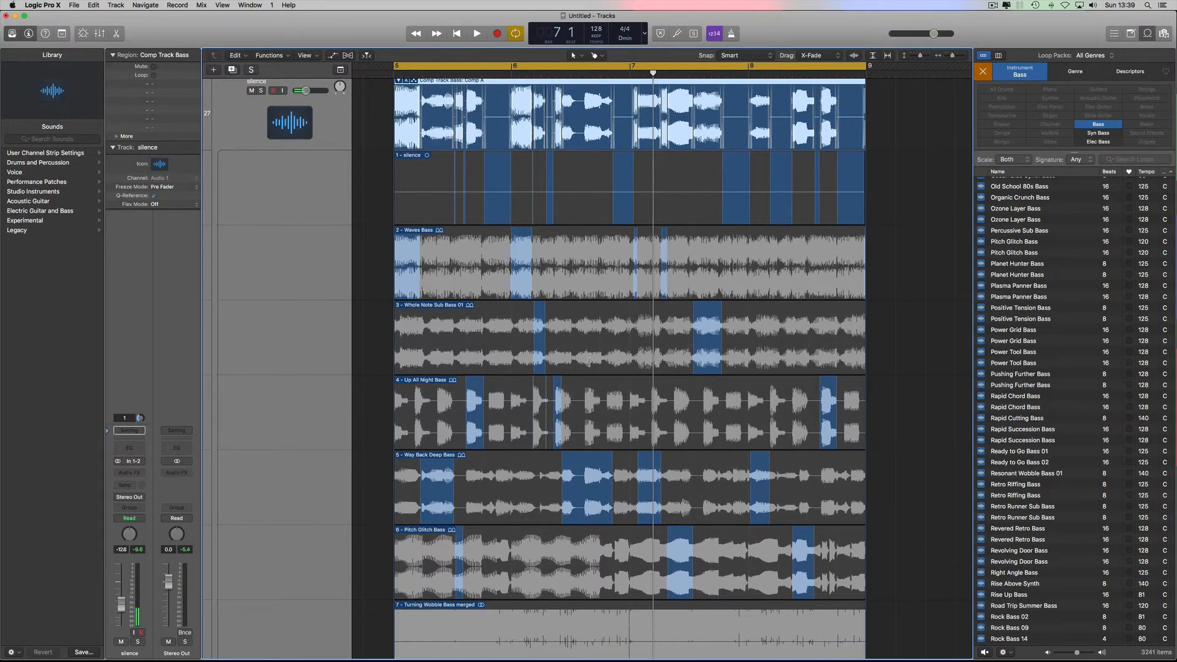
scroll(588, 362, "up", 5)
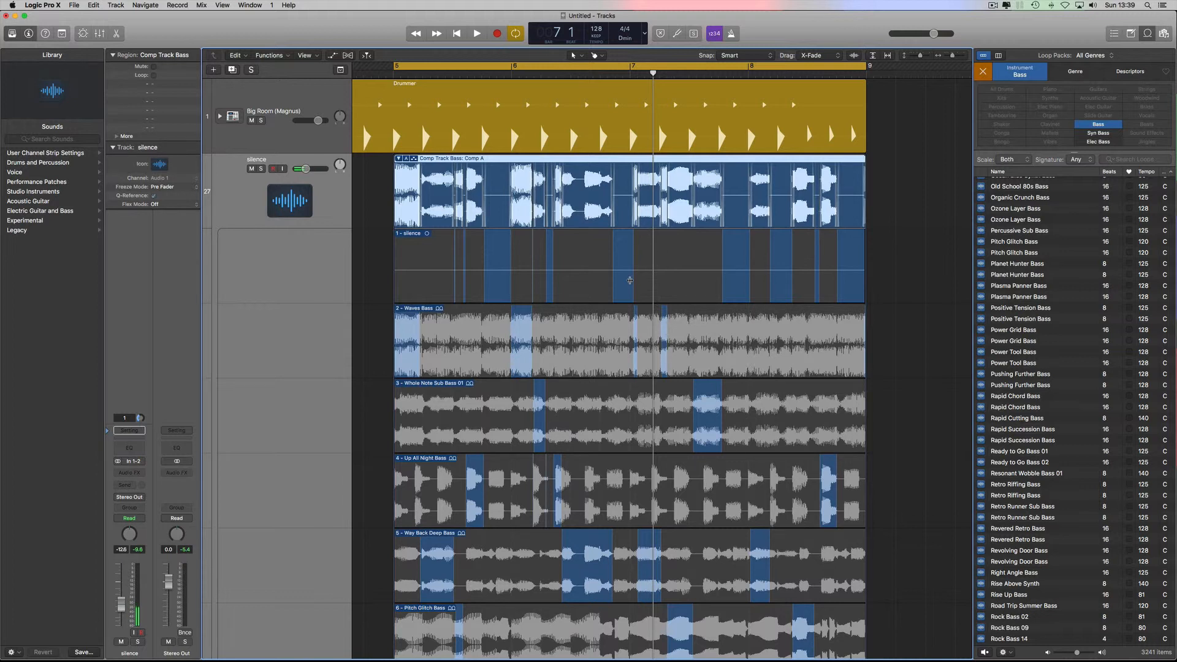
left_click_drag(301, 168, 308, 169)
key("space")
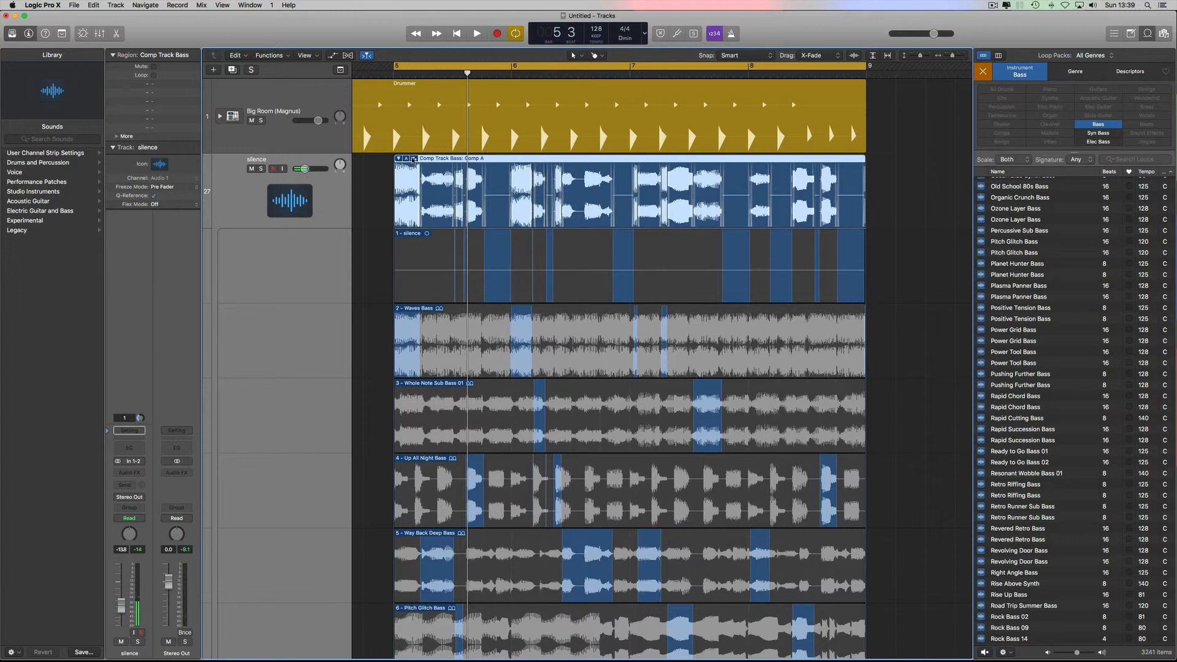
Flatten and merge Comp A into a single audio region, play it back with the drums, and deselect the region
left_click(413, 162)
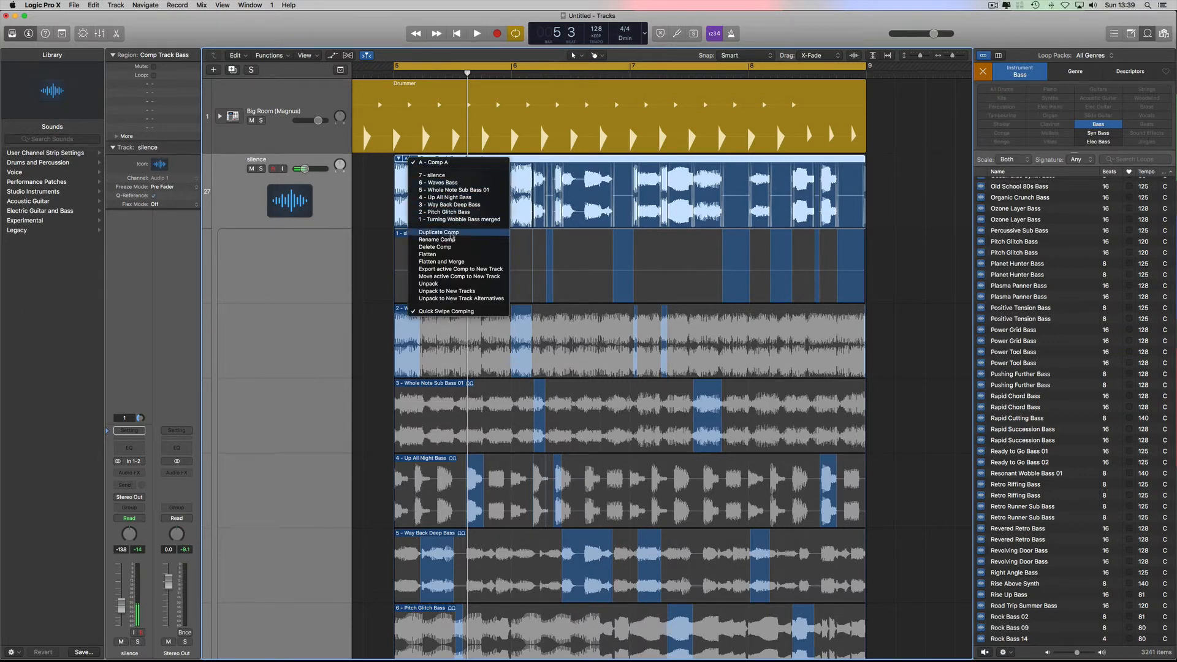
left_click(449, 262)
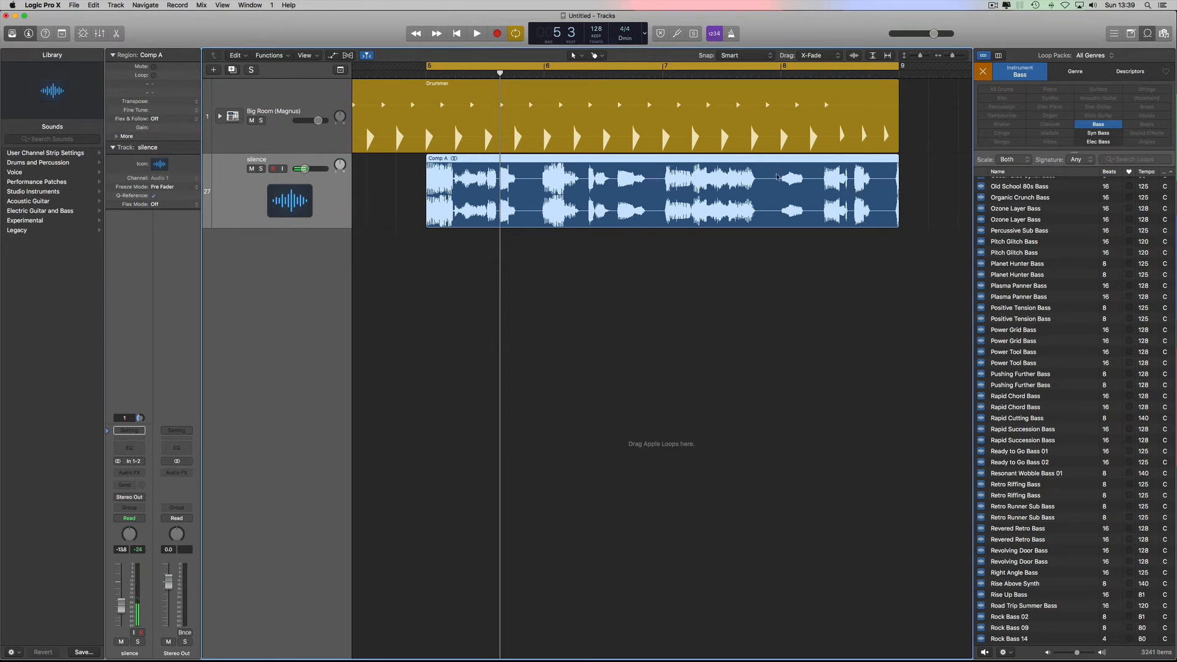
key("space")
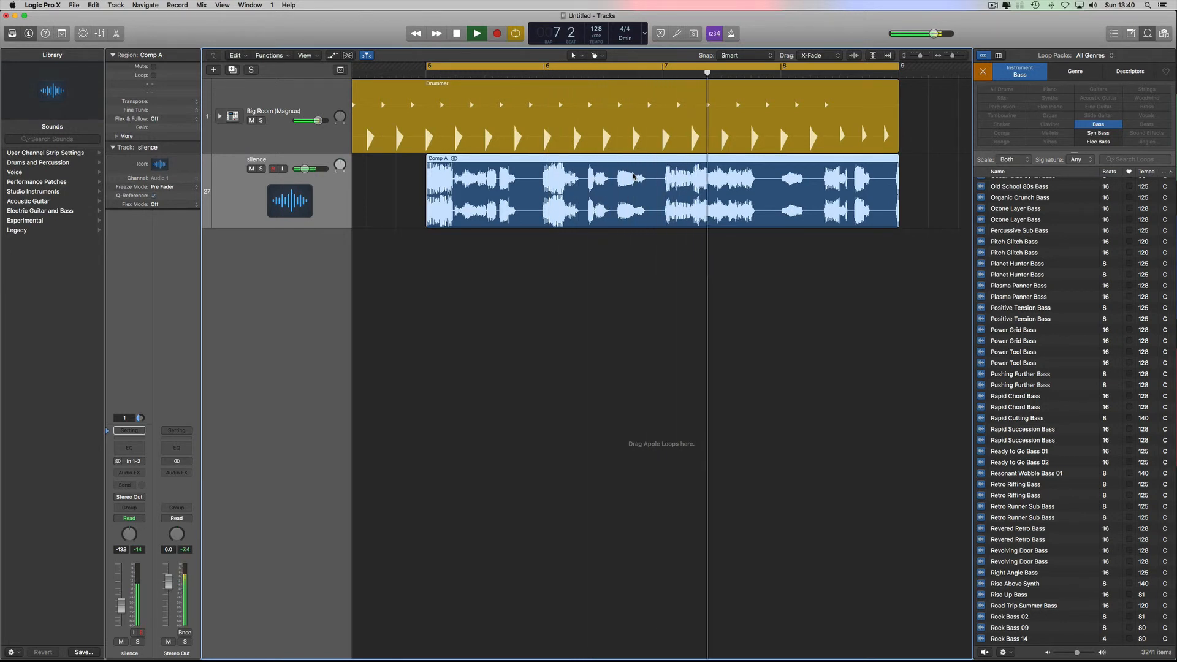
key("space")
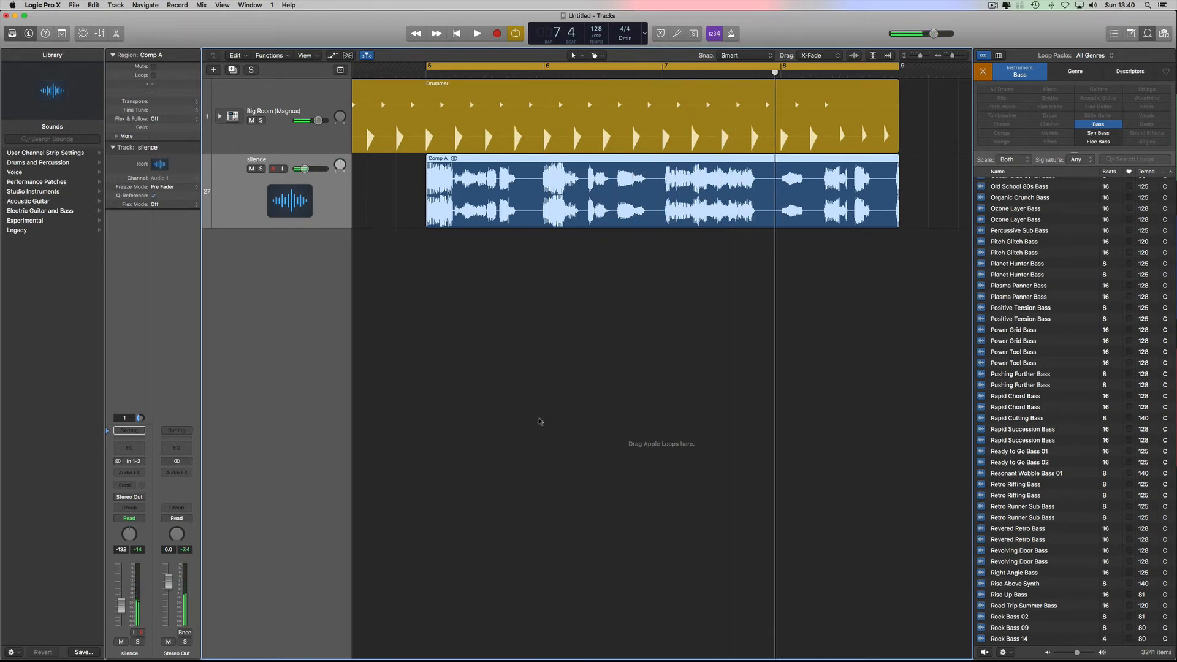
left_click(530, 332)
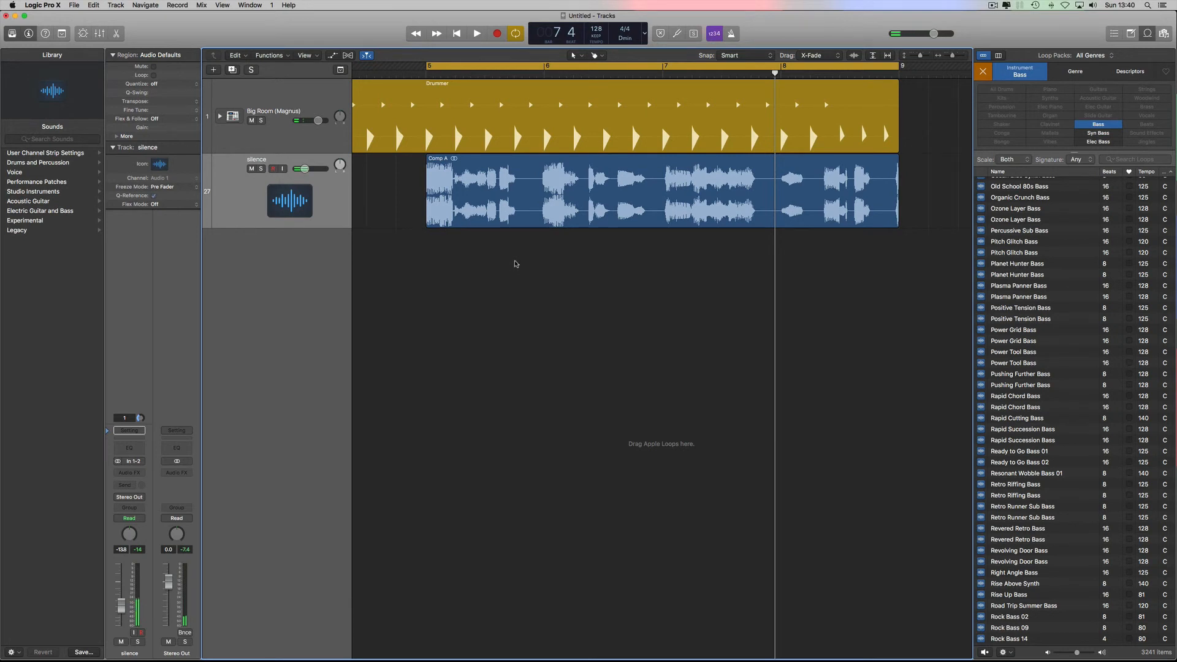